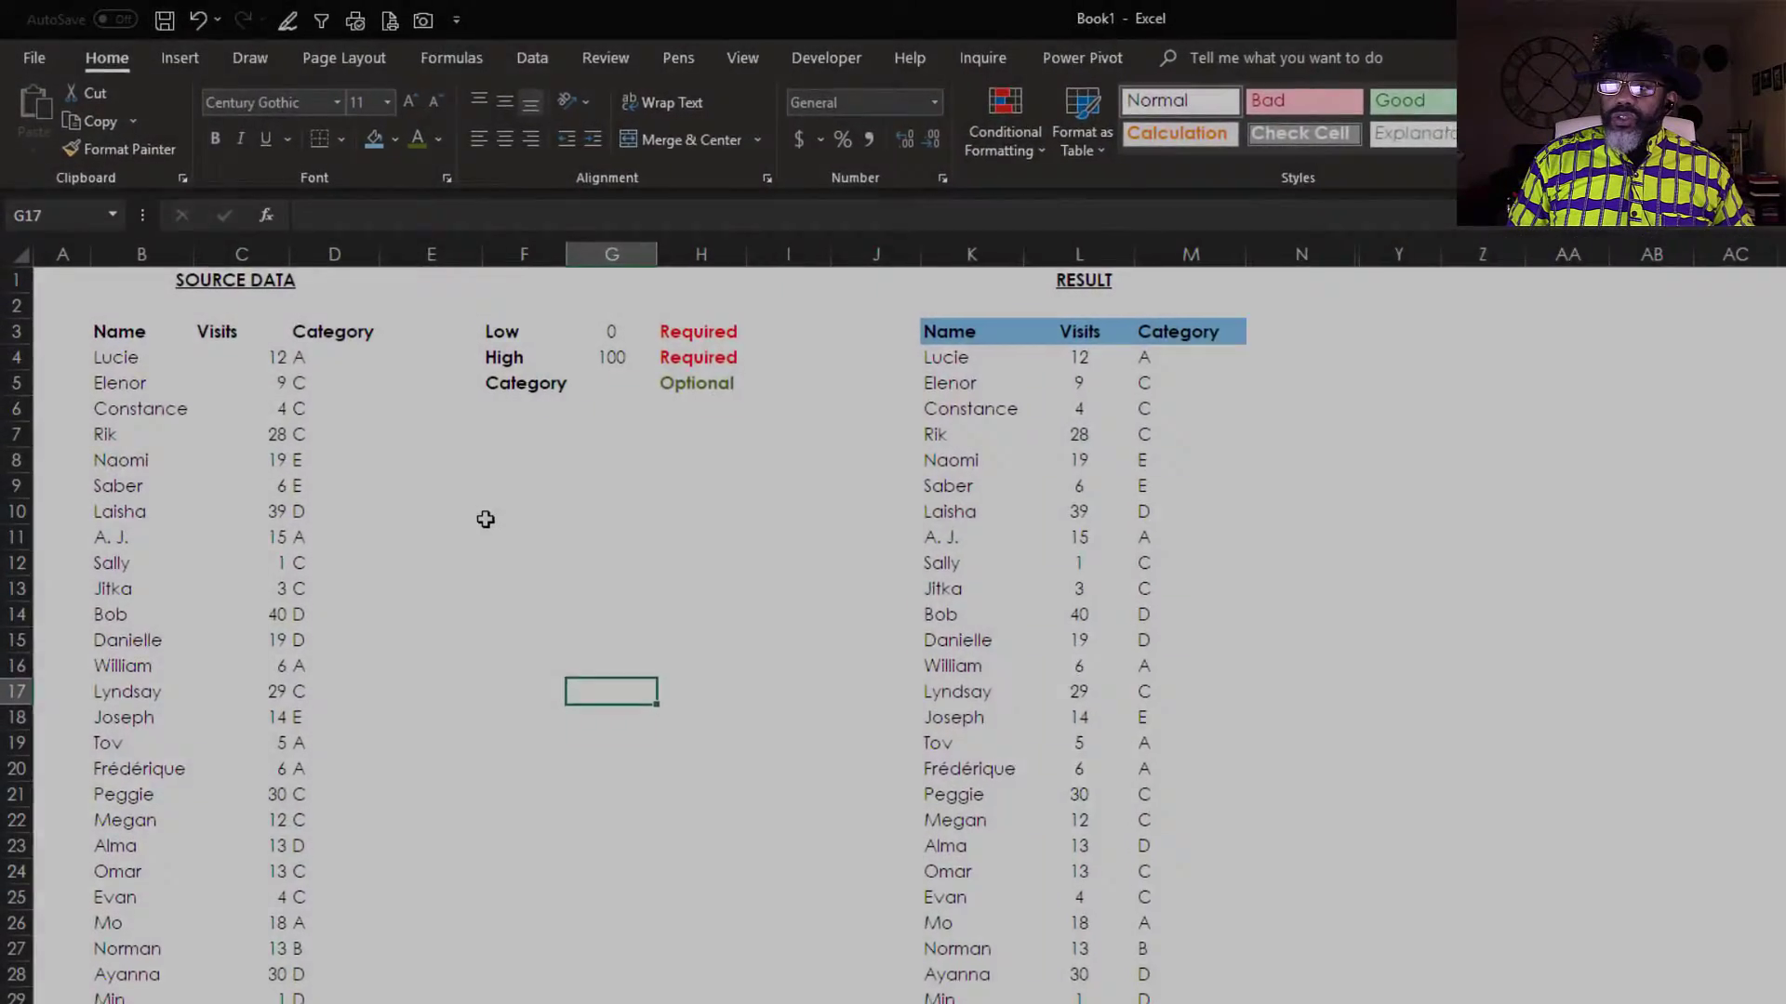
# Set the High value in G4 to 30 and the Category in G5 to A.
pyautogui.scroll(-8, 485, 519)
pyautogui.scroll(8, 493, 526)
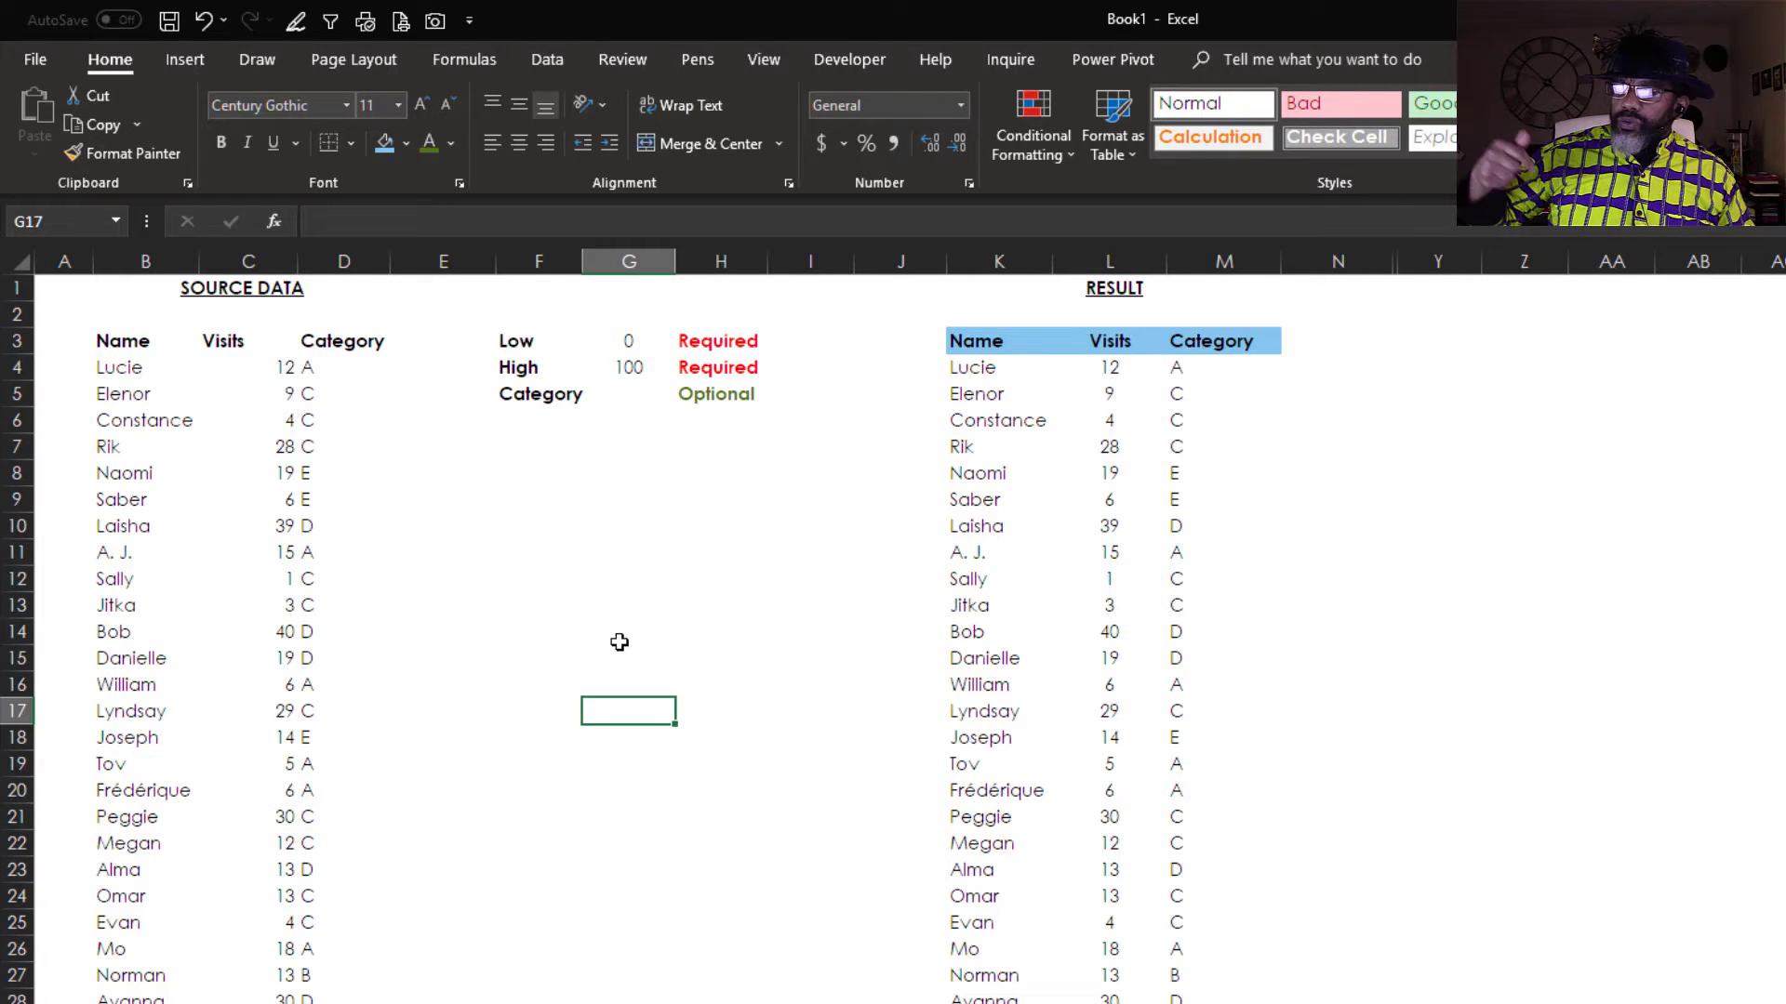
pyautogui.click(618, 370)
pyautogui.write('30')
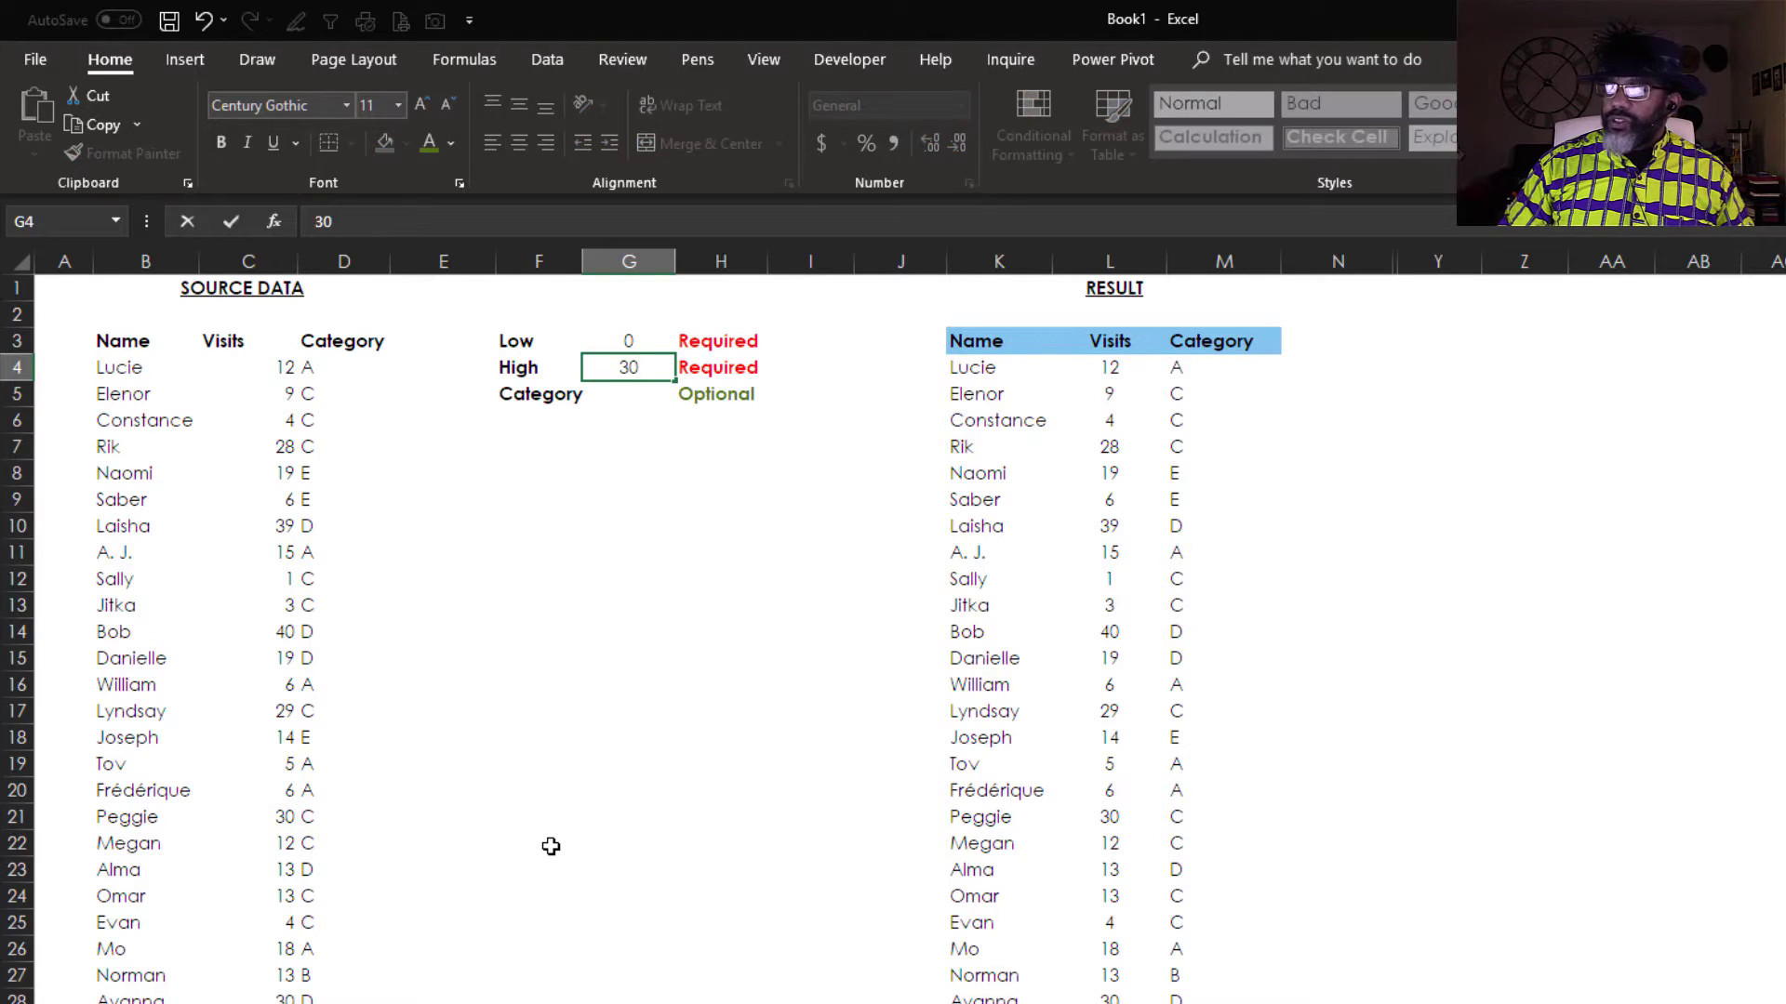
pyautogui.press('Return')
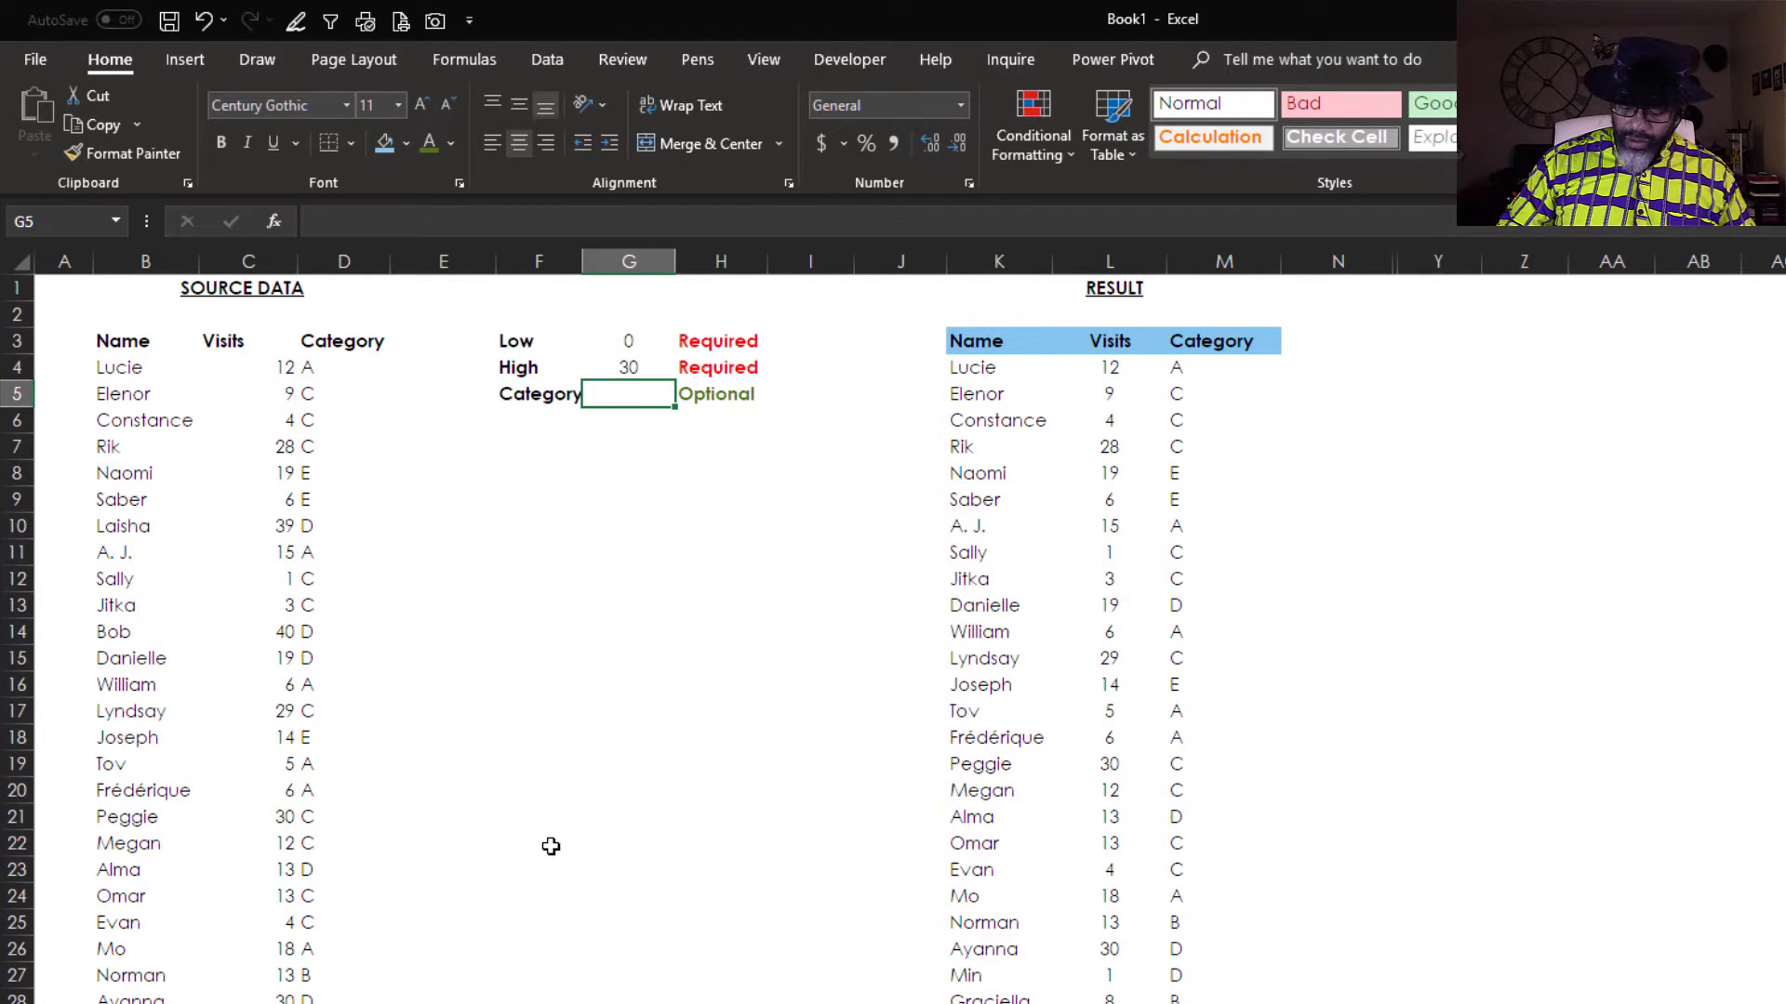
pyautogui.write('A')
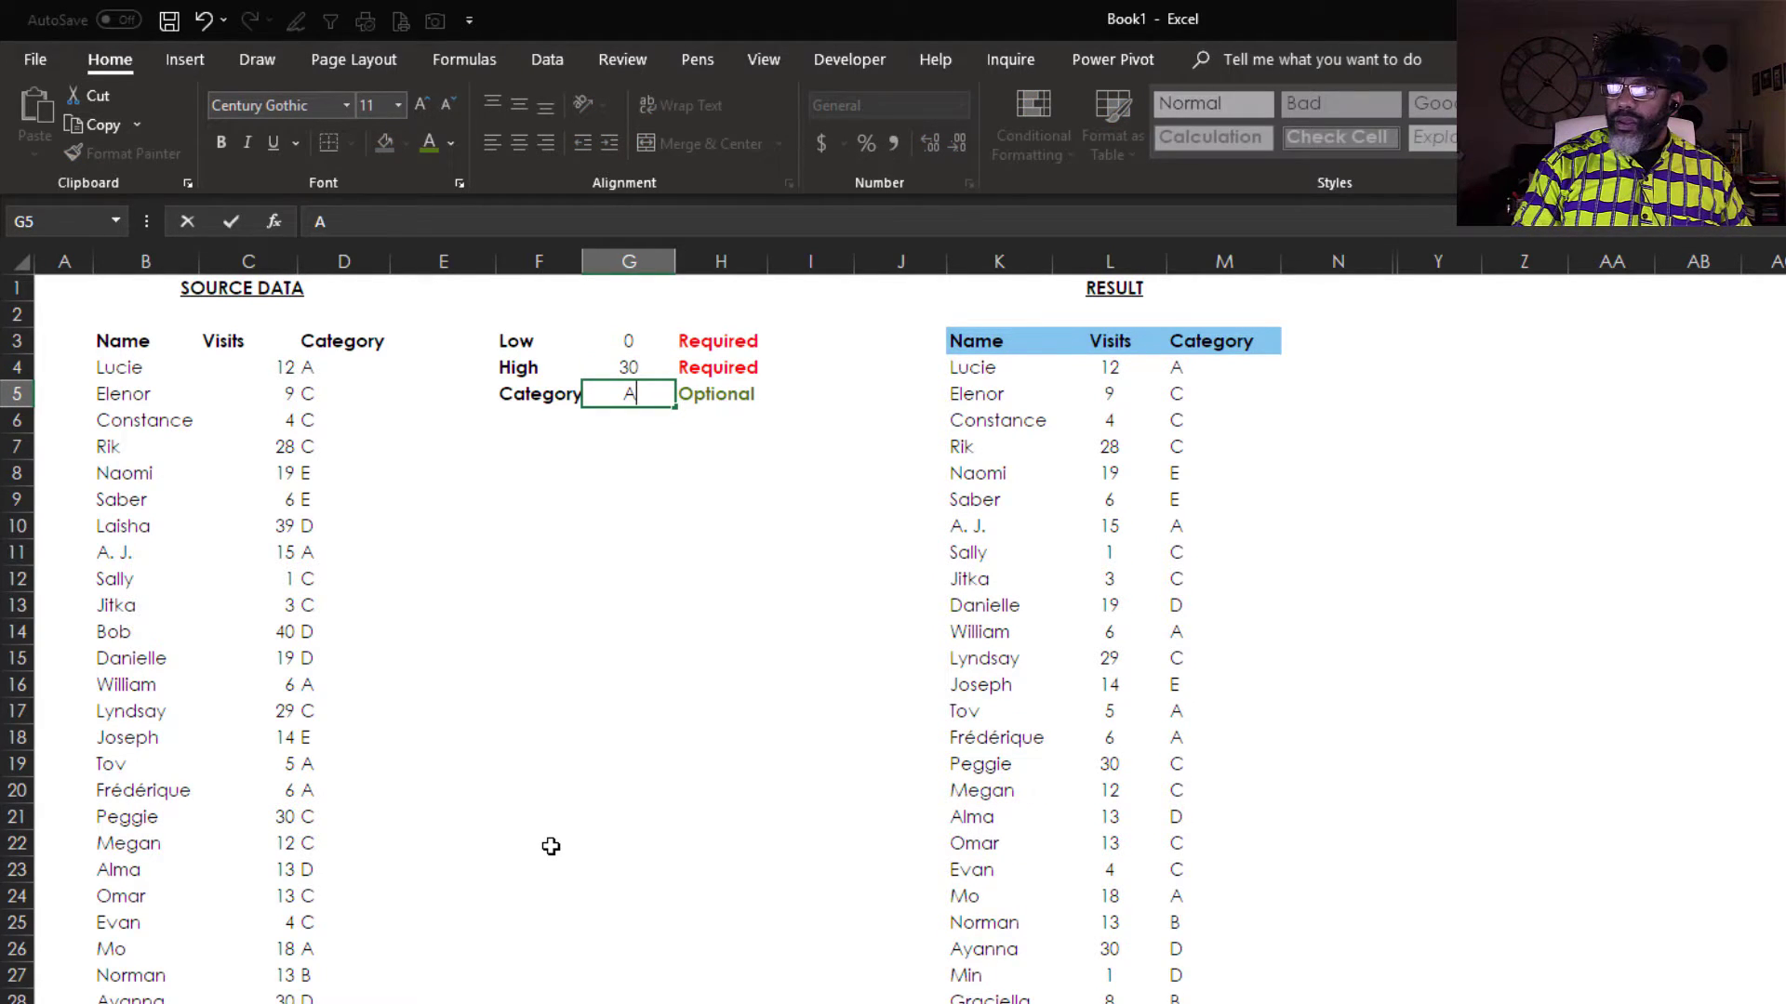
pyautogui.press('Return')
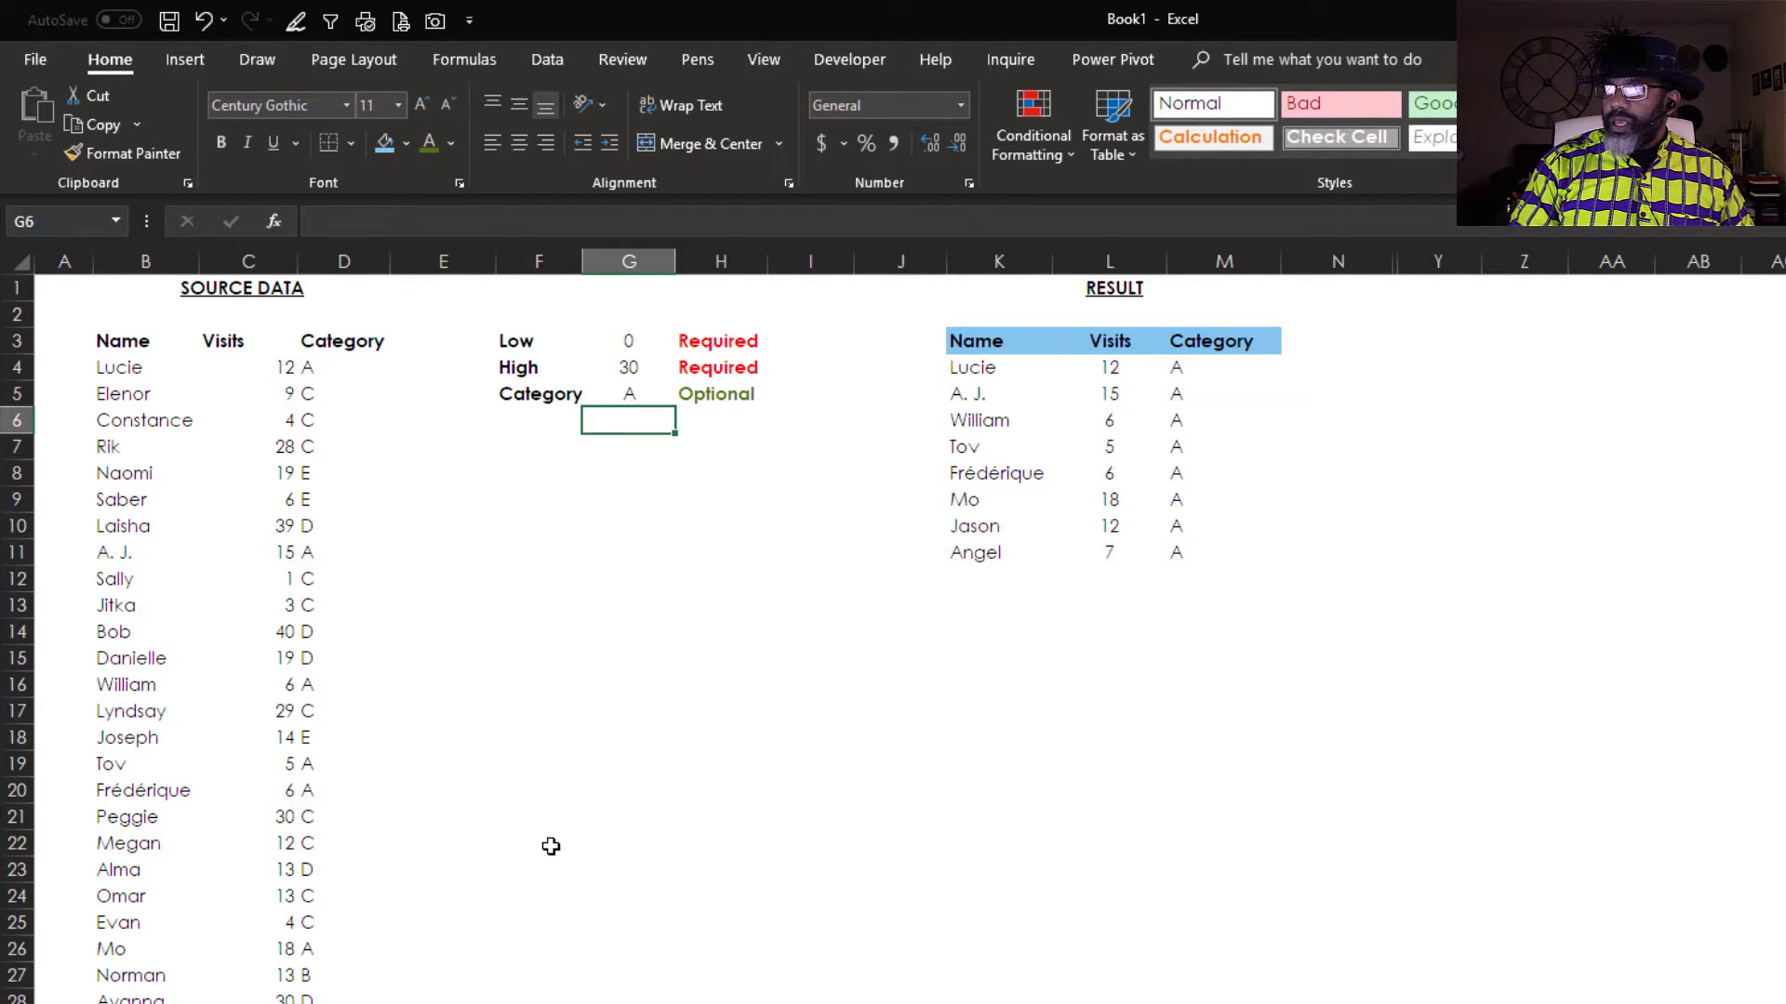
# Change the Low value in G3 to 20 and clear the Category so all categories show.
pyautogui.click(626, 343)
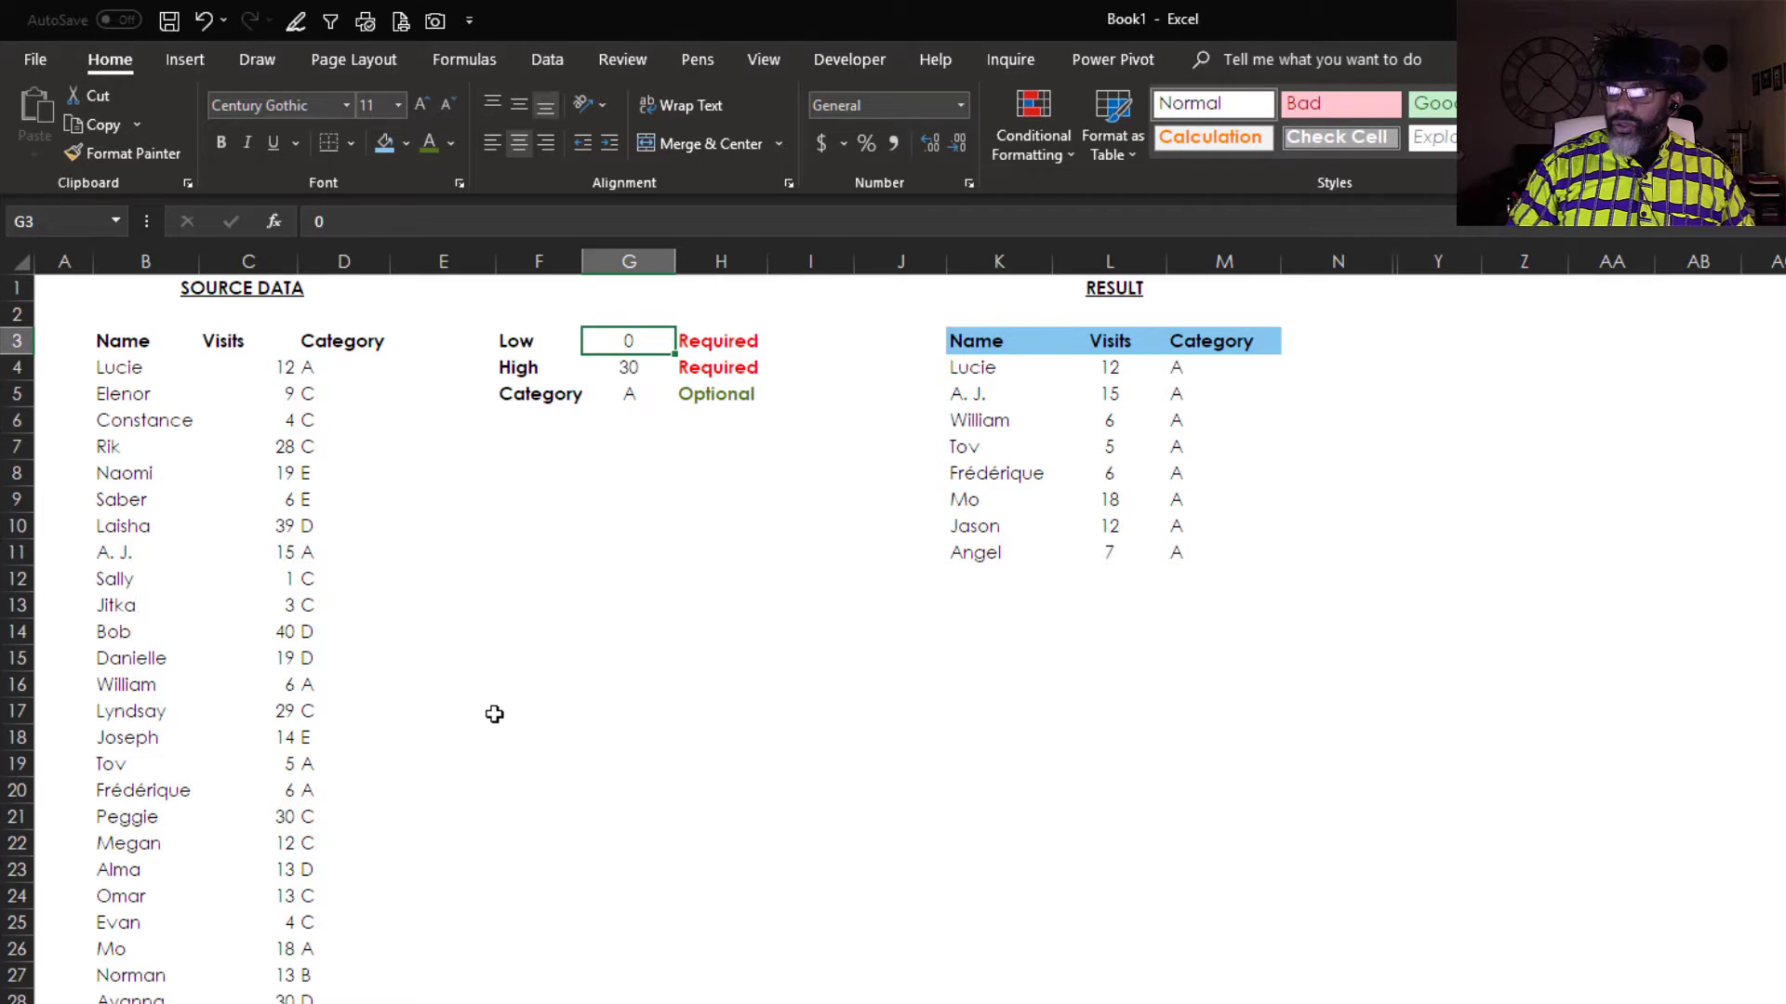
pyautogui.write('10')
pyautogui.press('Return')
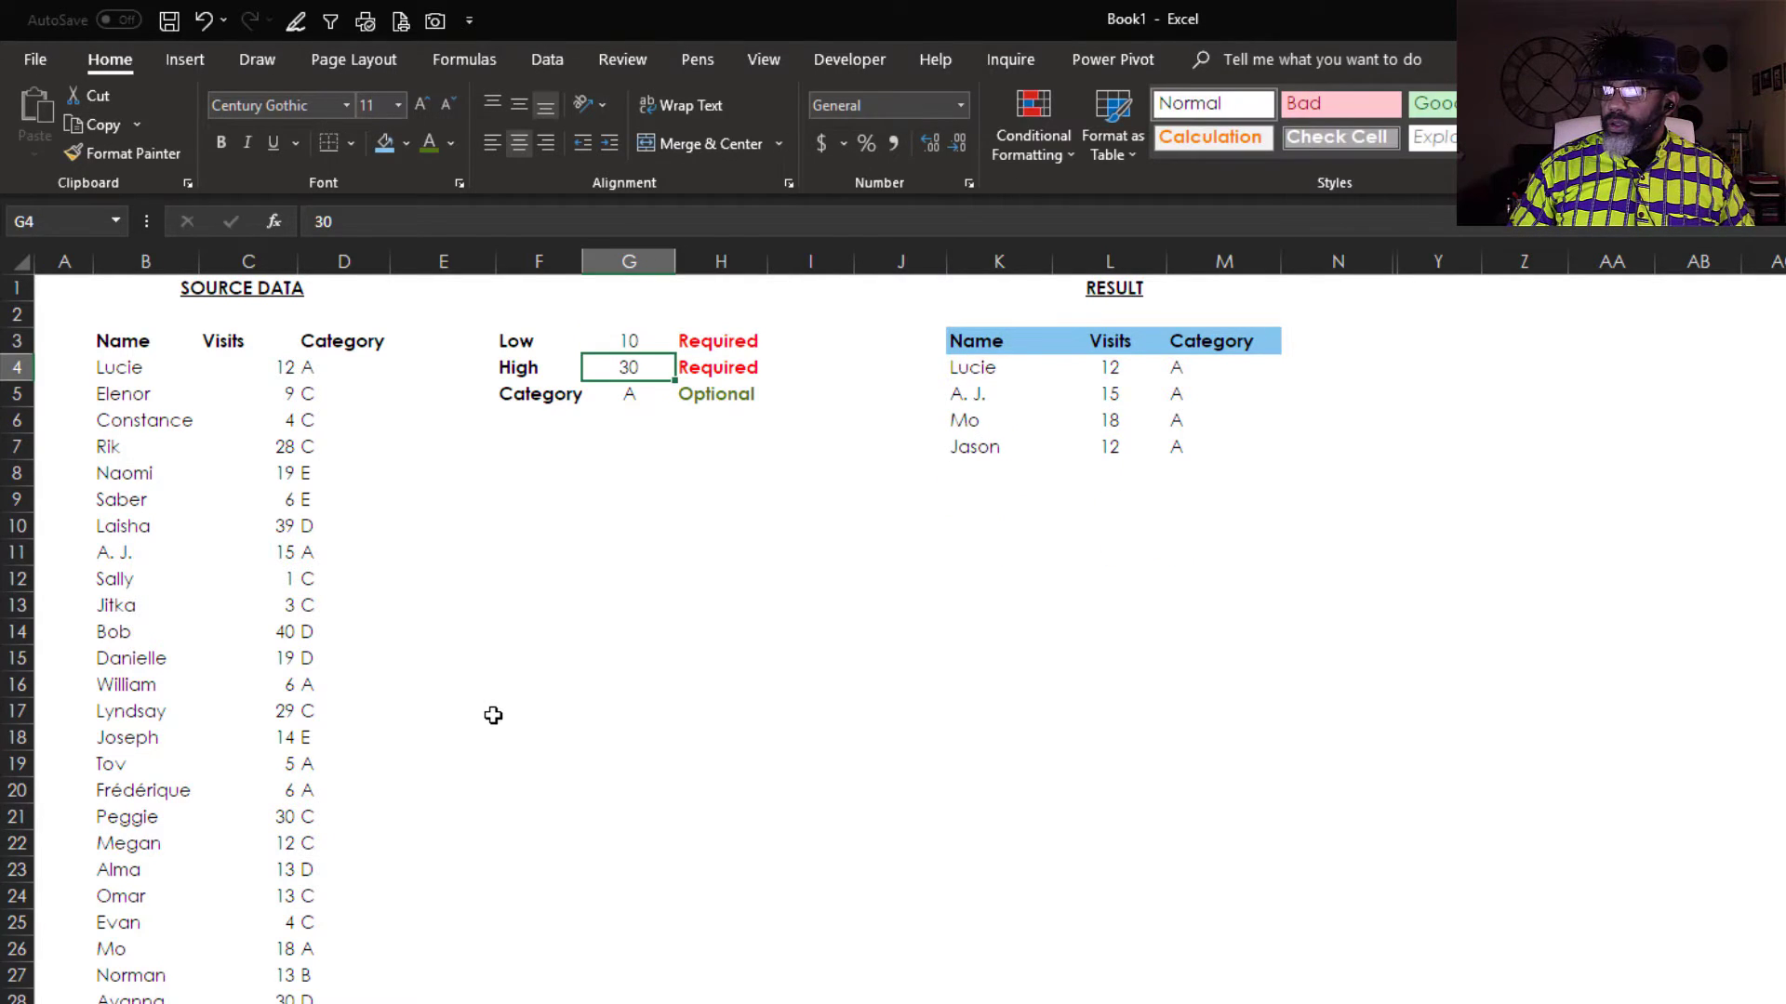
pyautogui.press('Up')
pyautogui.write('20')
pyautogui.press('Return')
pyautogui.press('Down')
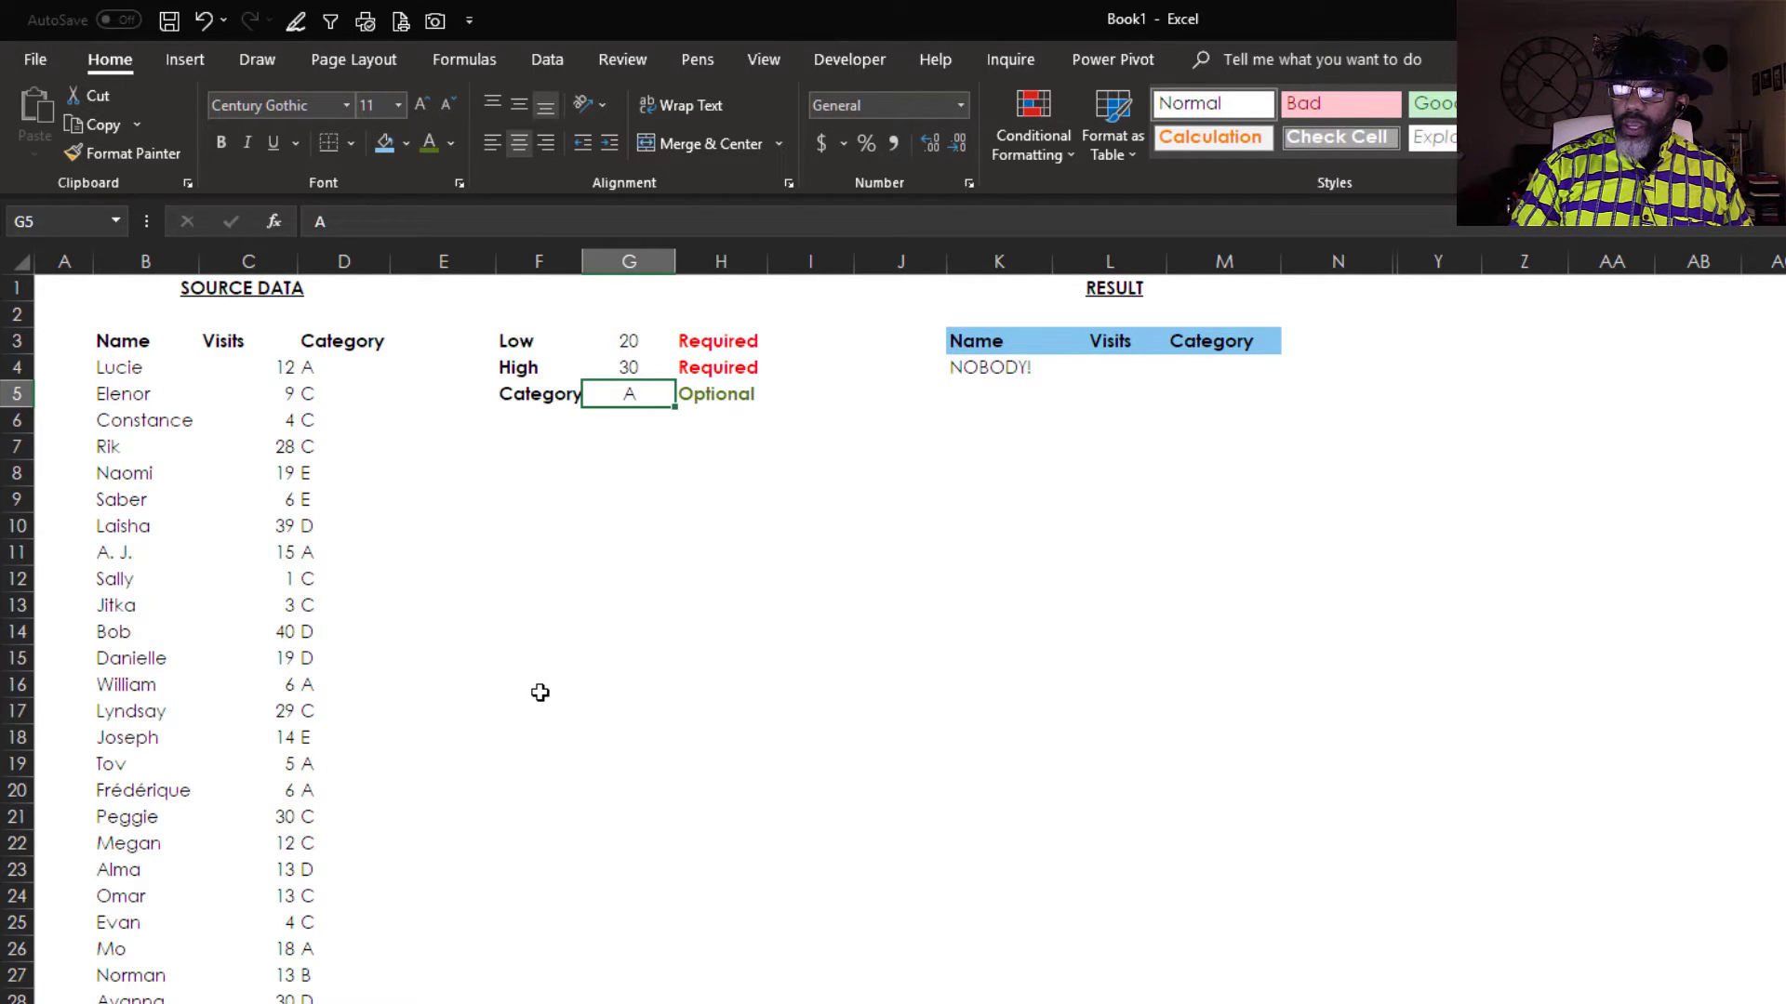
pyautogui.press('F9')
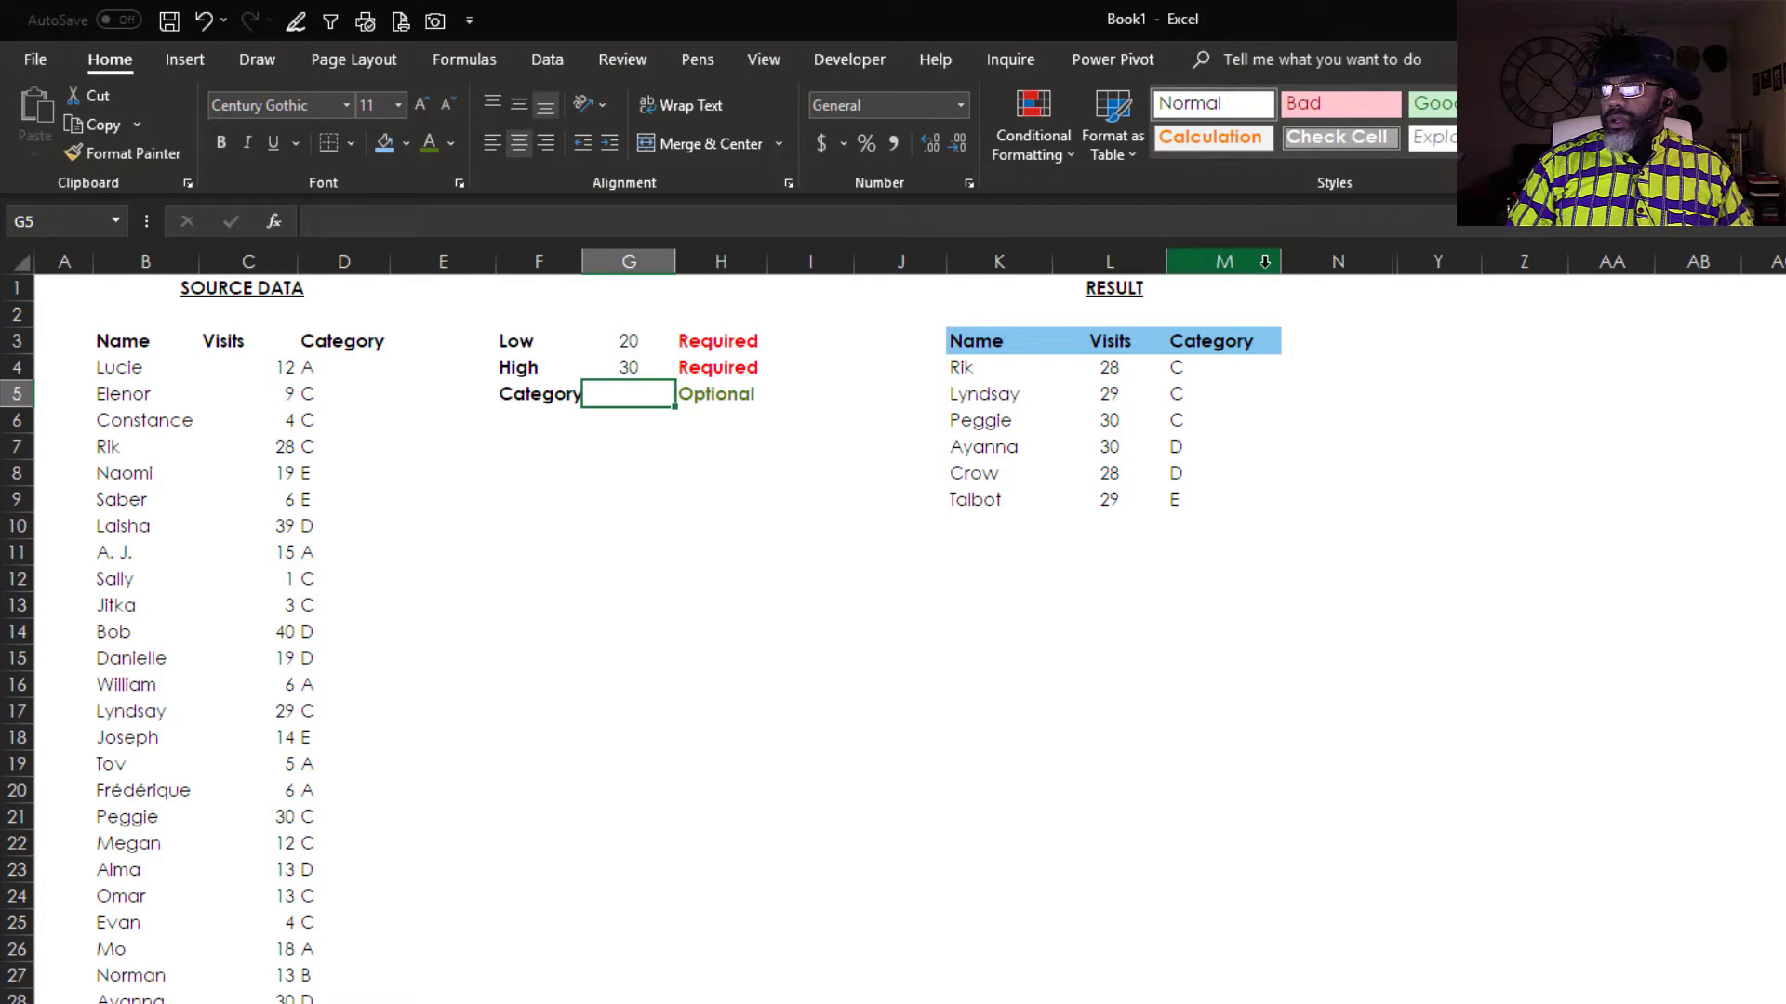
# Unhide the helper columns right of RESULT, then scroll back to column A.
pyautogui.moveTo(1337, 262); pyautogui.dragTo(1433, 264)
pyautogui.rightClick(1432, 264)
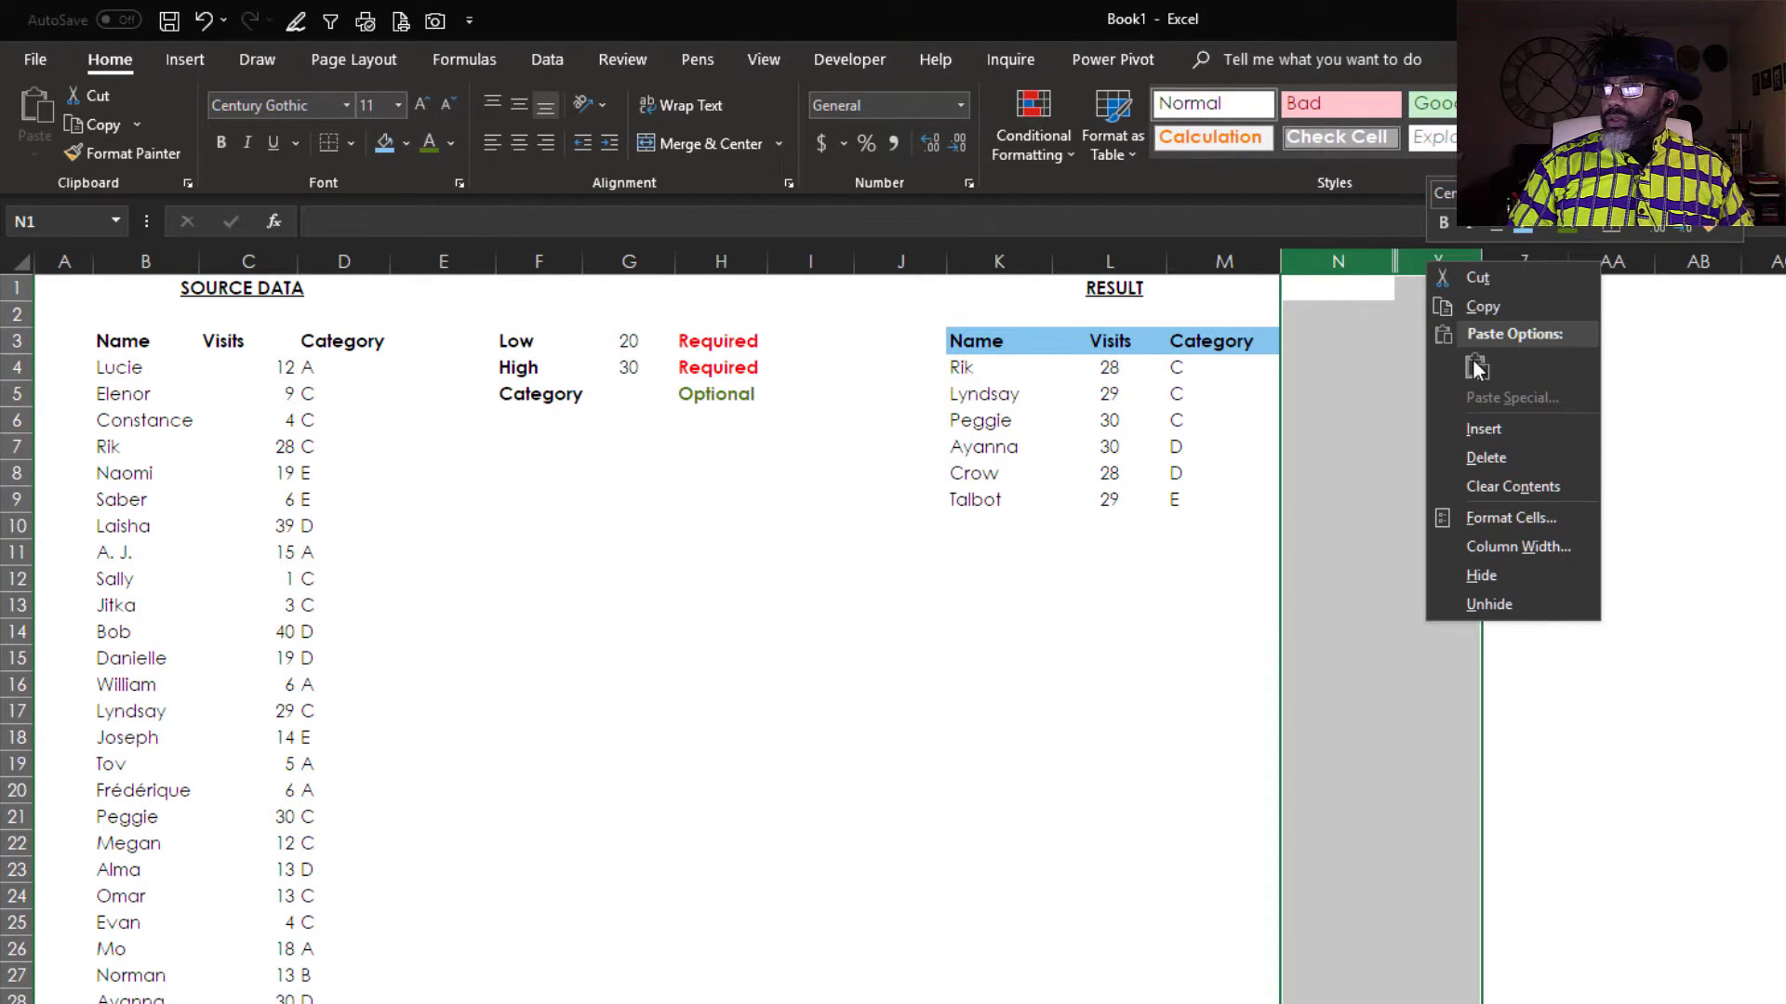
pyautogui.click(1487, 602)
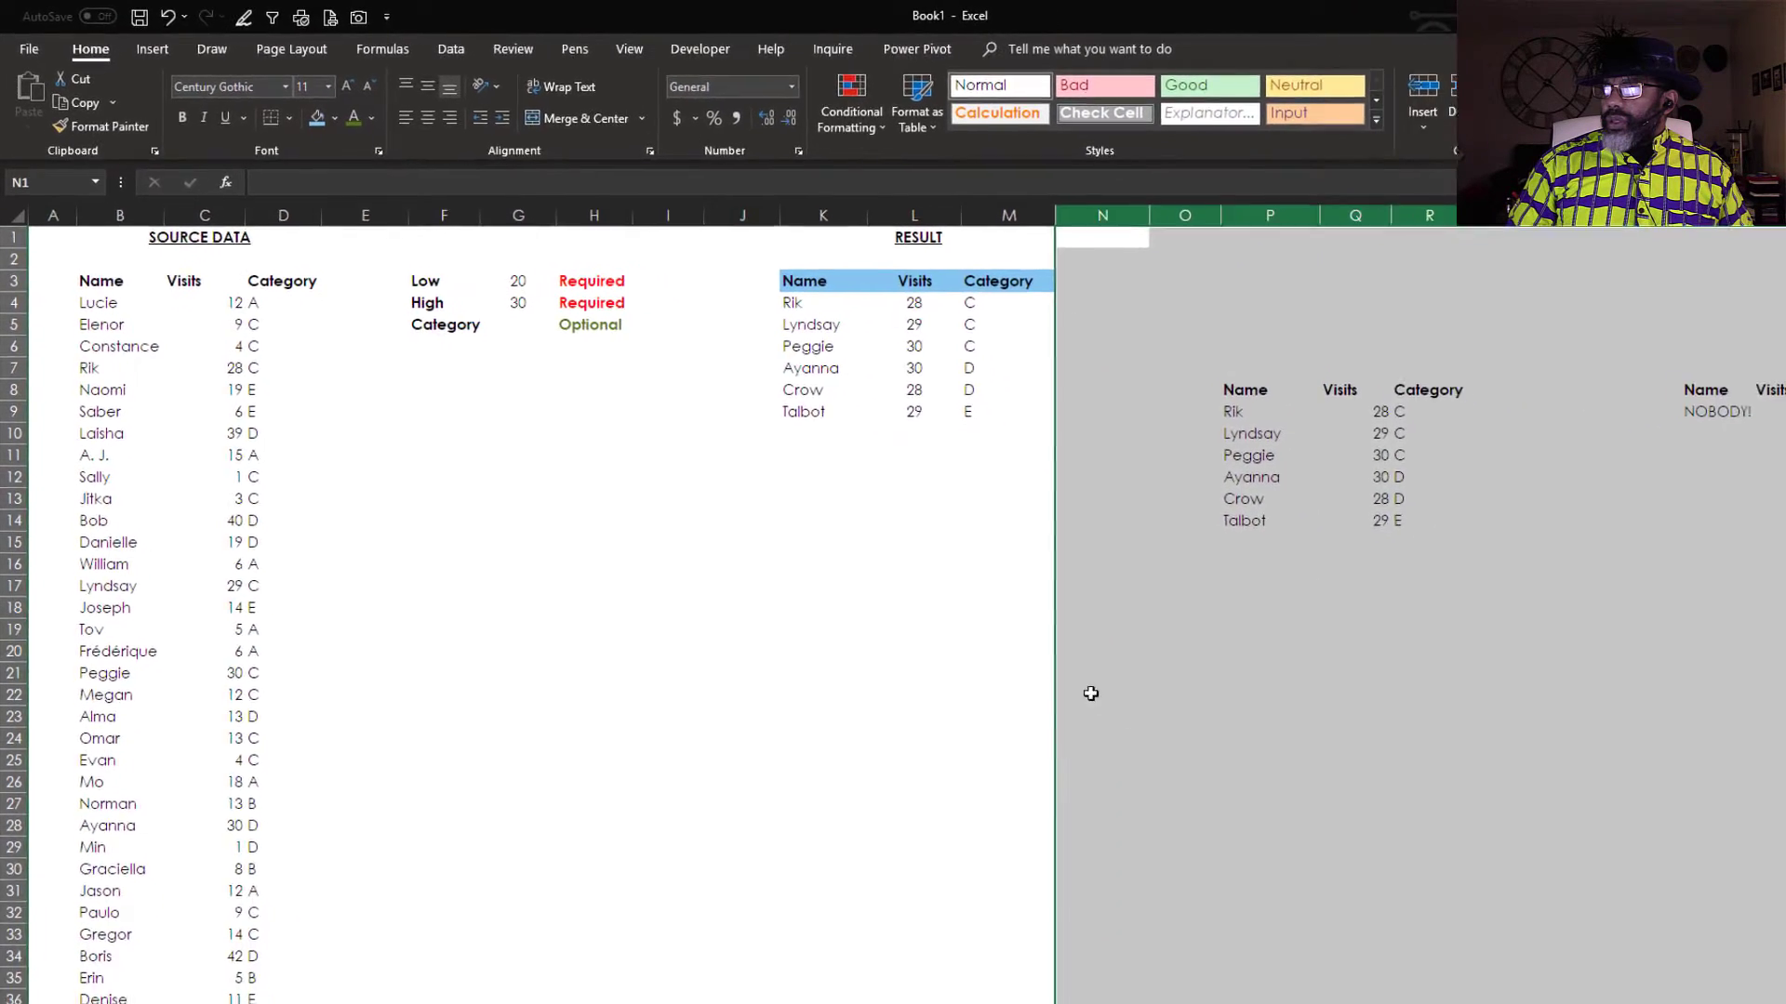
pyautogui.click(1116, 888)
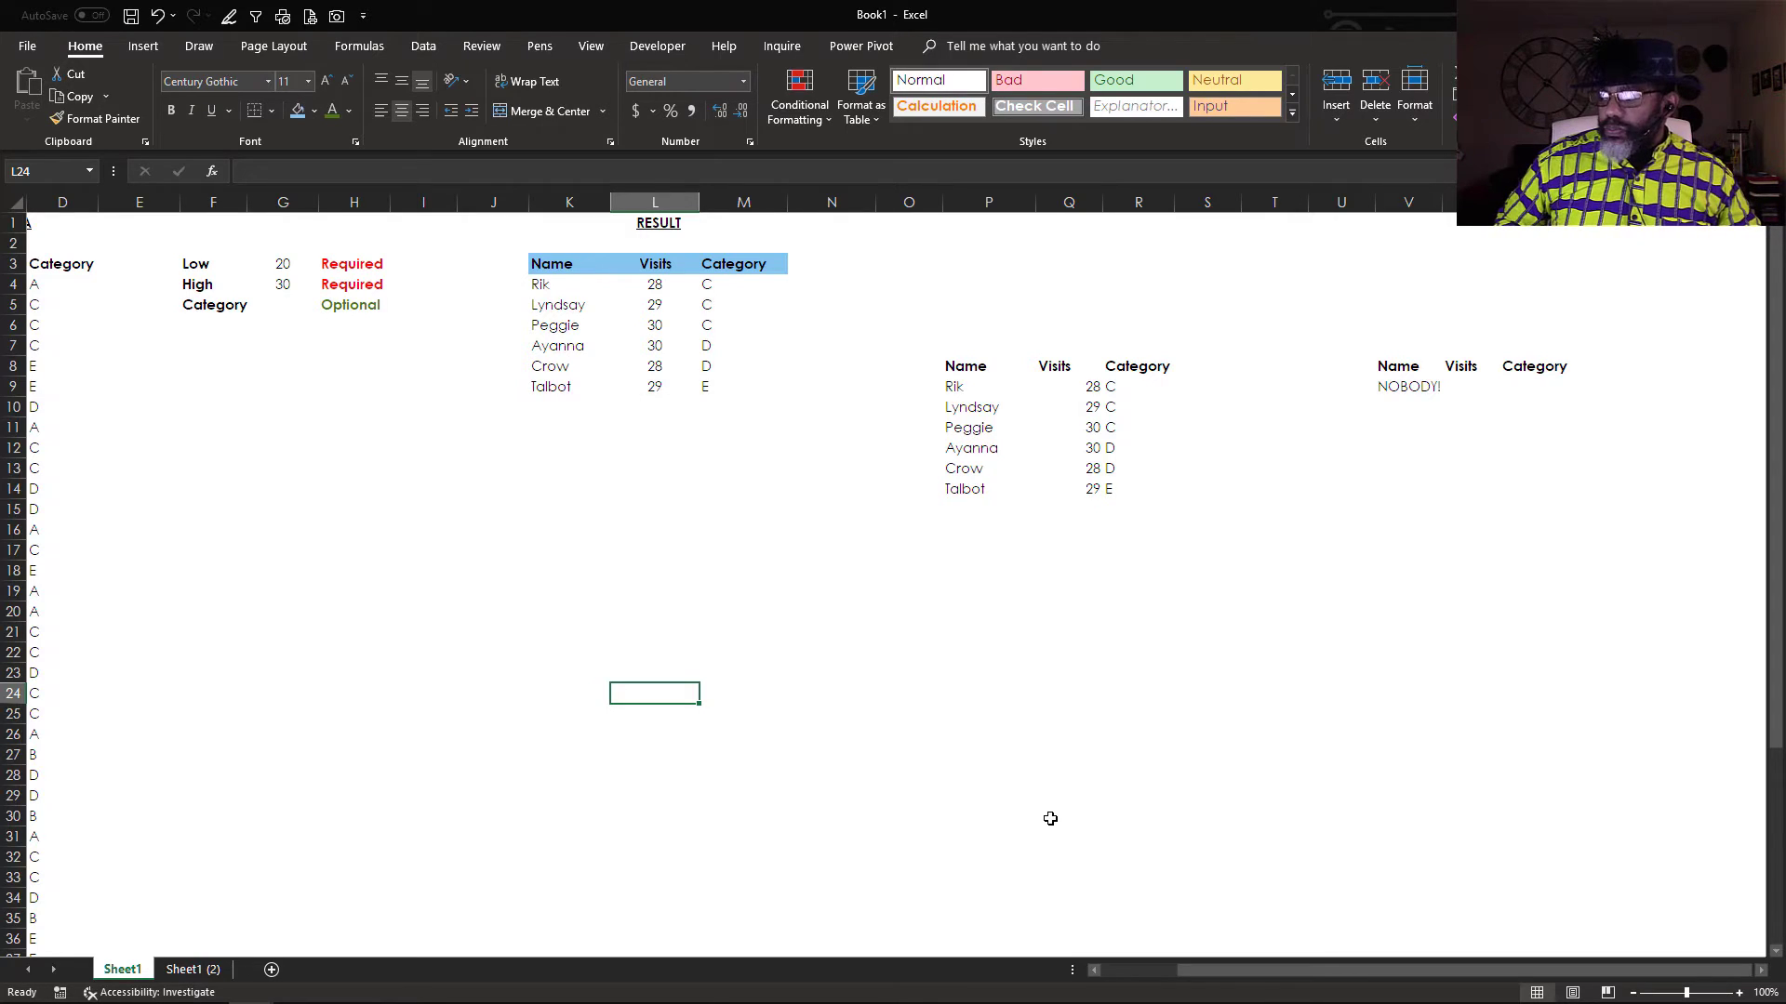
pyautogui.moveTo(1215, 976); pyautogui.dragTo(1097, 969)
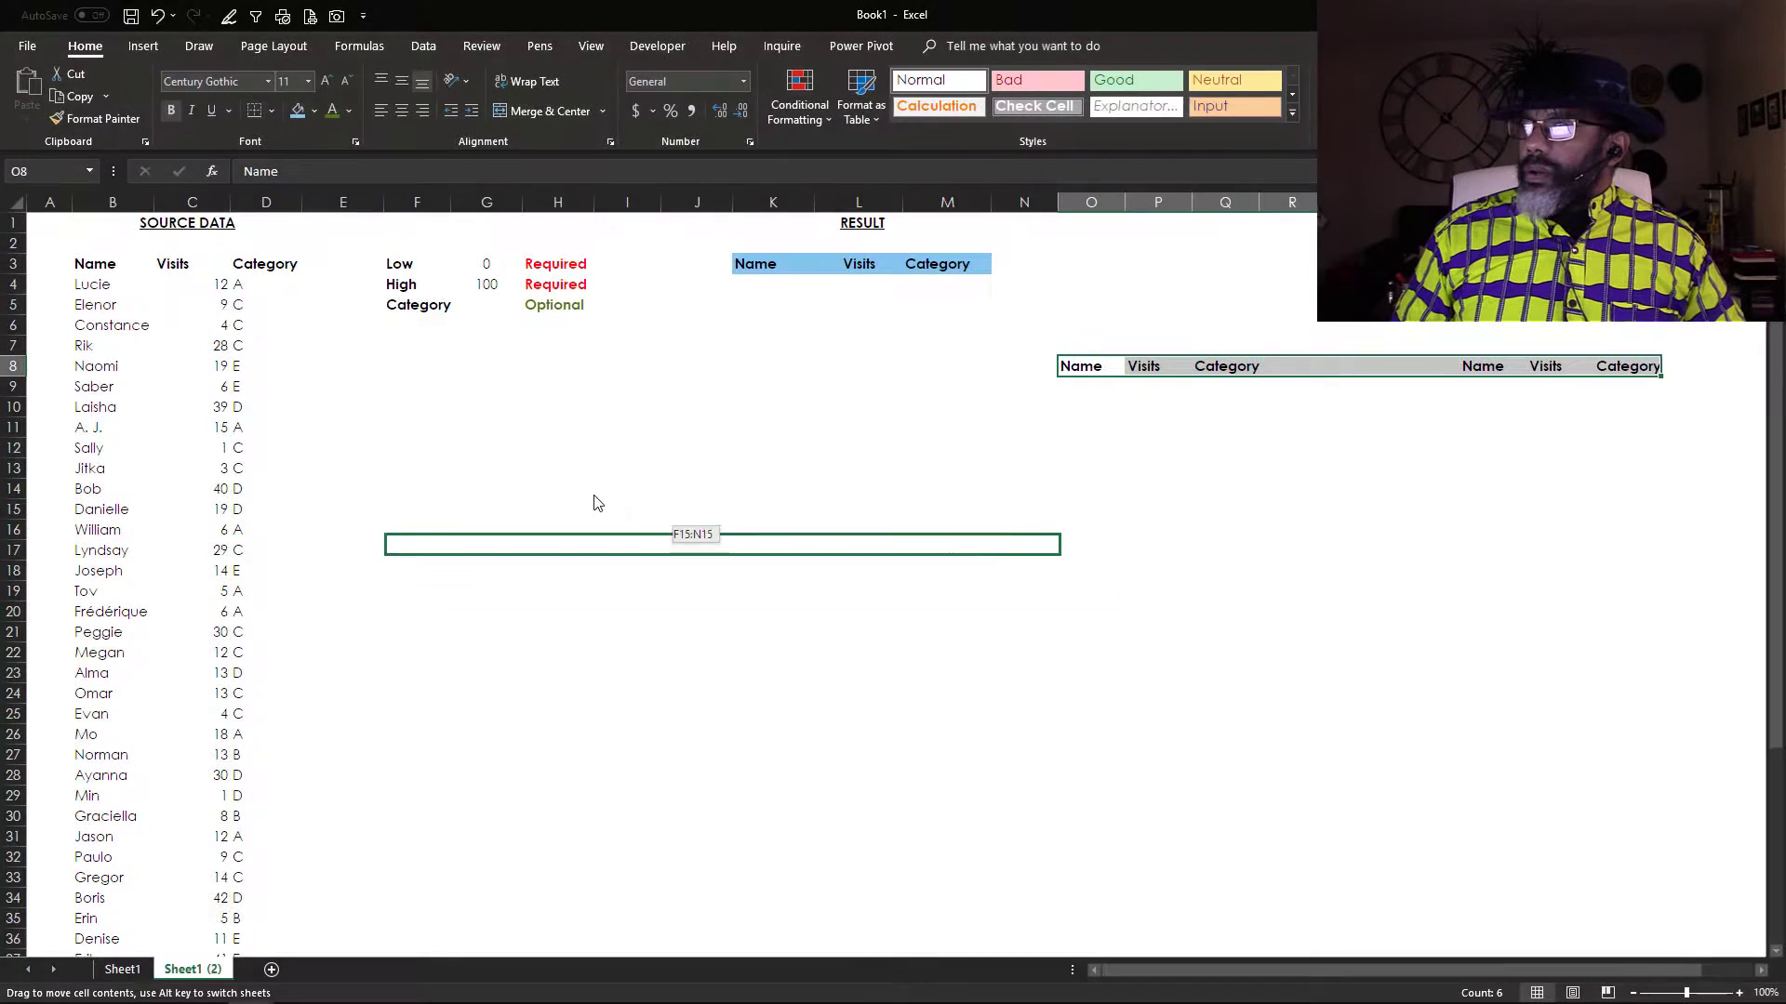
pyautogui.moveTo(594, 502); pyautogui.dragTo(713, 449)
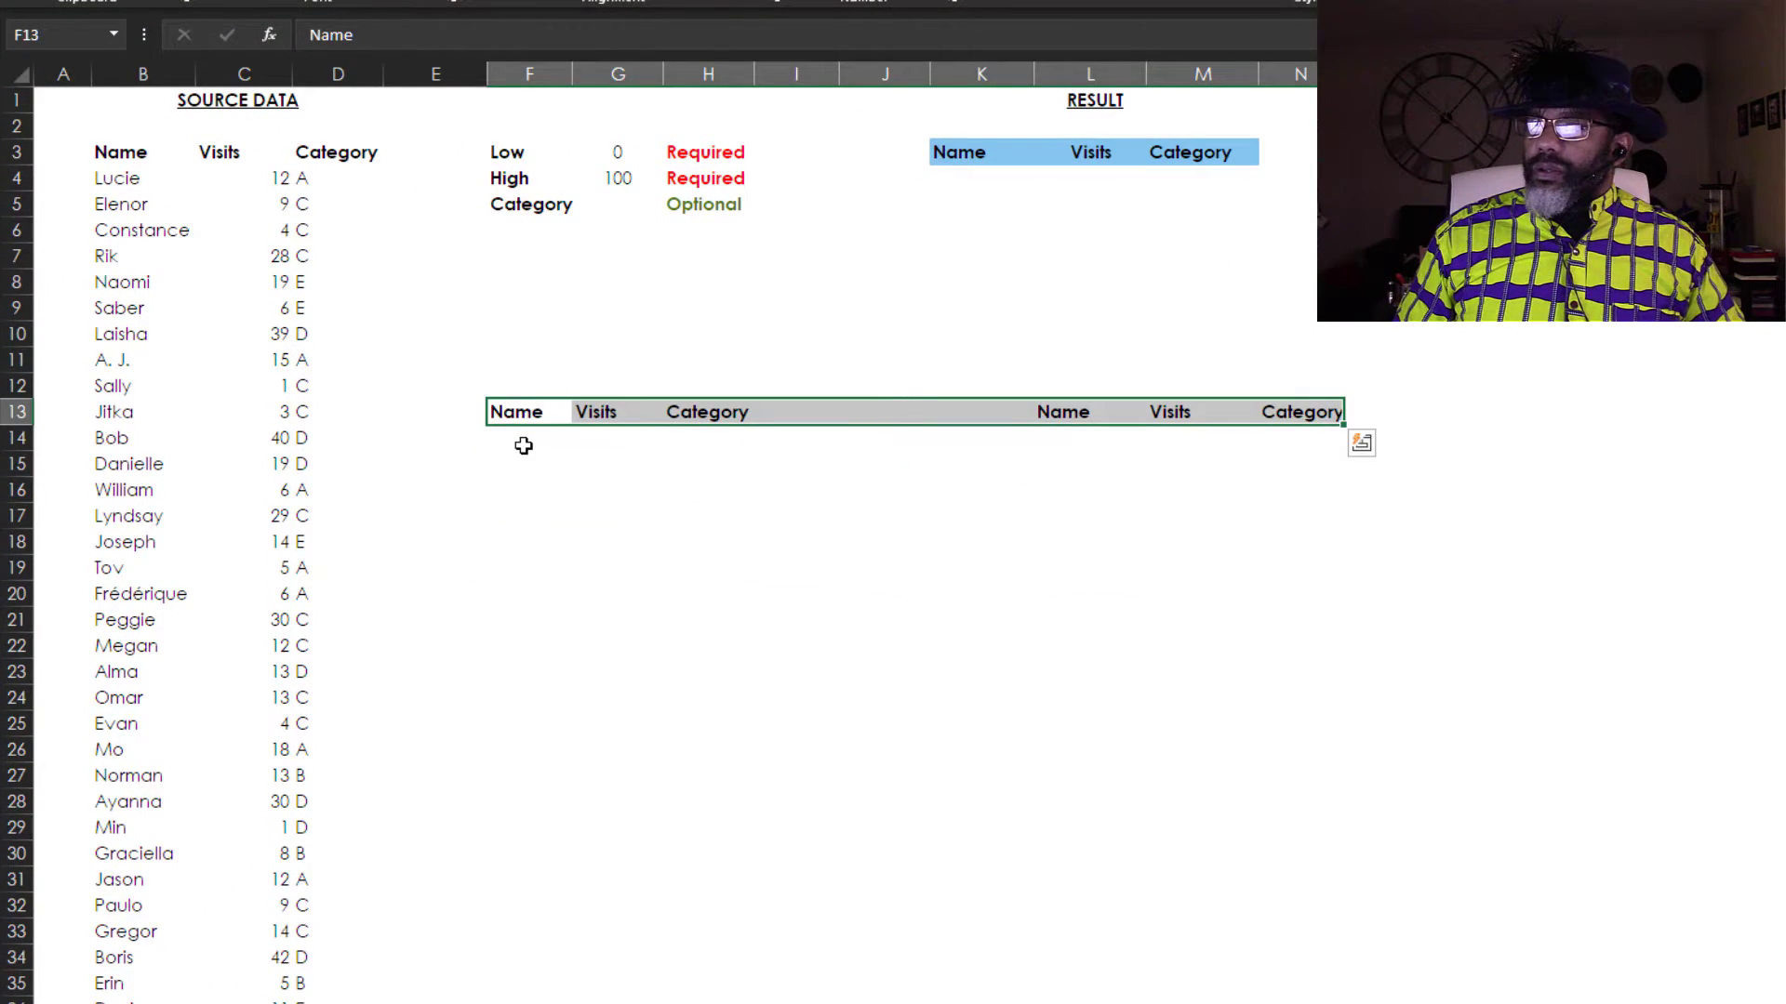
# Start a FILTER formula in F14 over the source data B4:D43.
pyautogui.click(524, 447)
pyautogui.write('=filter')
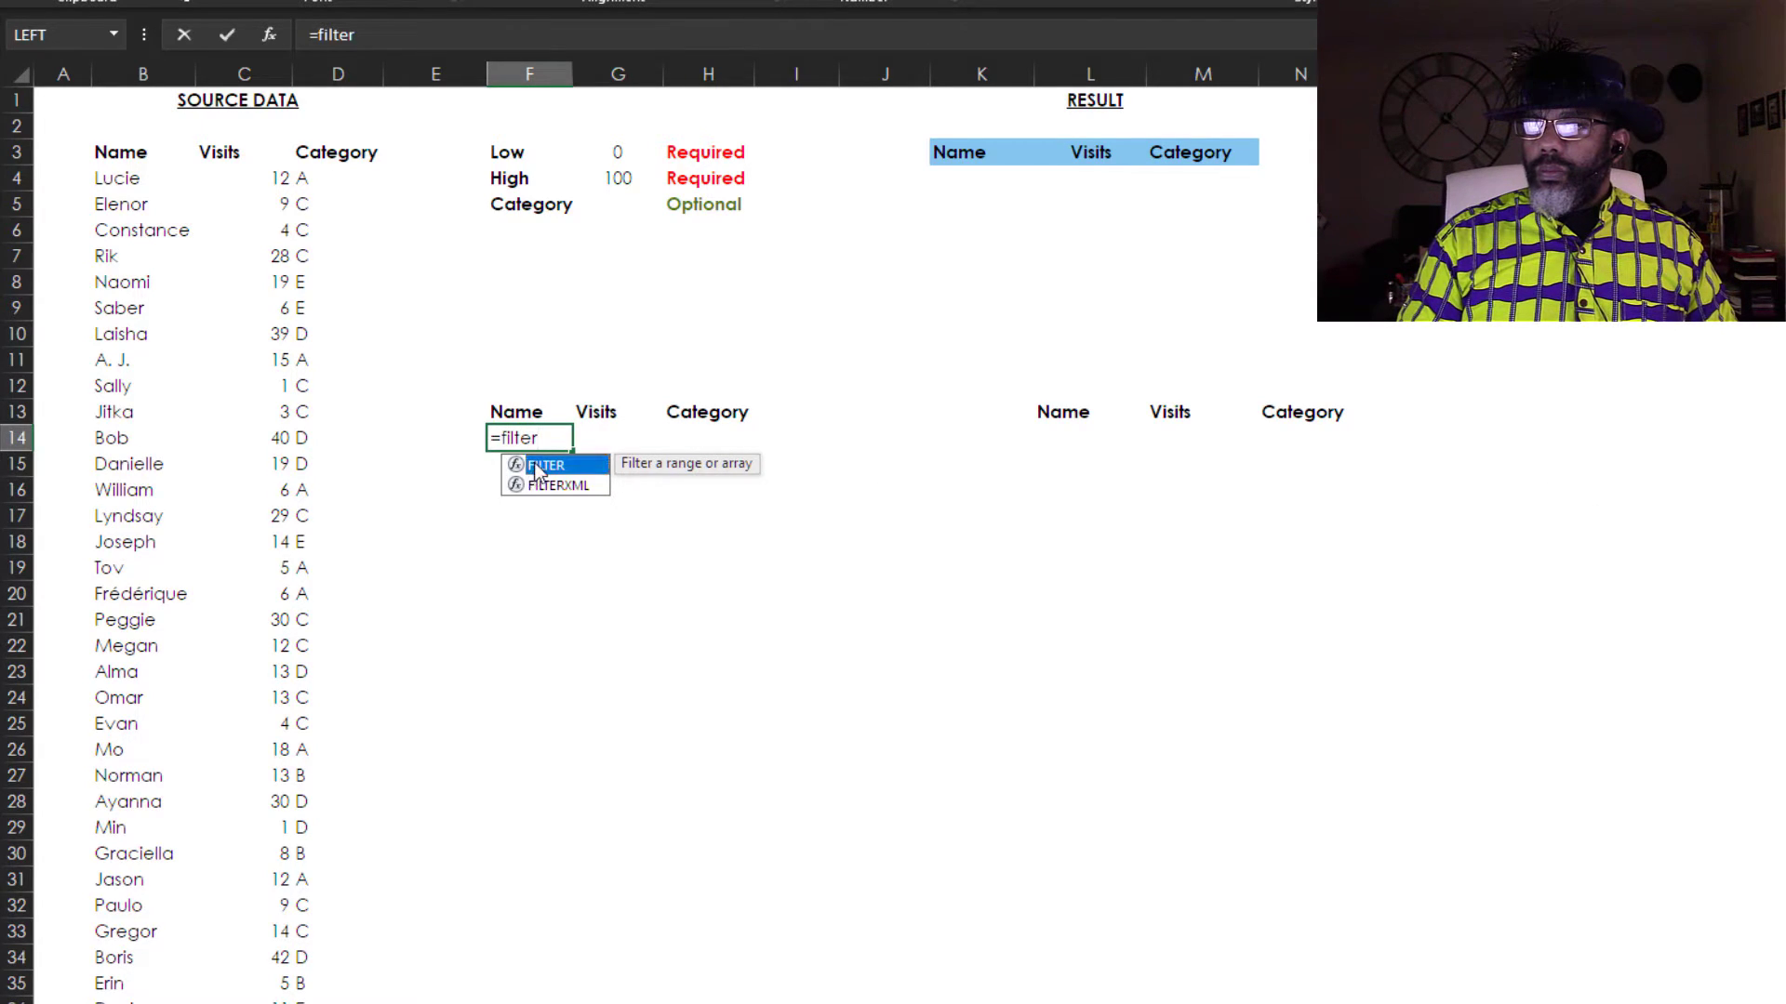
pyautogui.doubleClick(544, 465)
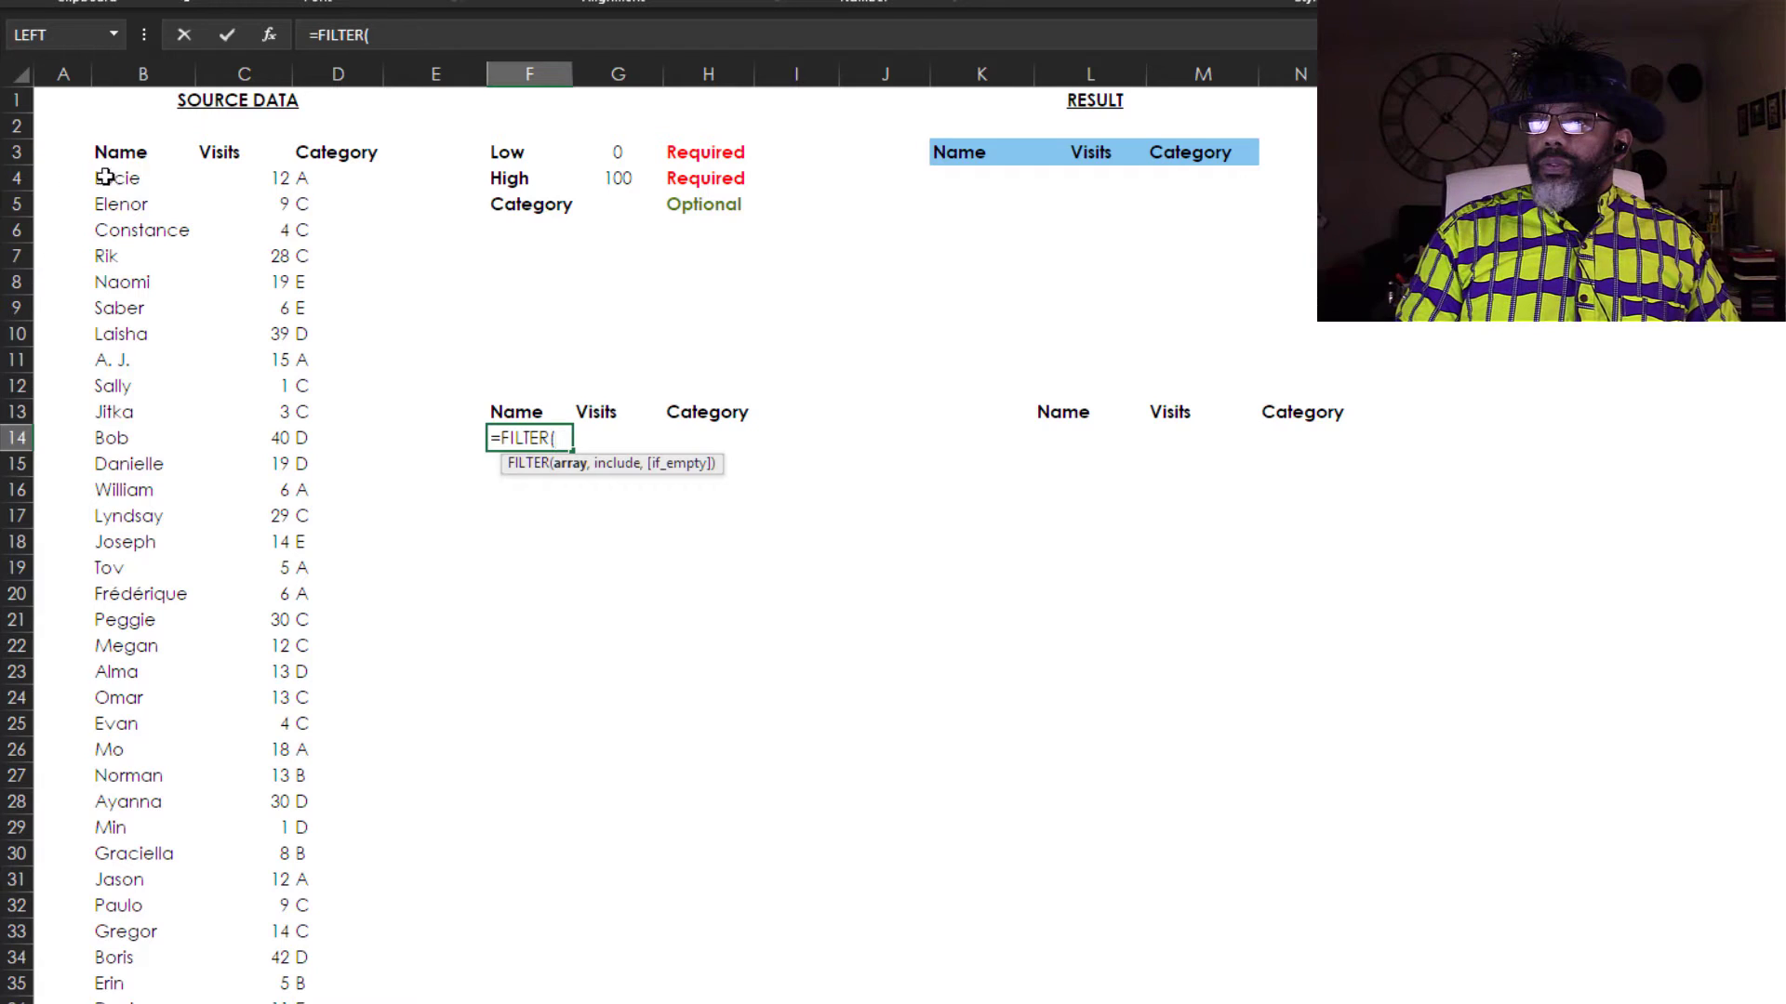
pyautogui.moveTo(105, 176); pyautogui.dragTo(336, 992)
pyautogui.scroll(3, 457, 897)
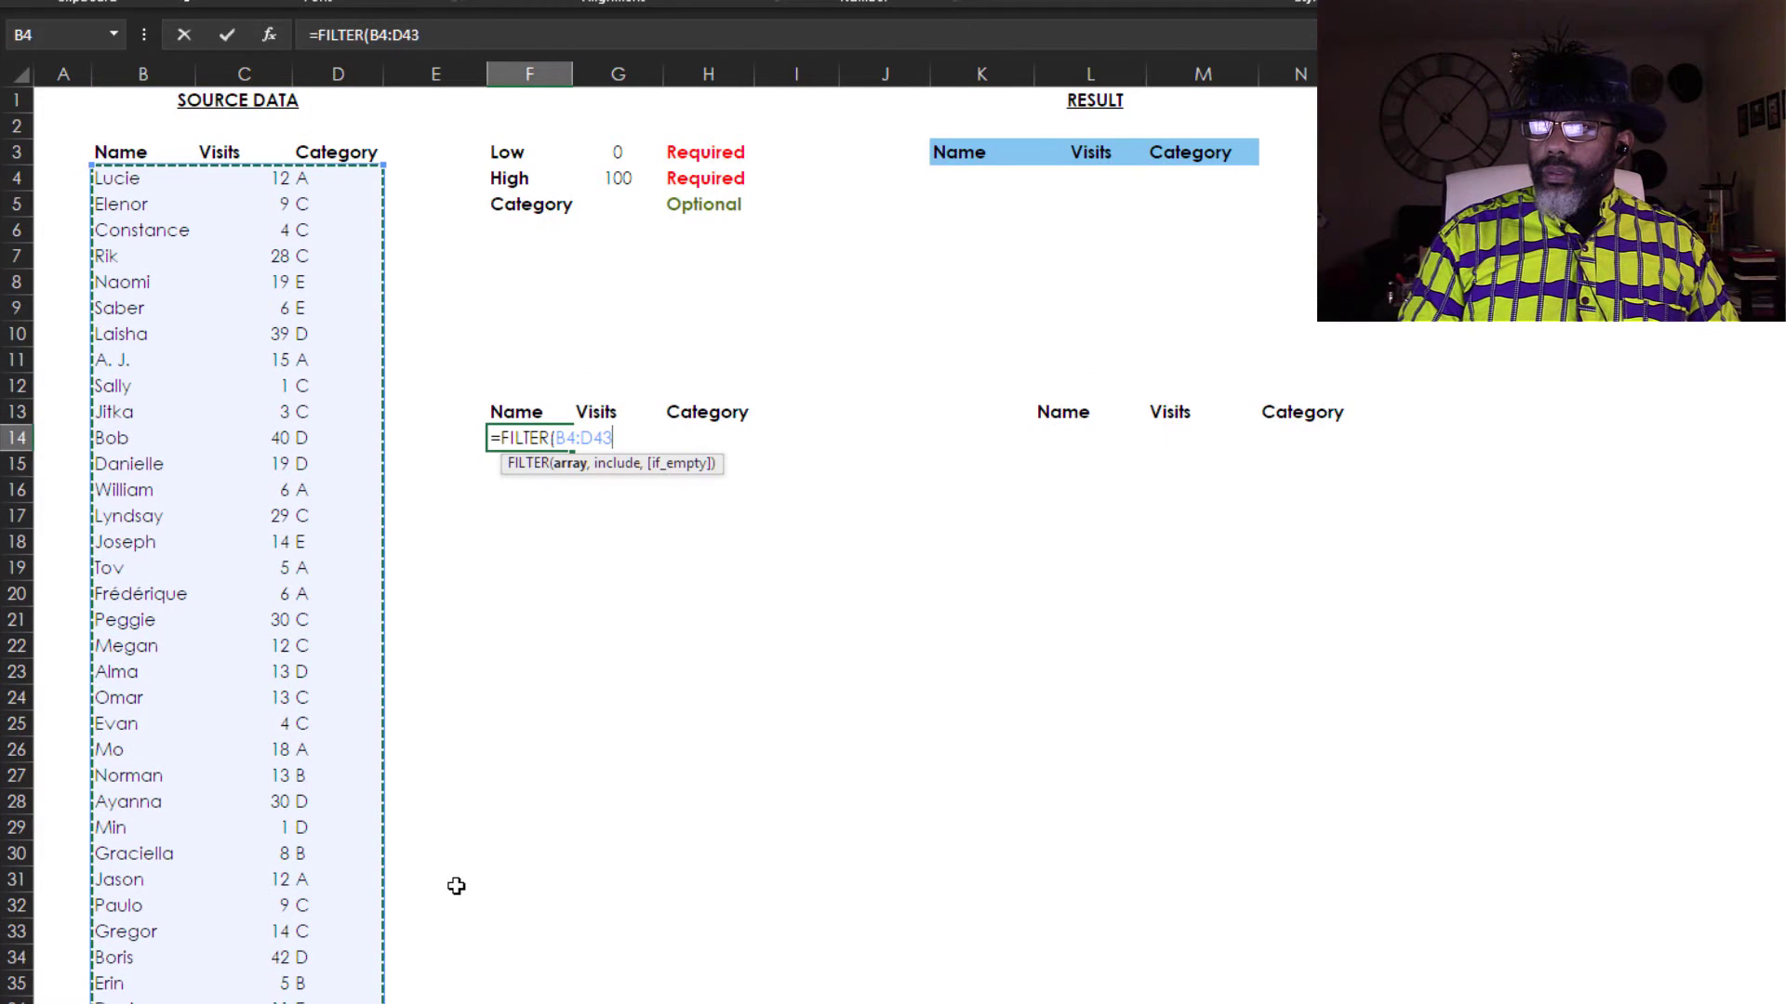
pyautogui.write(',(')
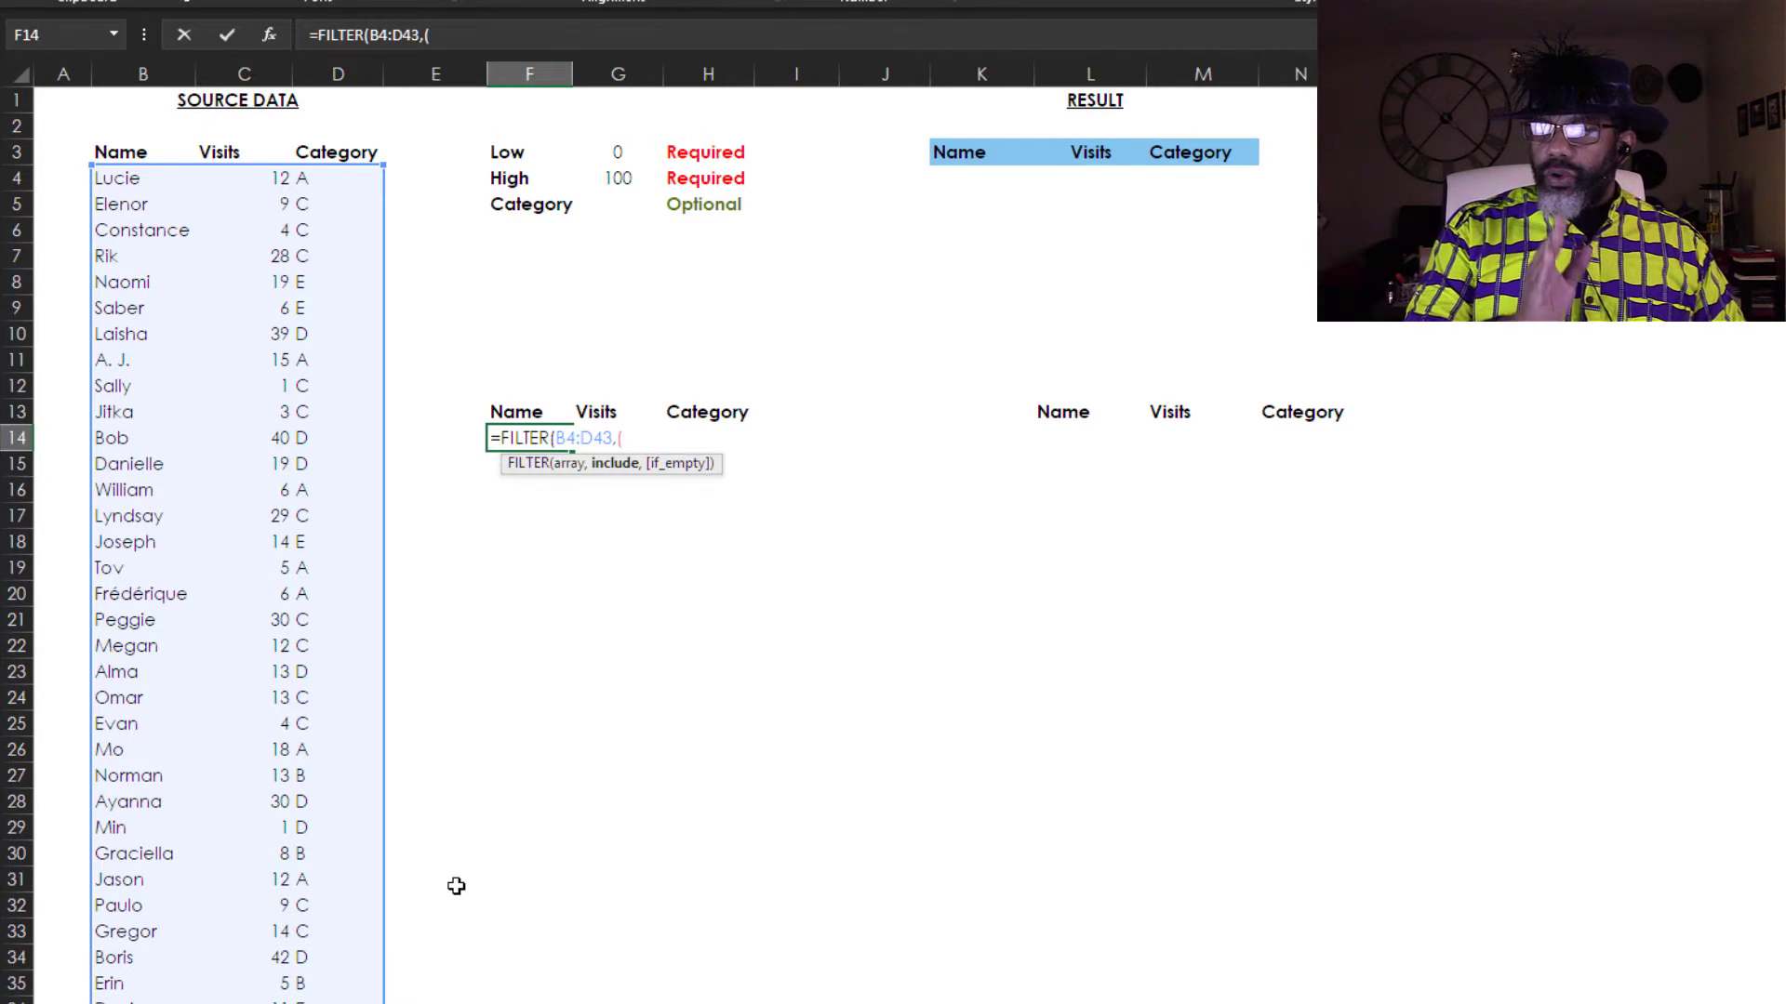
# Filter by visits between G3 and G4, with a "NOBODY!" fallback.
pyautogui.moveTo(255, 176); pyautogui.dragTo(259, 996)
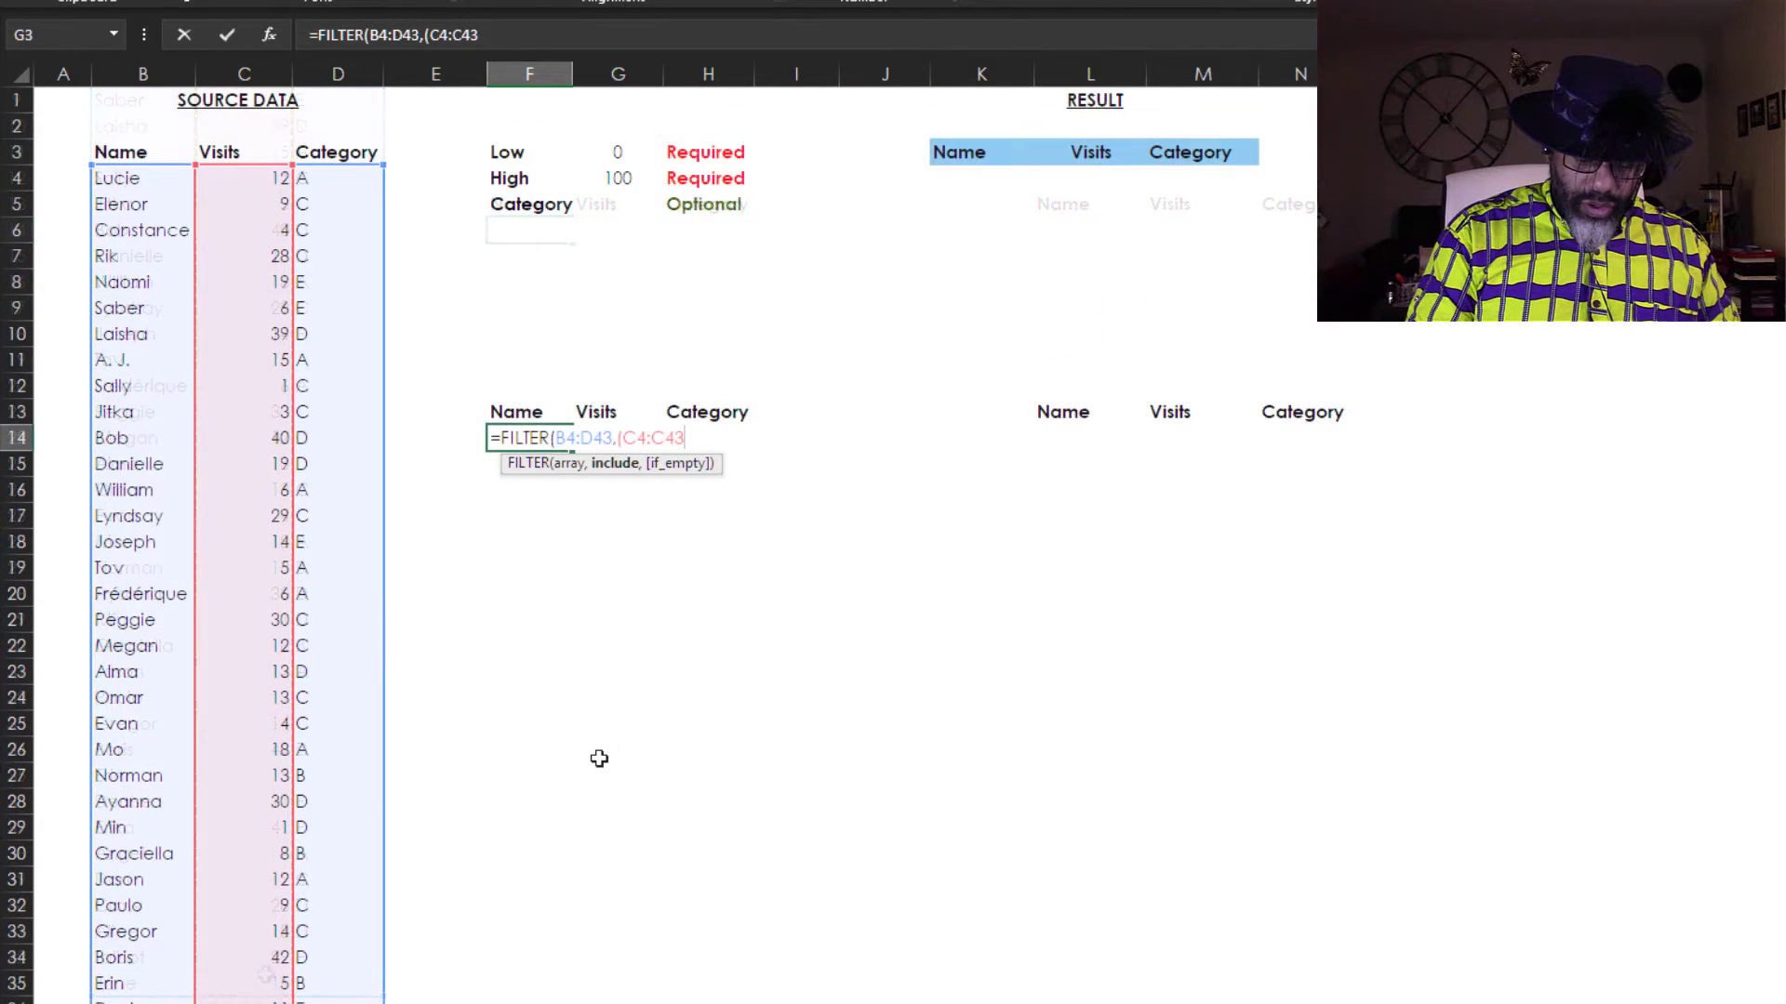
pyautogui.write('>=')
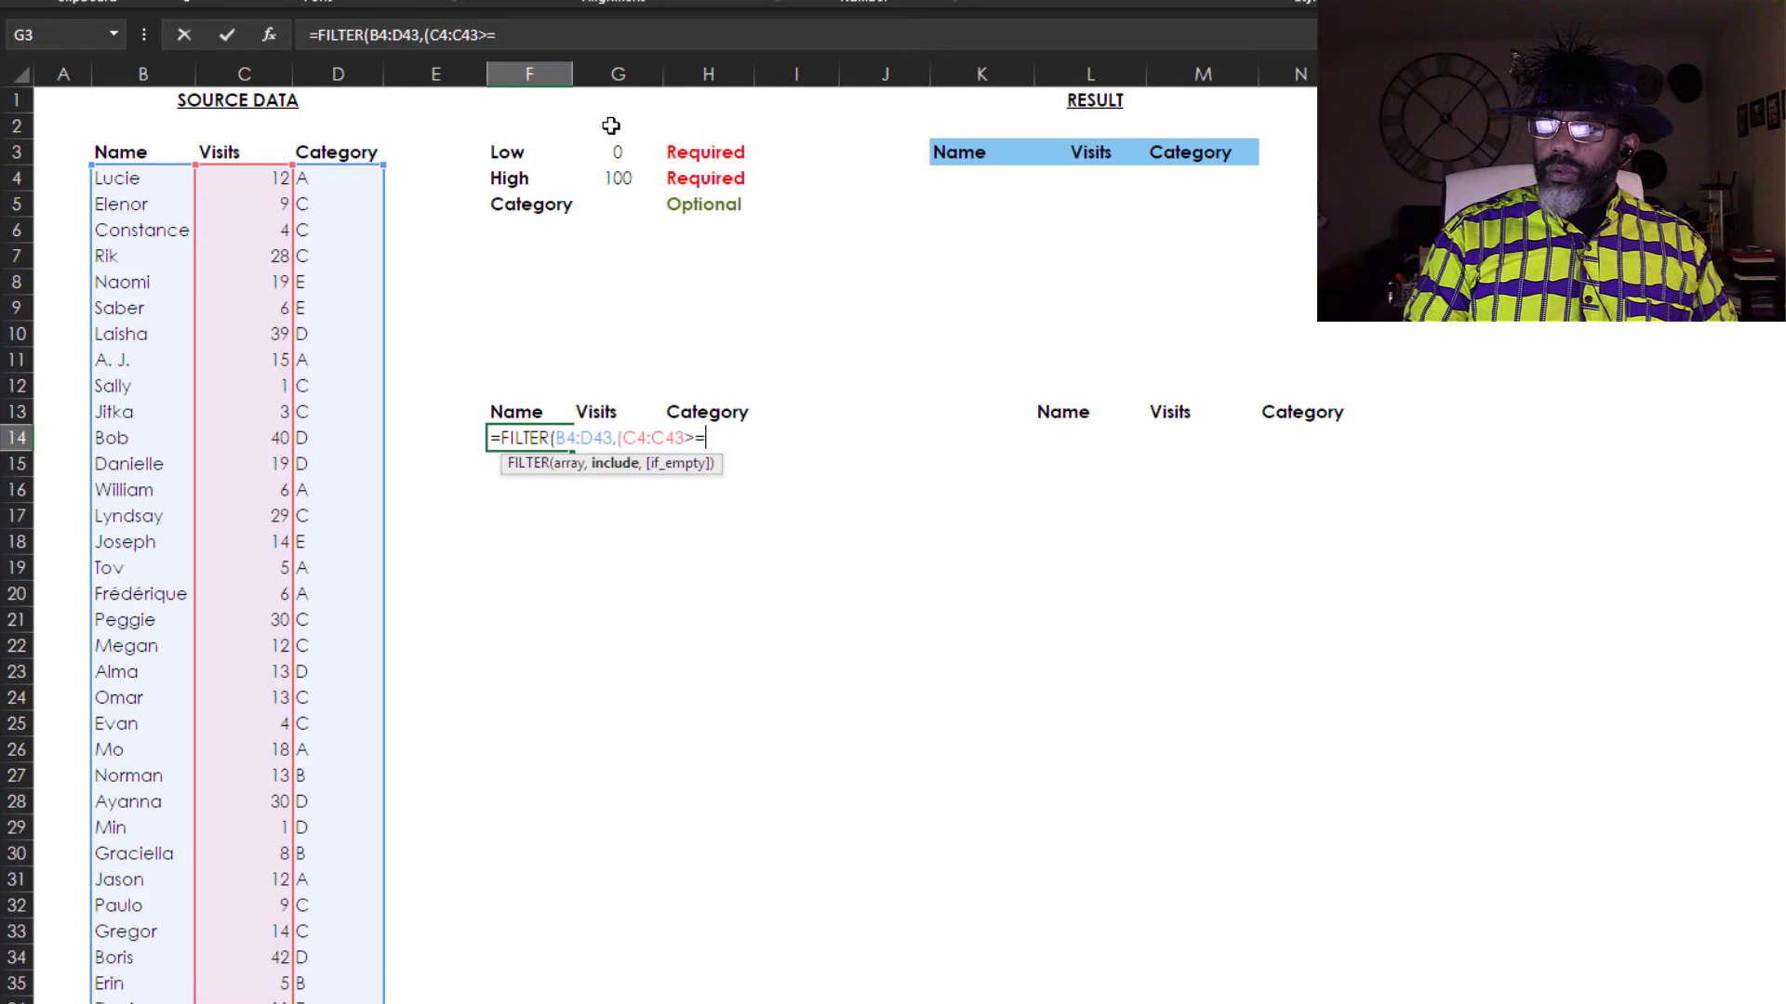
pyautogui.click(612, 153)
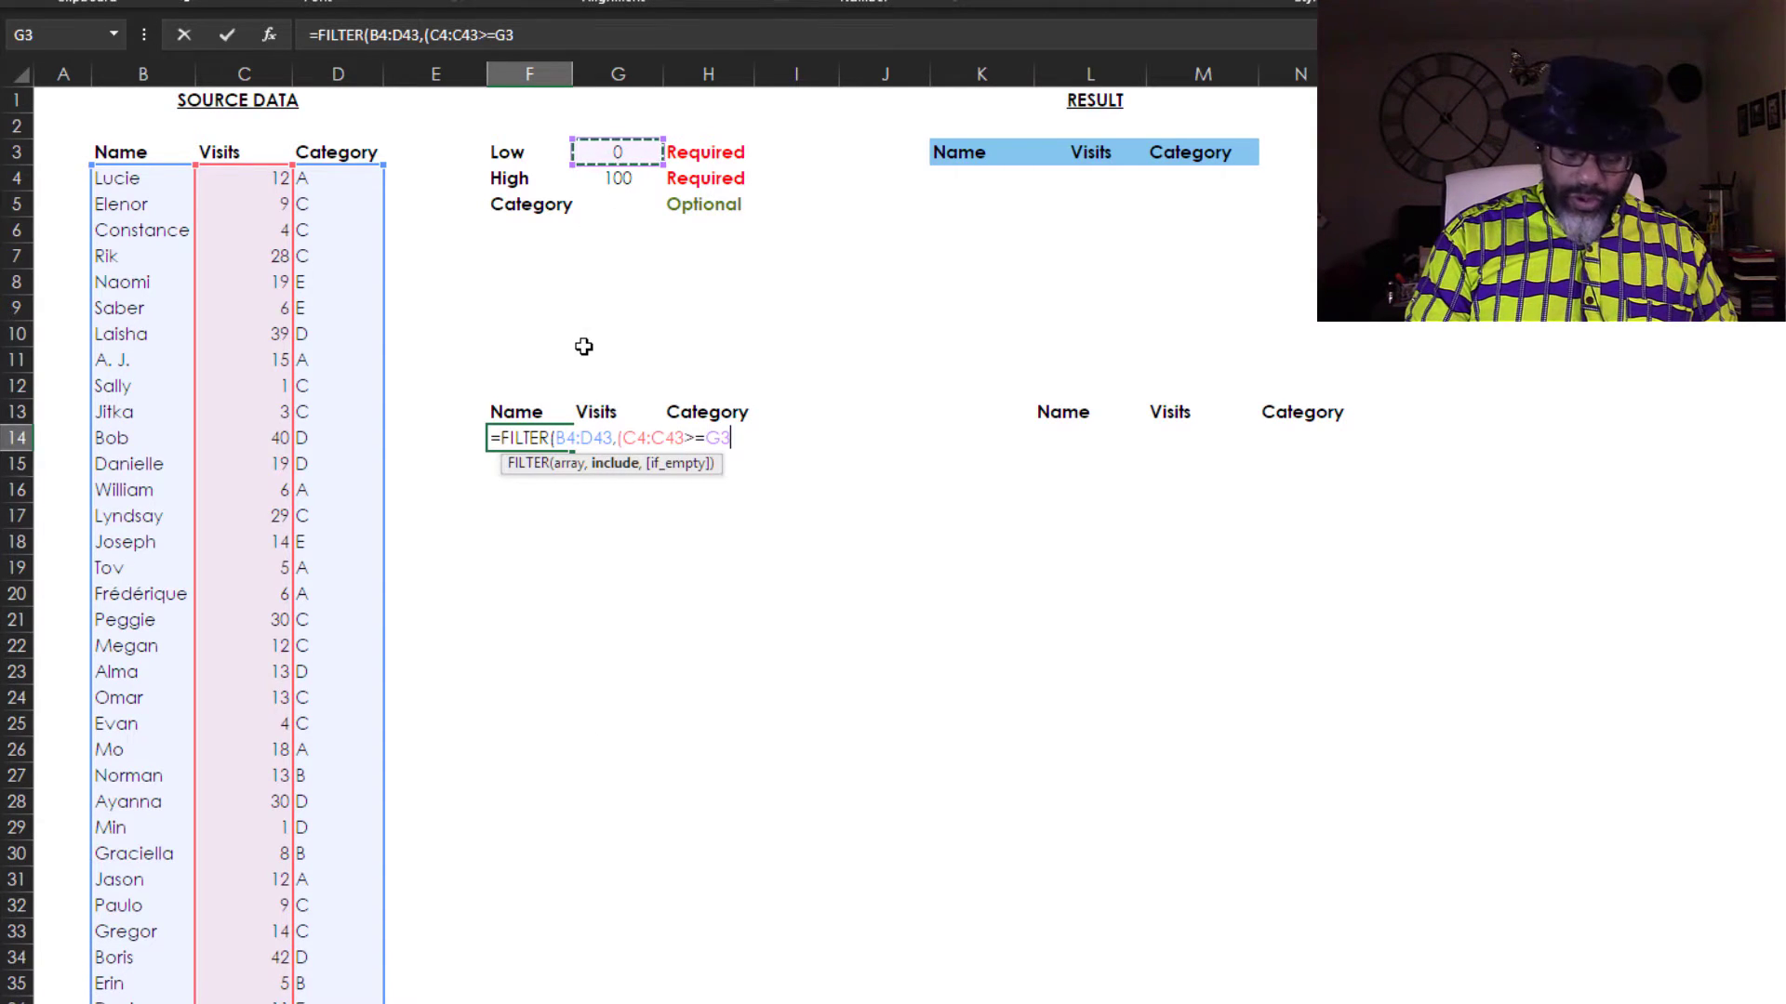
pyautogui.write(')*(')
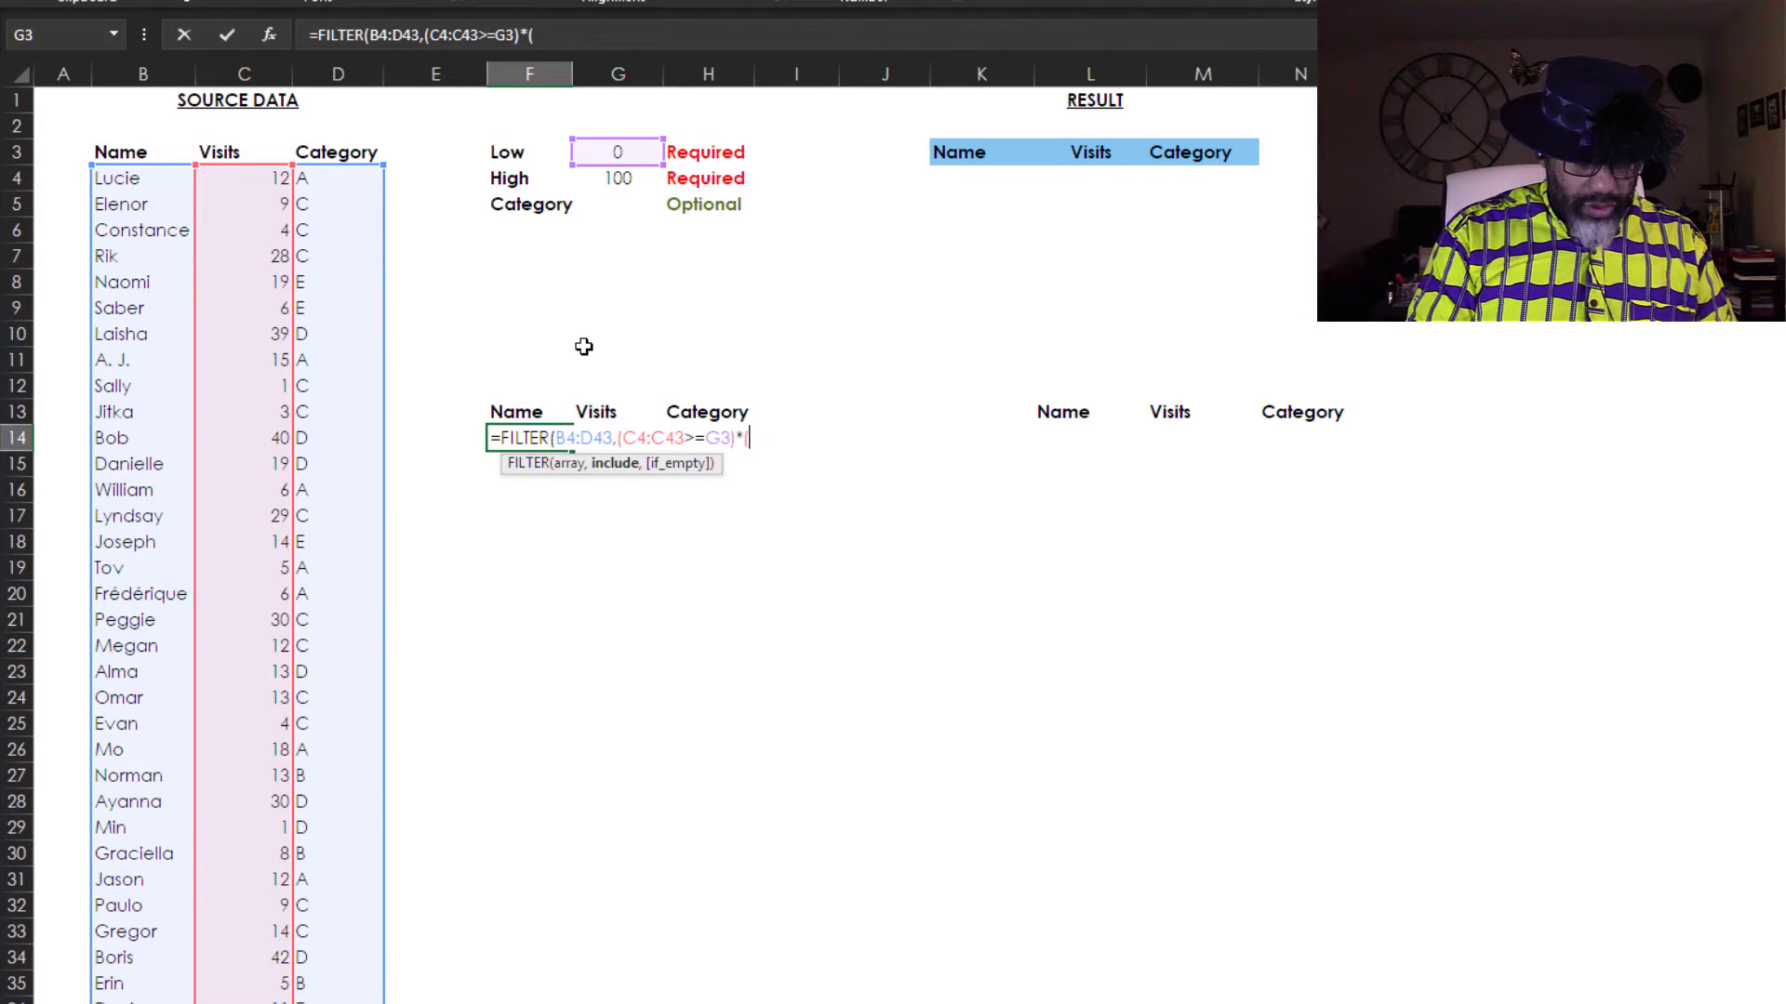
pyautogui.write('c4')
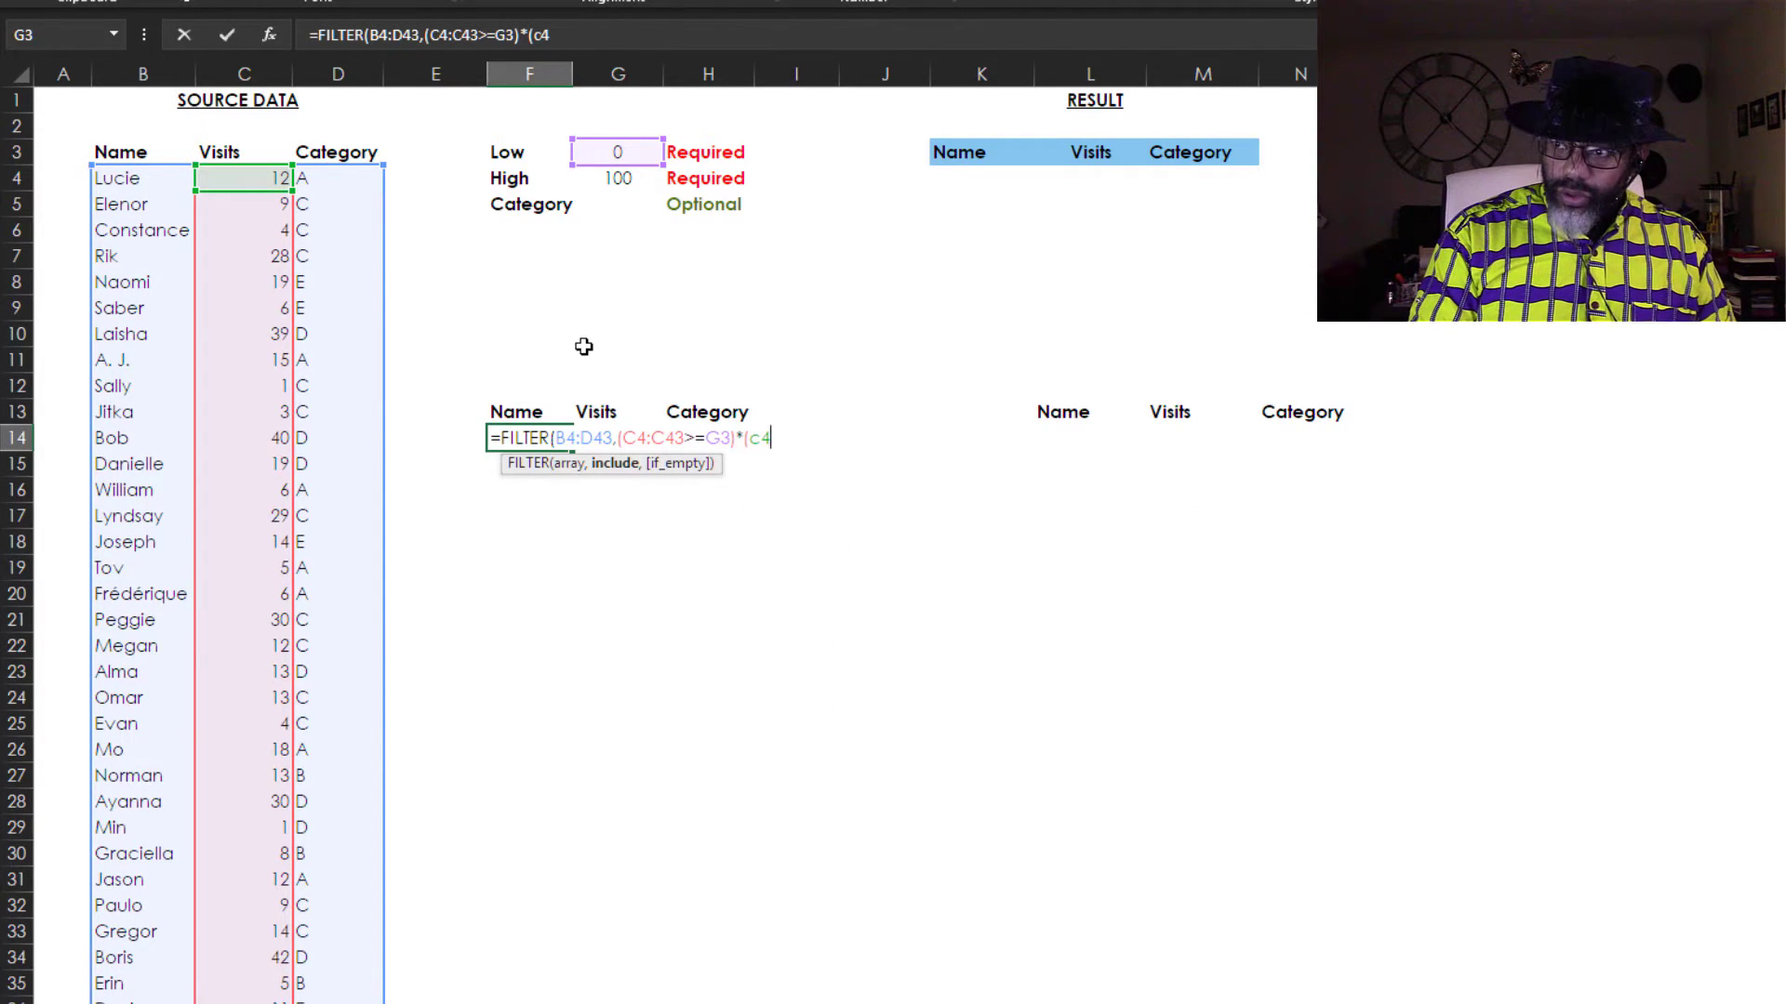
pyautogui.write(':c43')
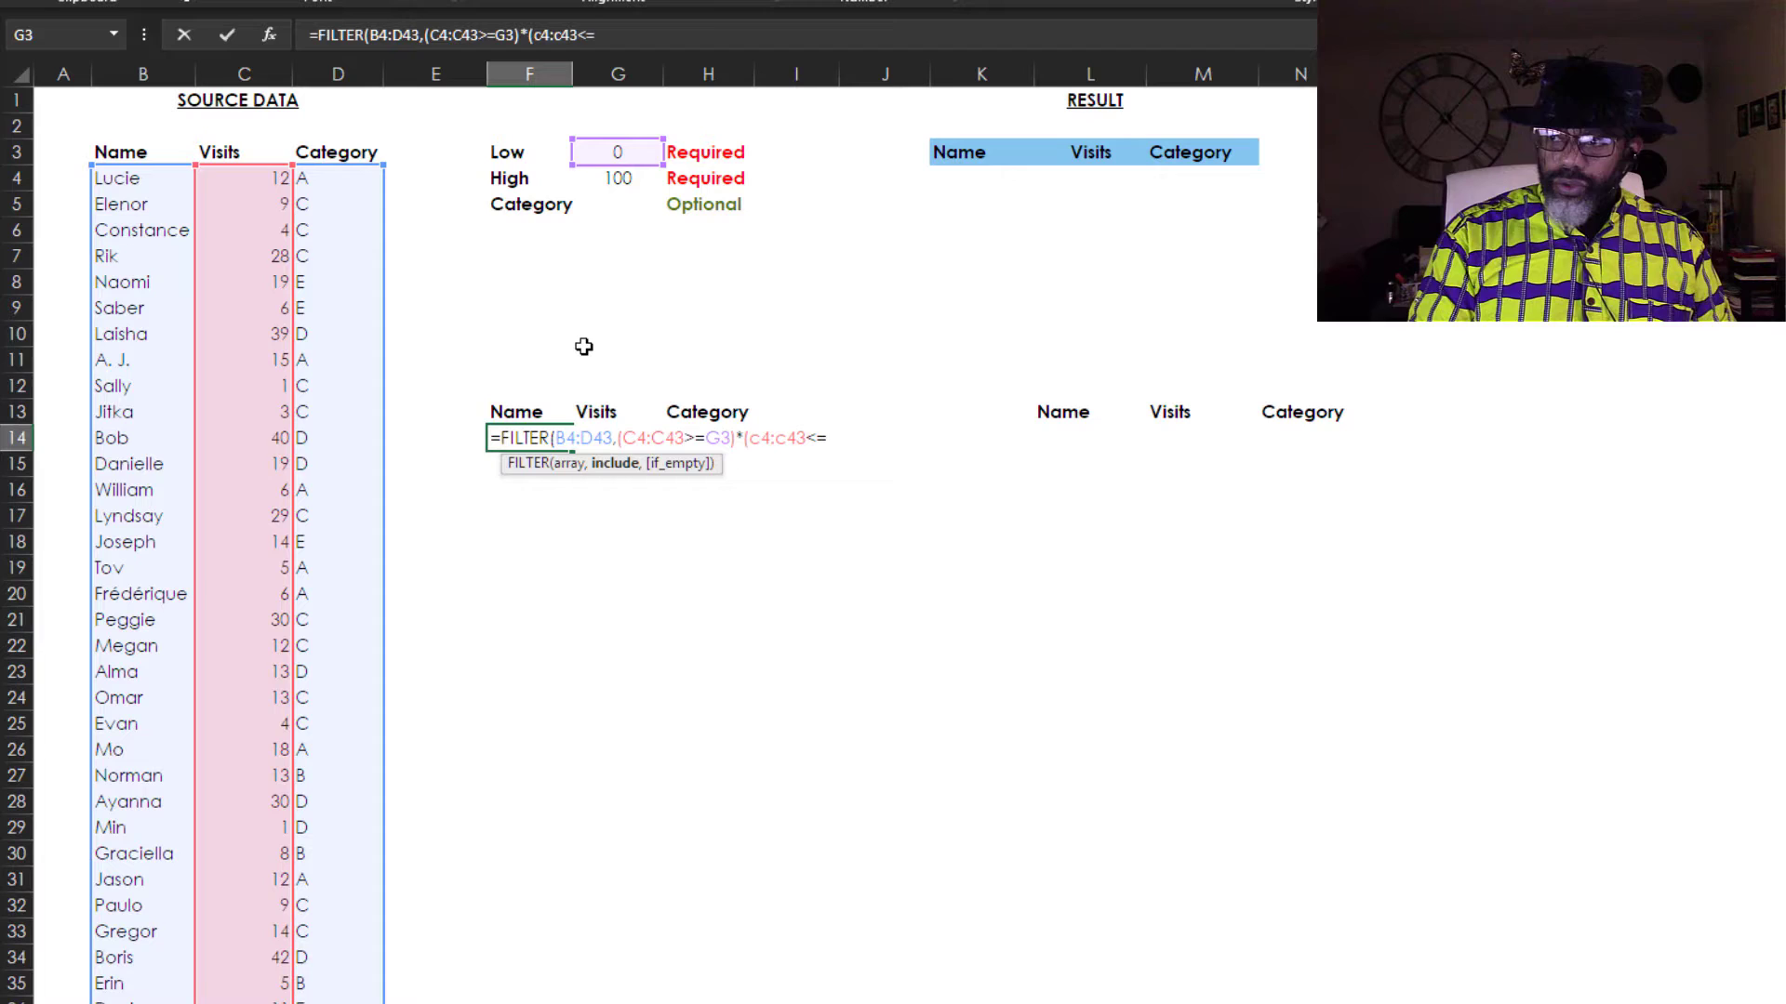
pyautogui.write('<=')
pyautogui.click(618, 179)
pyautogui.write(')')
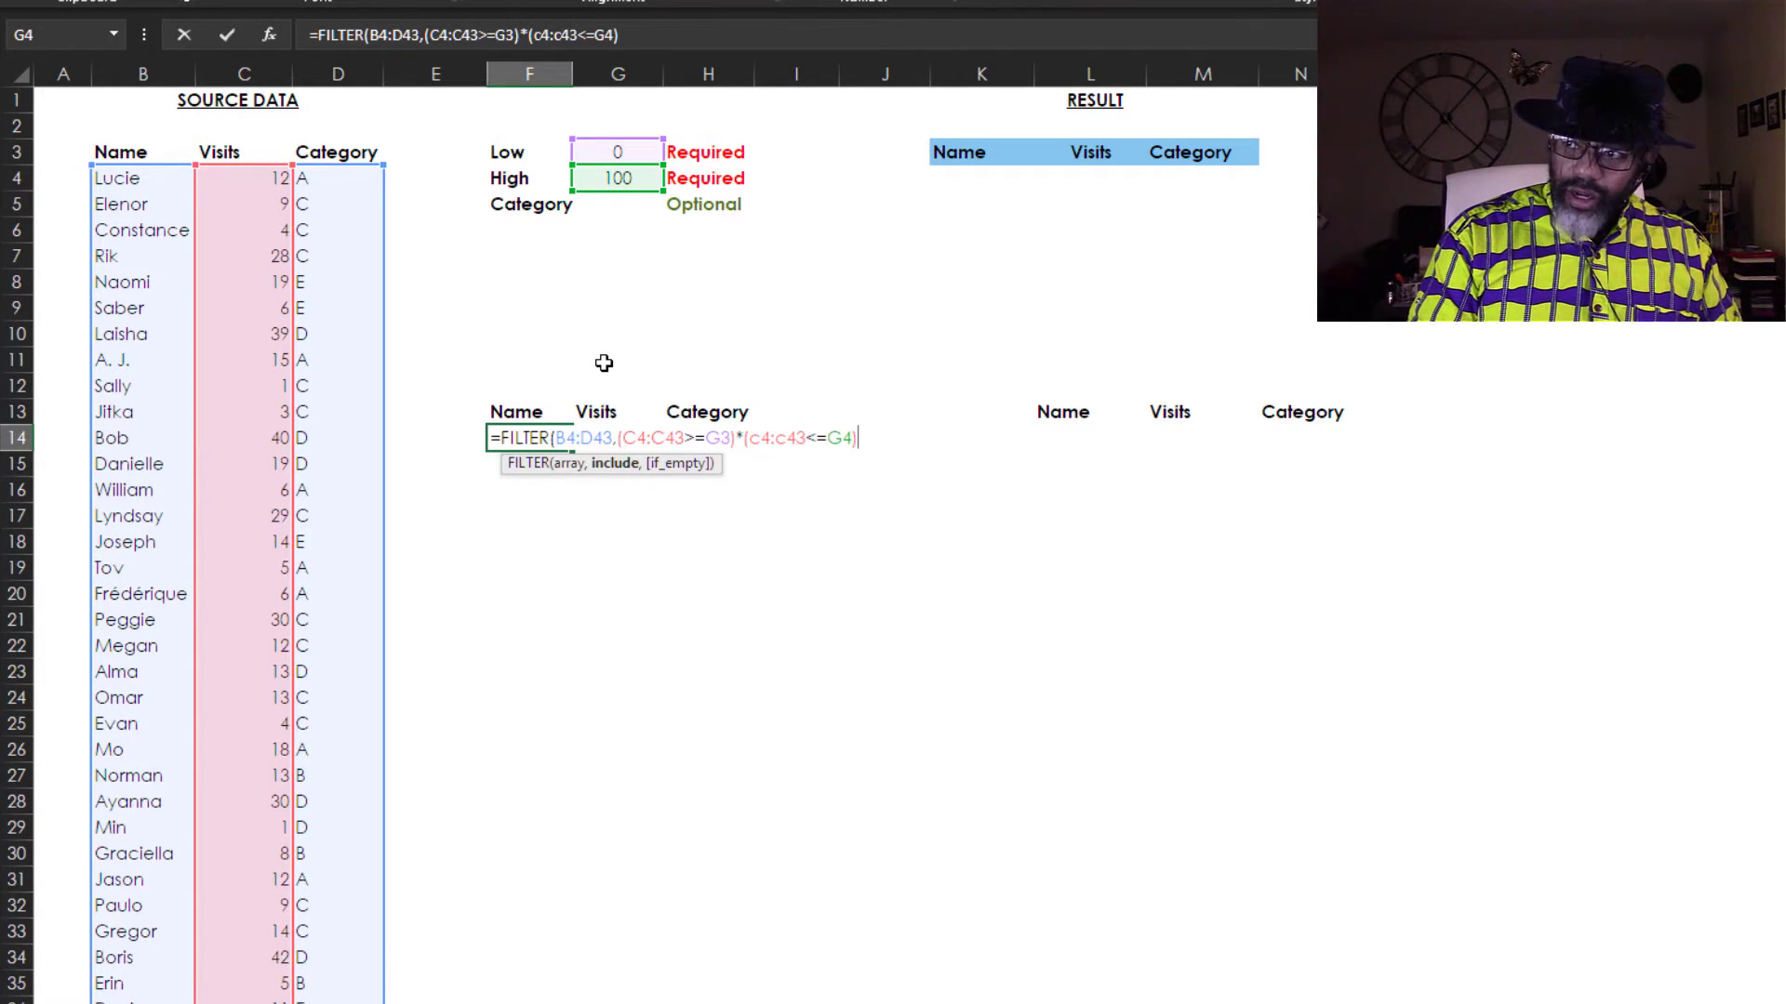
pyautogui.write(',')
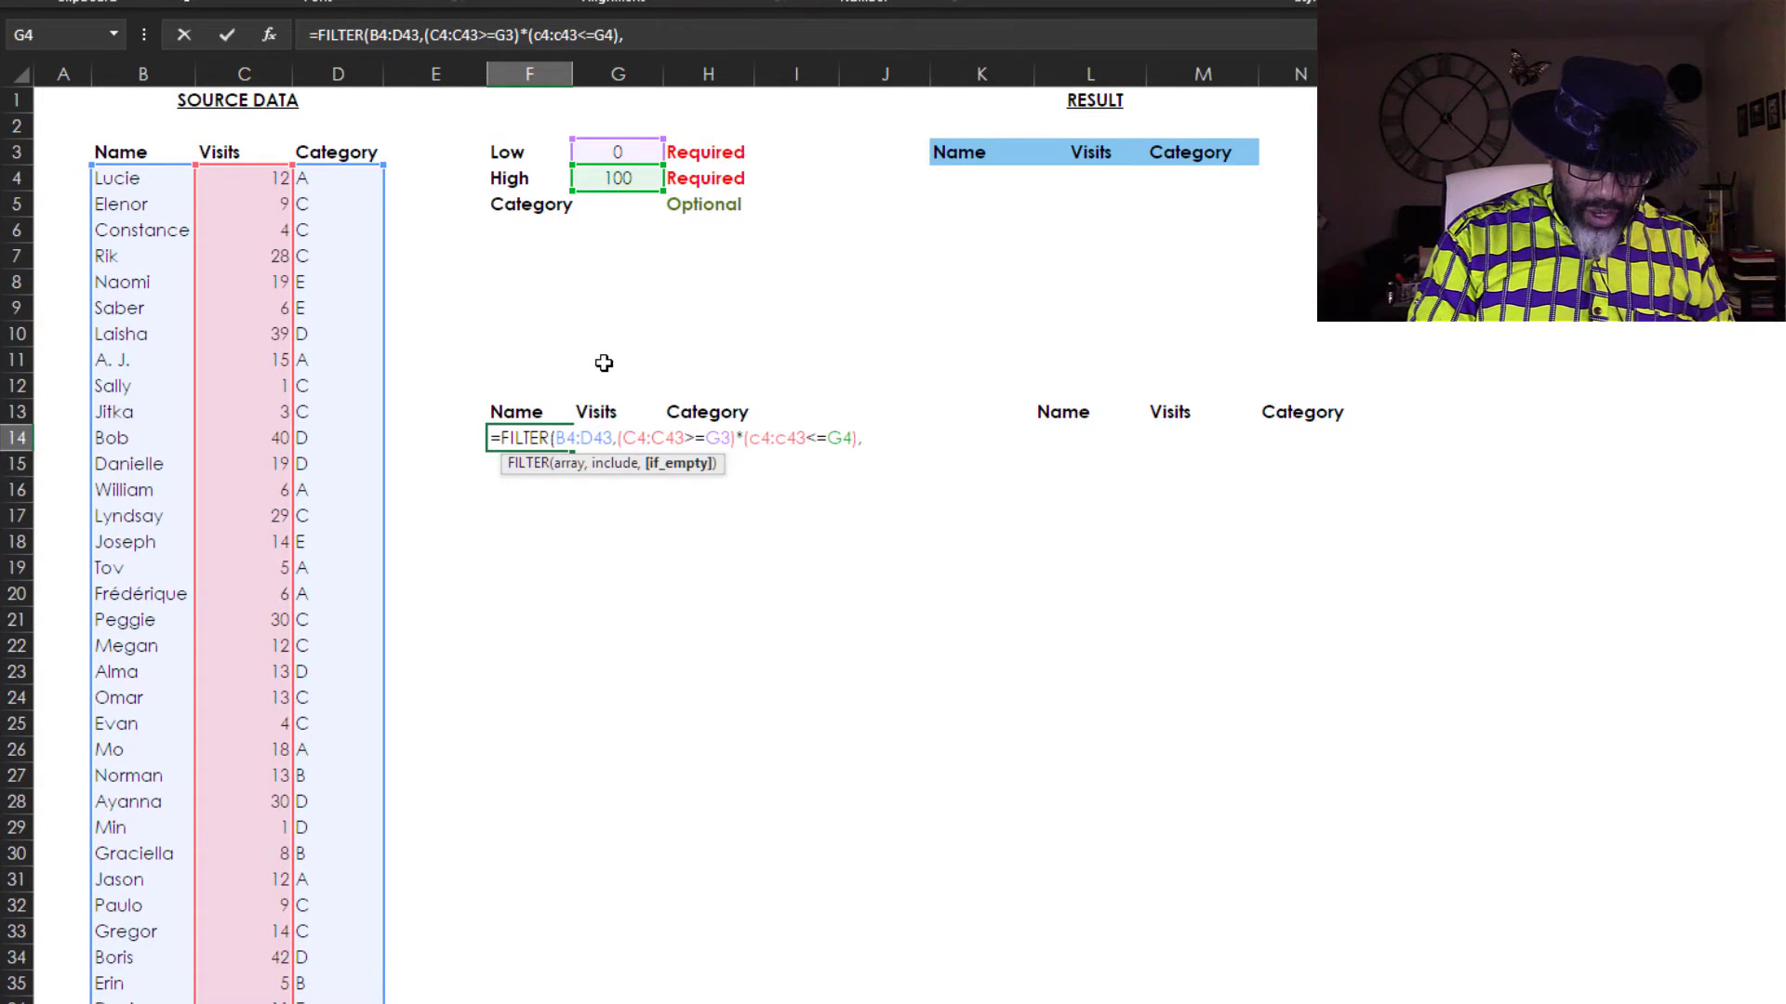
pyautogui.write('"NOBO')
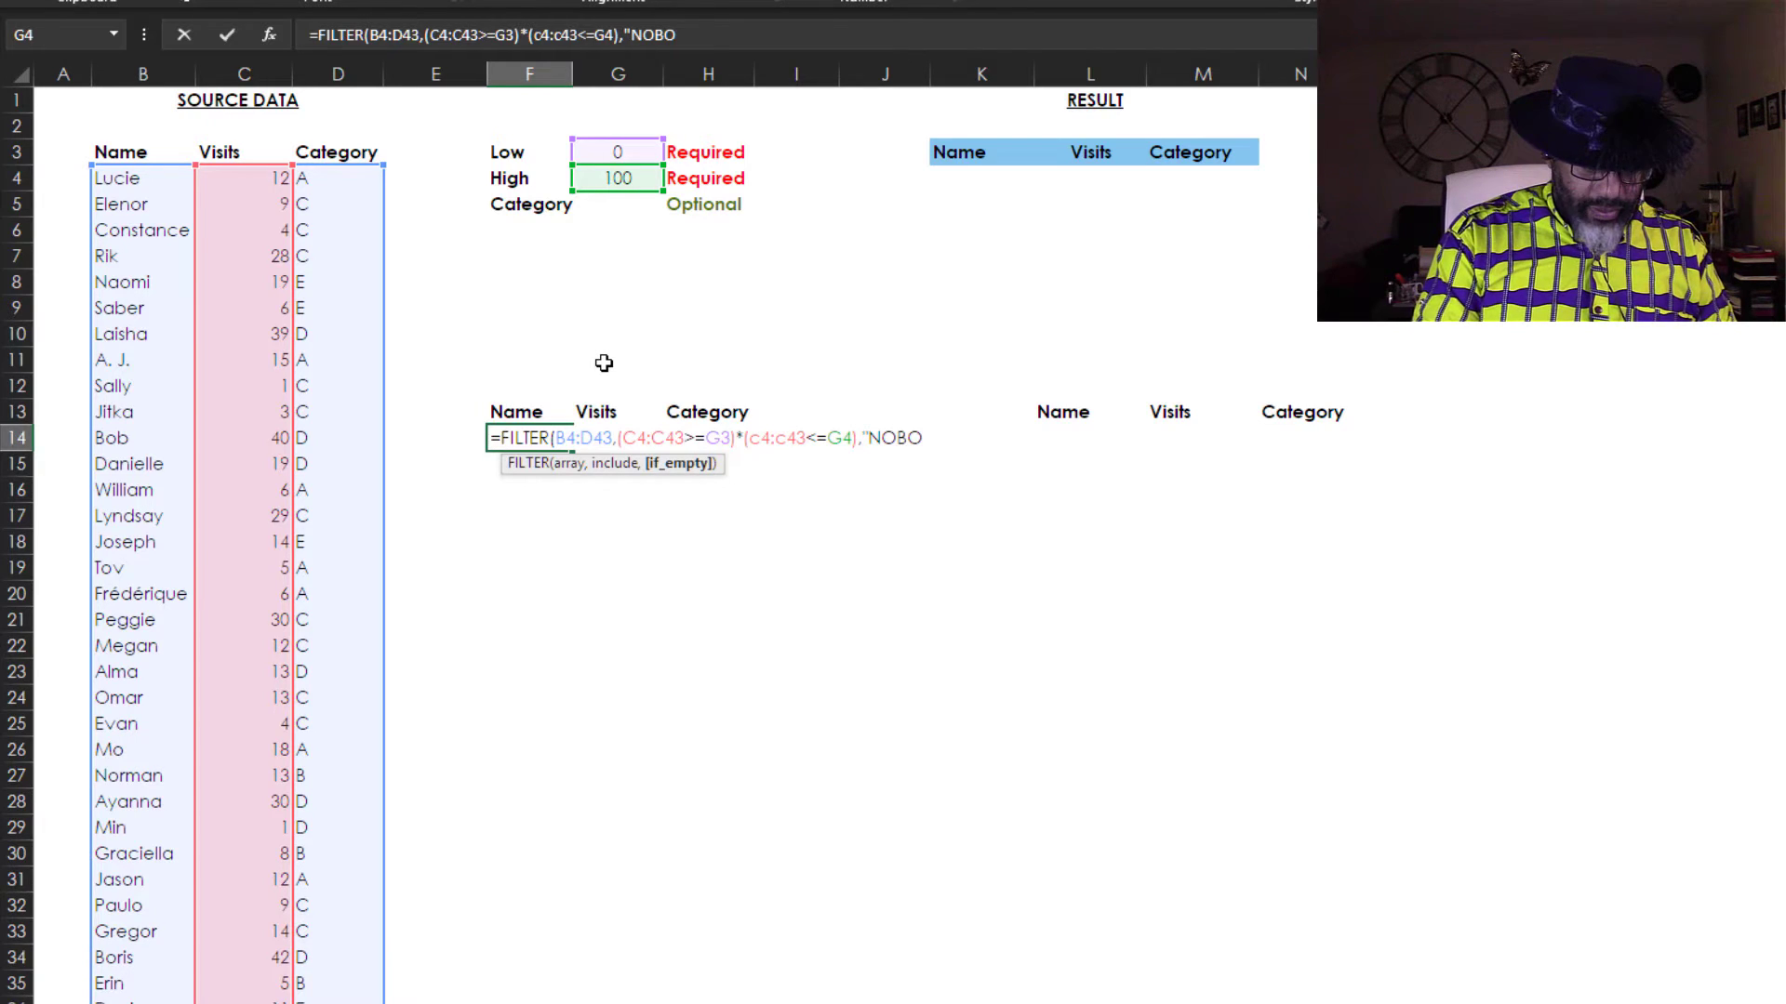
pyautogui.write('DY!')
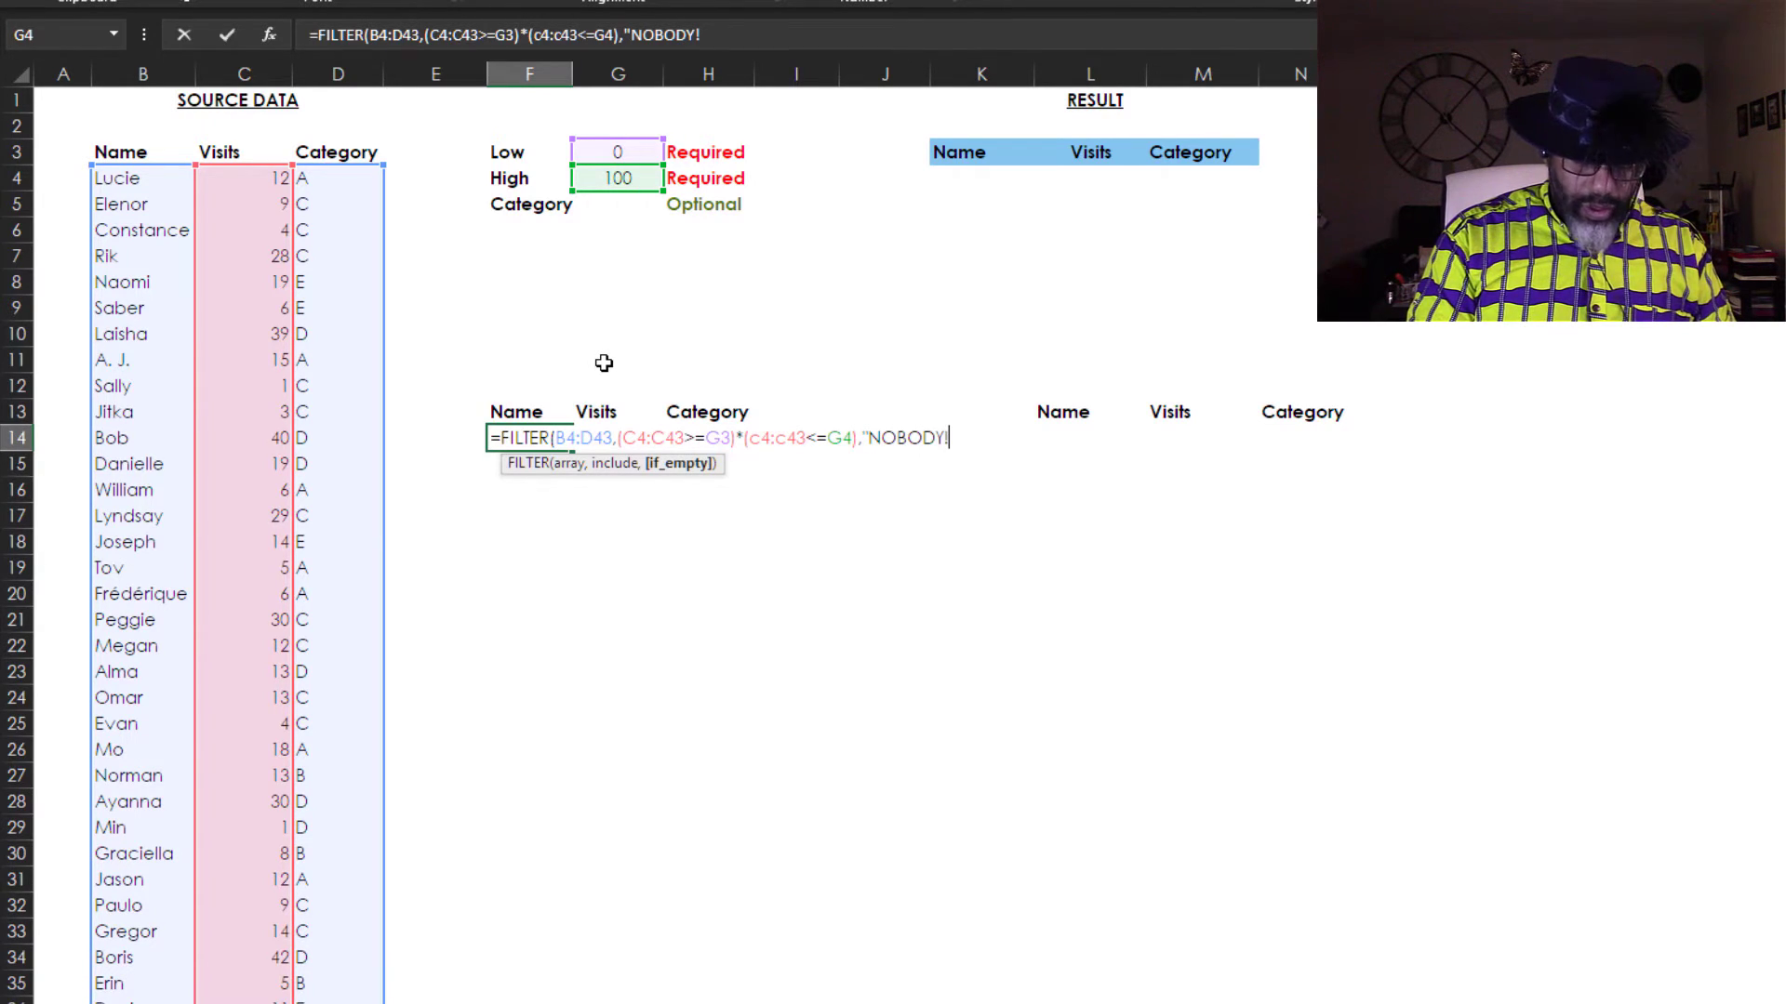
pyautogui.write('"')
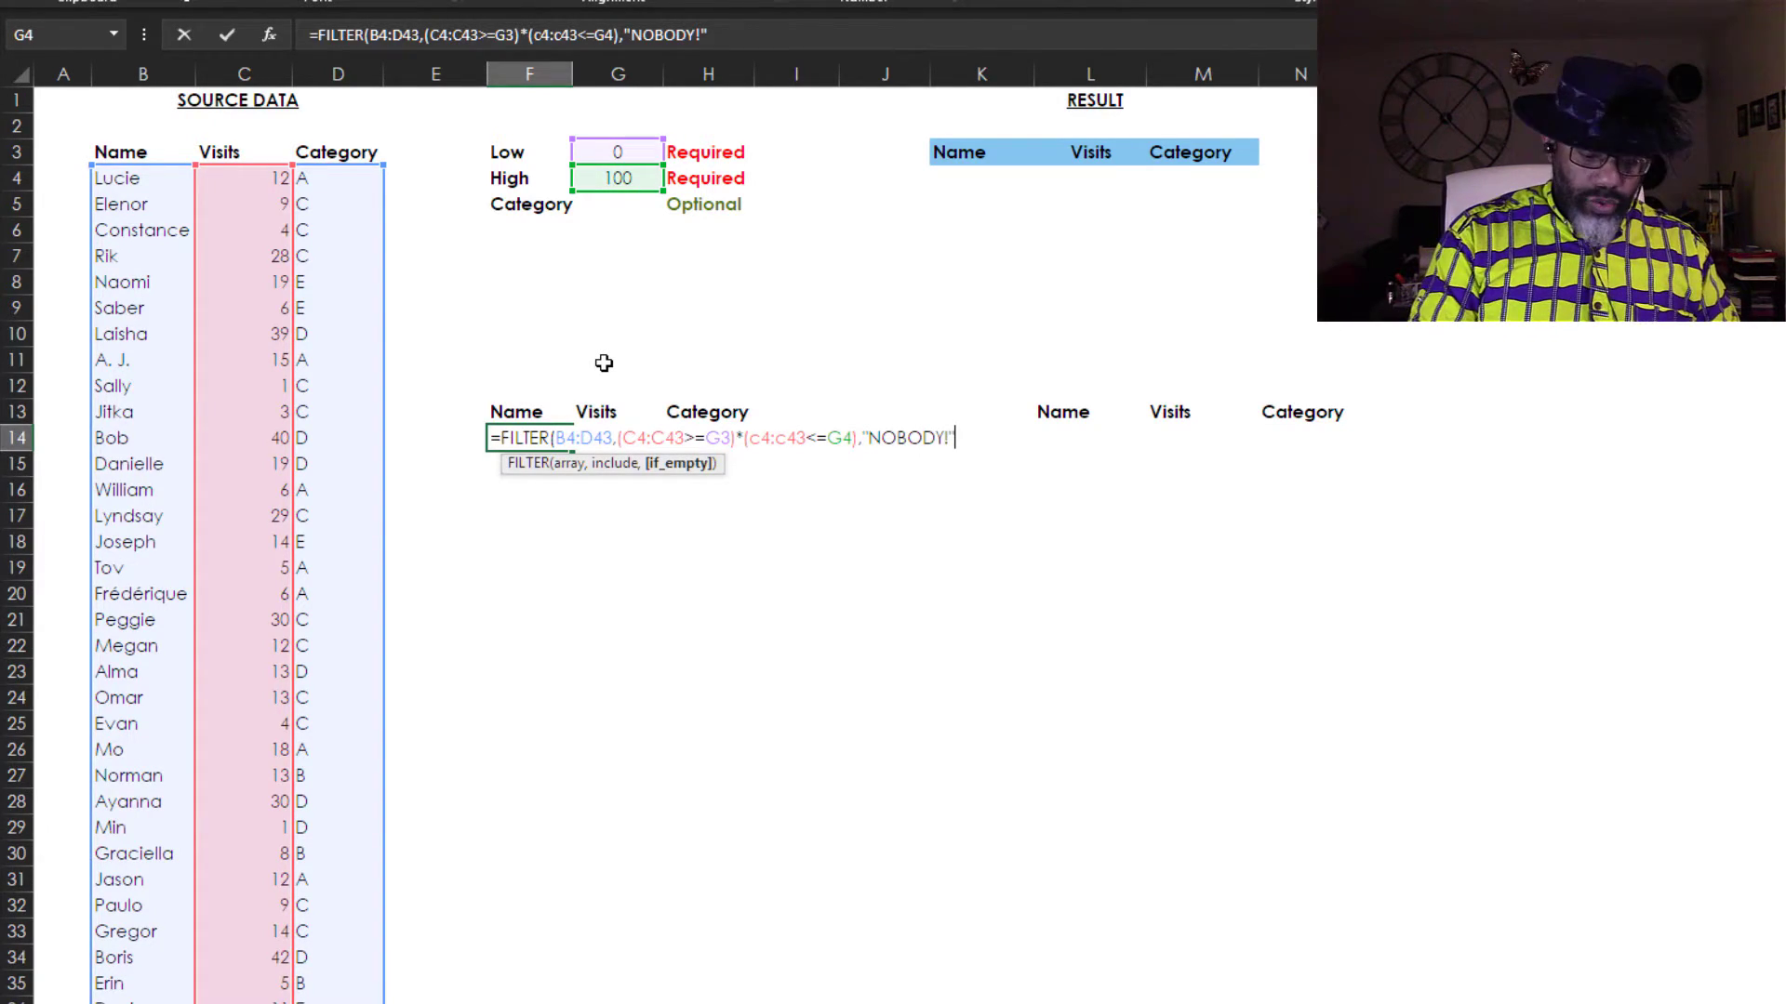
pyautogui.write(')')
pyautogui.press('Return')
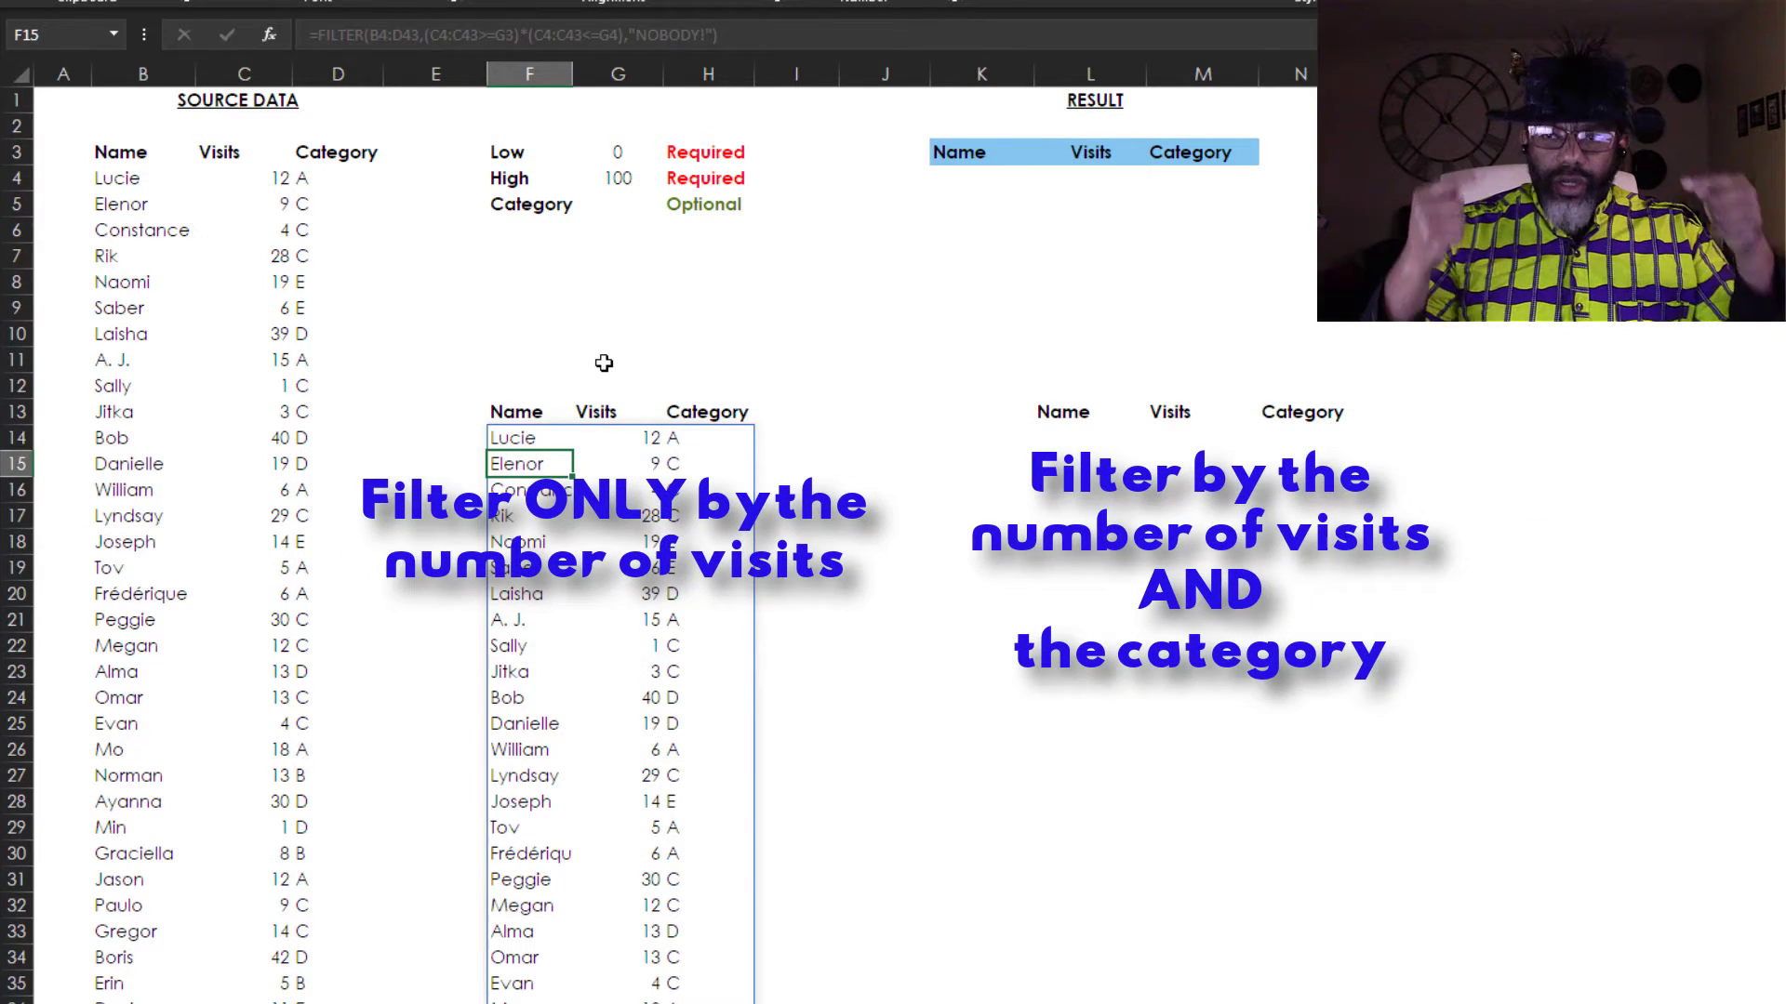
# Set the Category criterion in G5 to A.
pyautogui.click(607, 201)
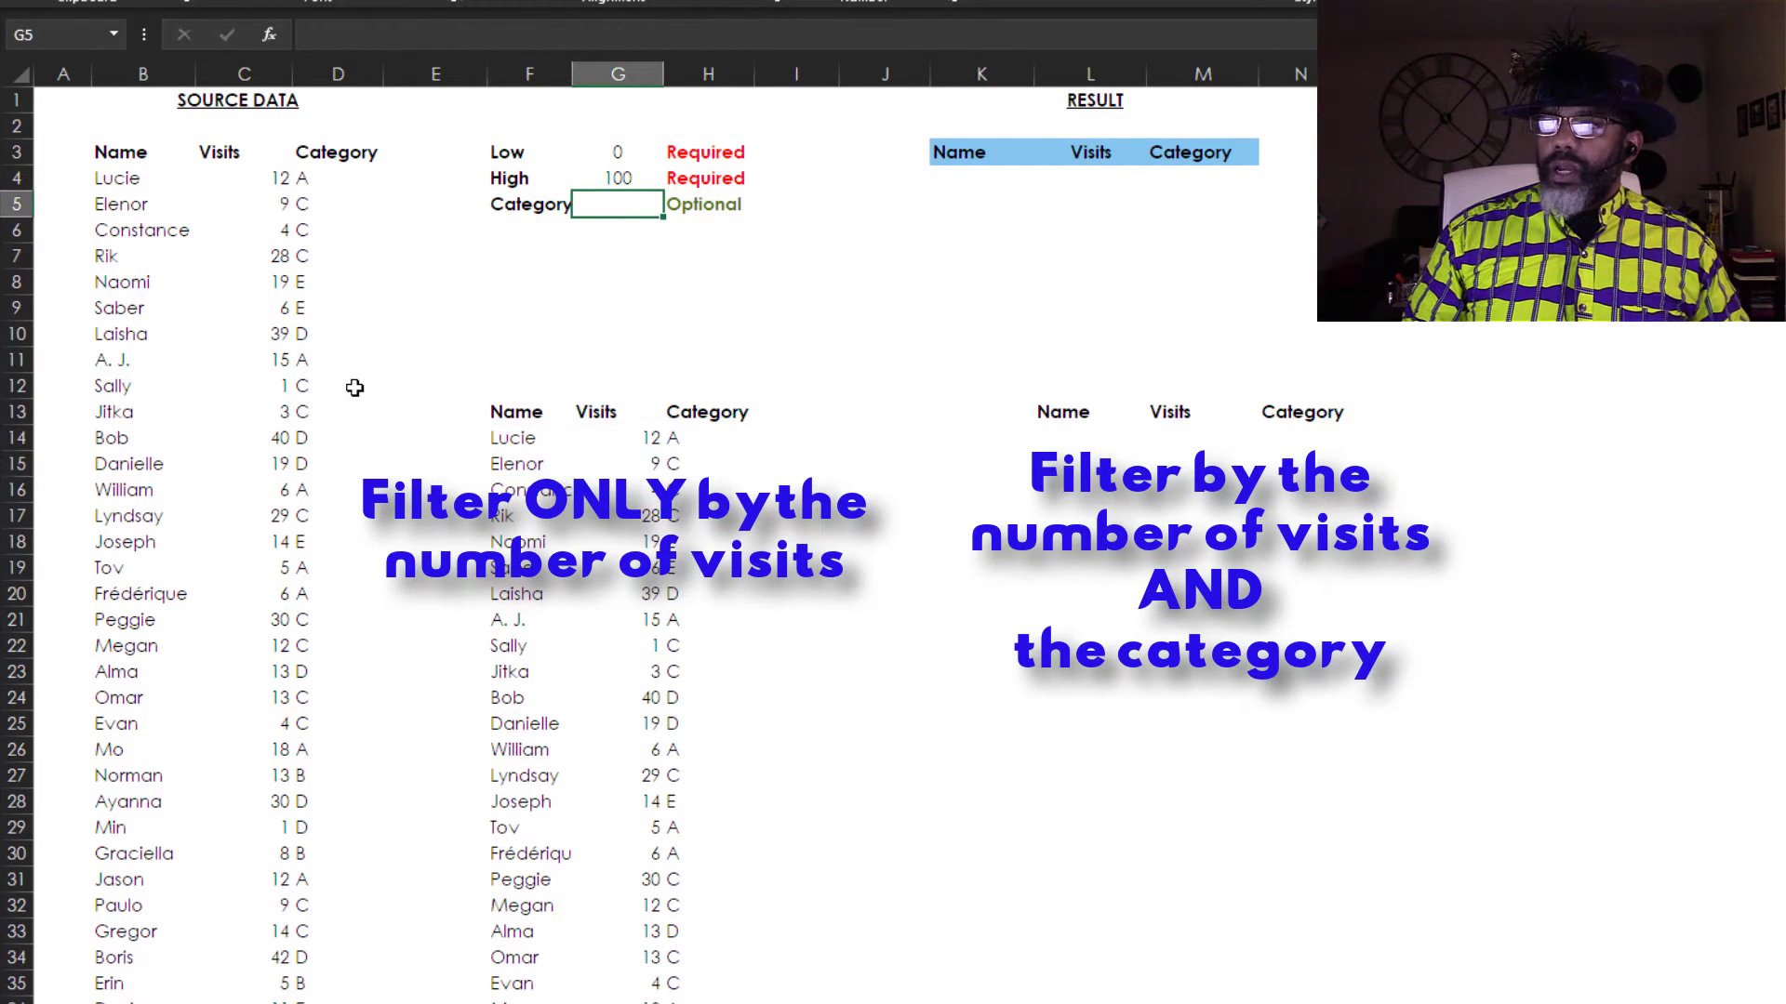
pyautogui.write('A')
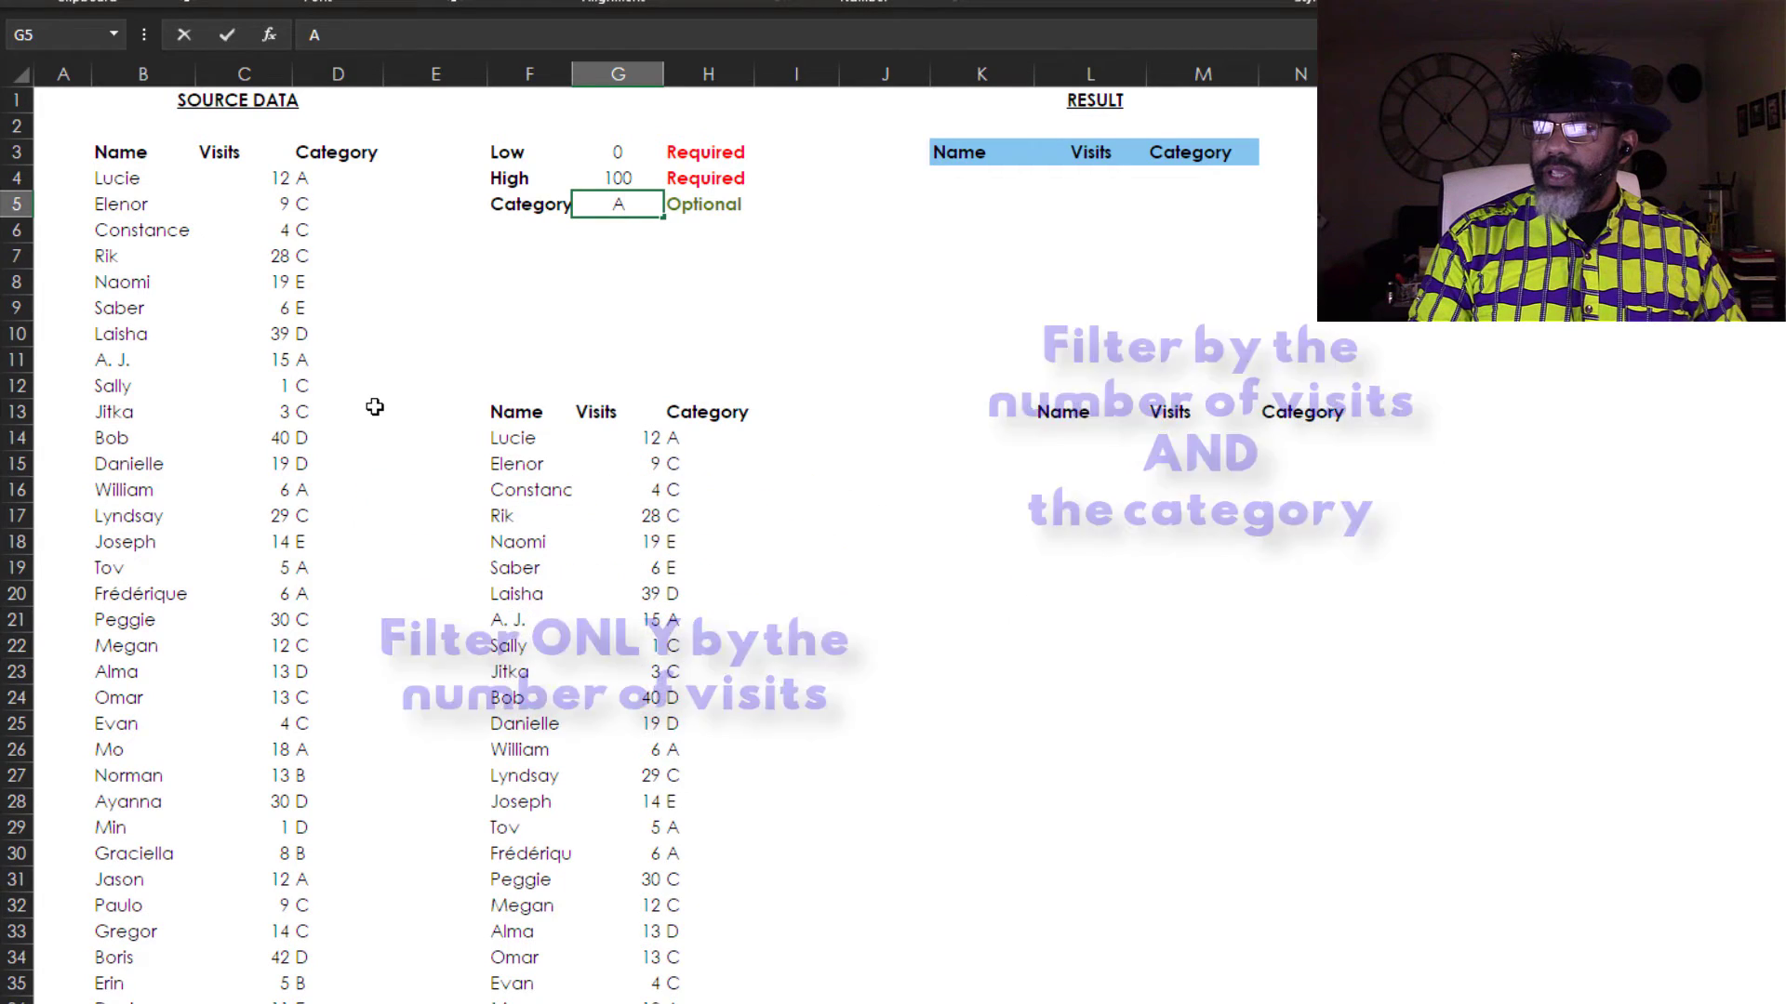
pyautogui.press('Return')
# Start a FILTER in L14 over B4:D43, keeping visits at or above G3.
pyautogui.click(1074, 439)
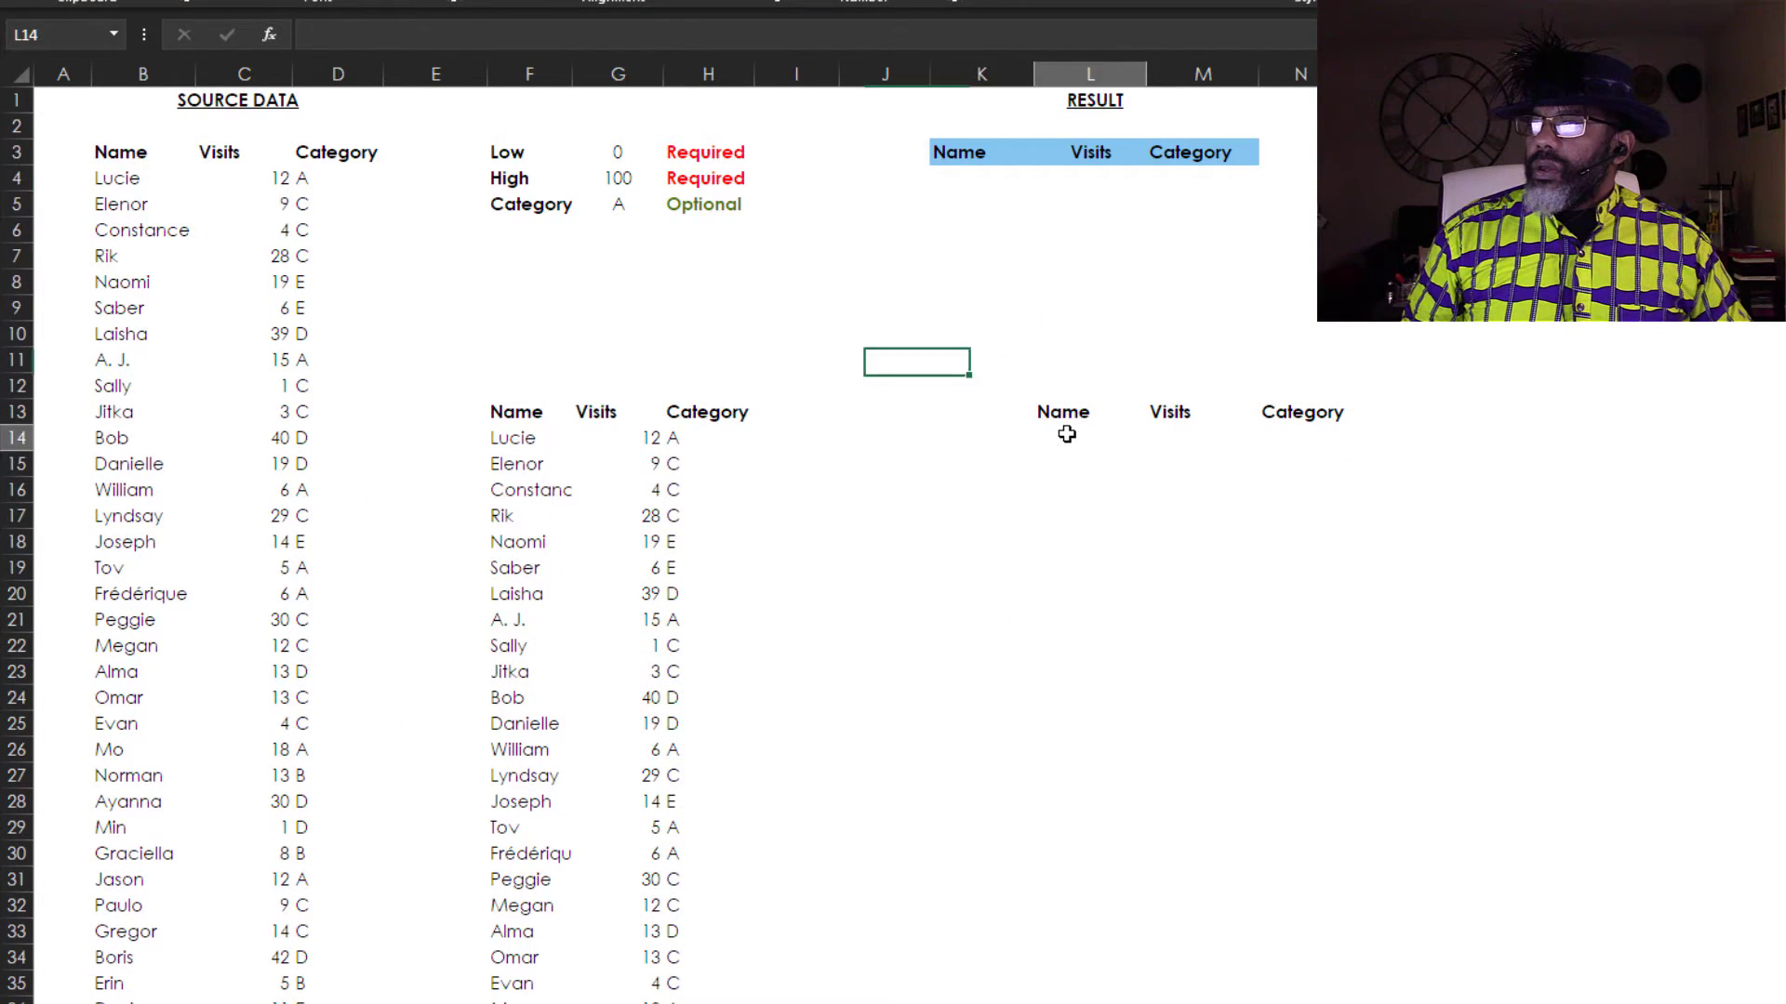
pyautogui.write('=fi')
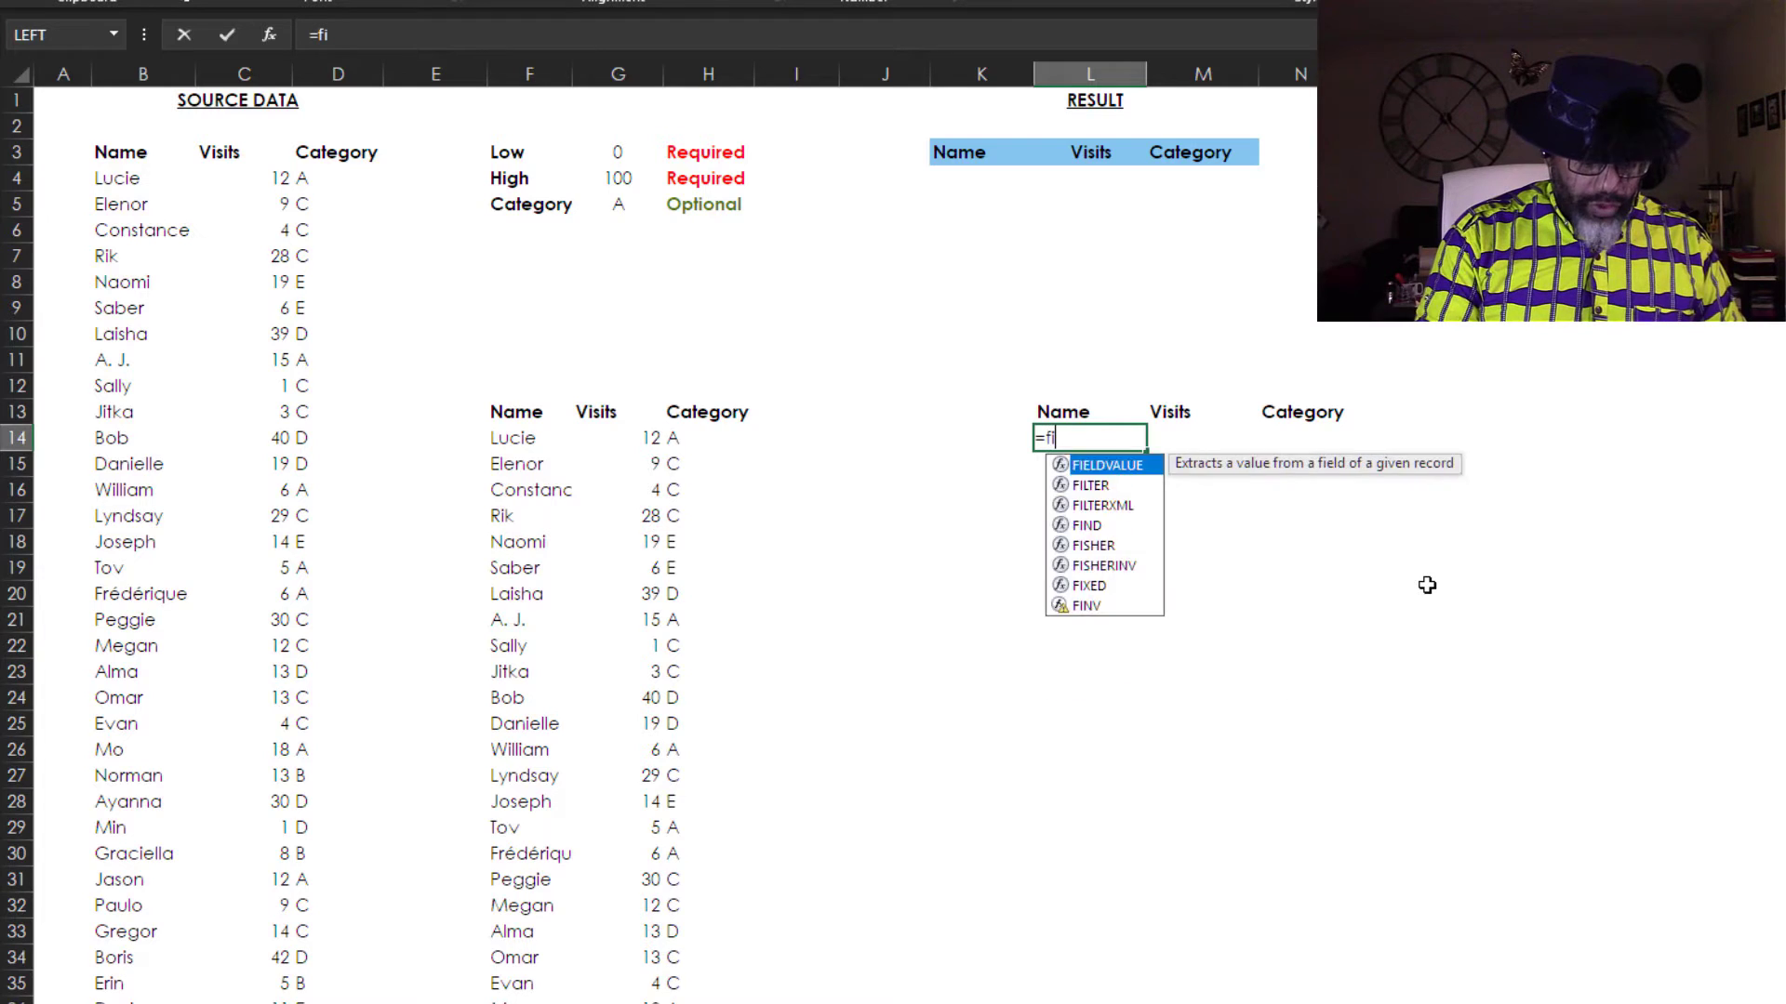
pyautogui.write('lter(')
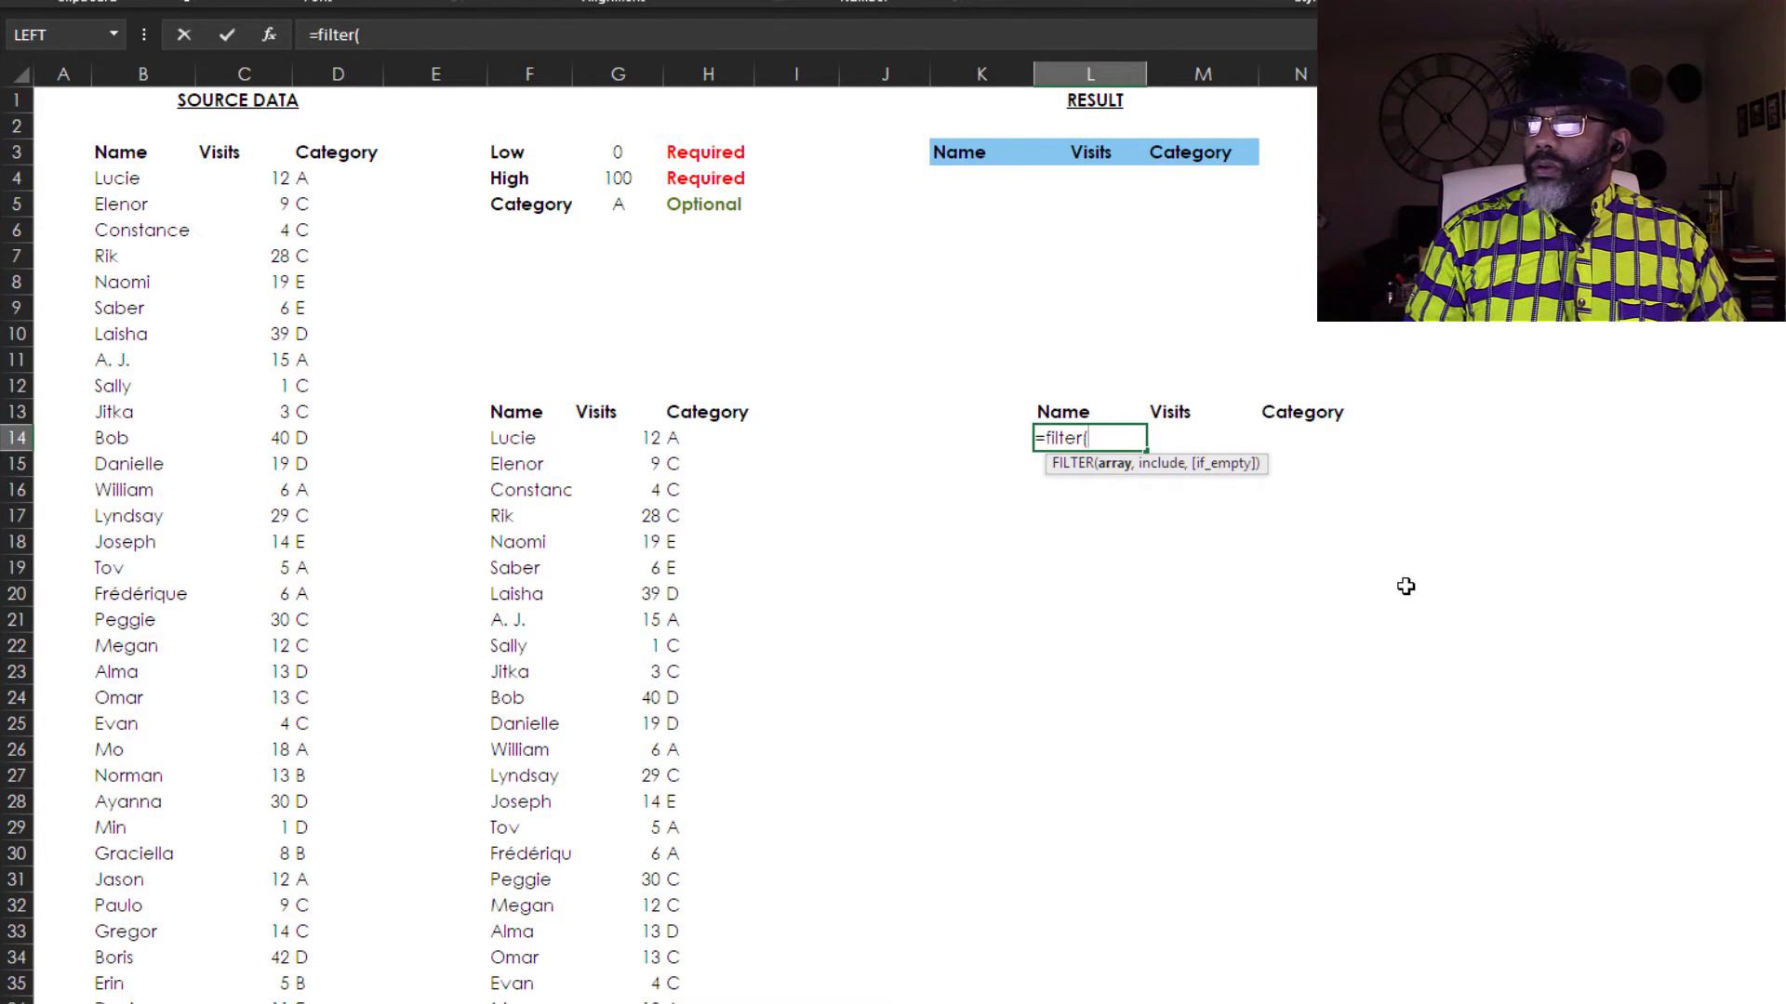
pyautogui.moveTo(139, 177); pyautogui.dragTo(364, 904)
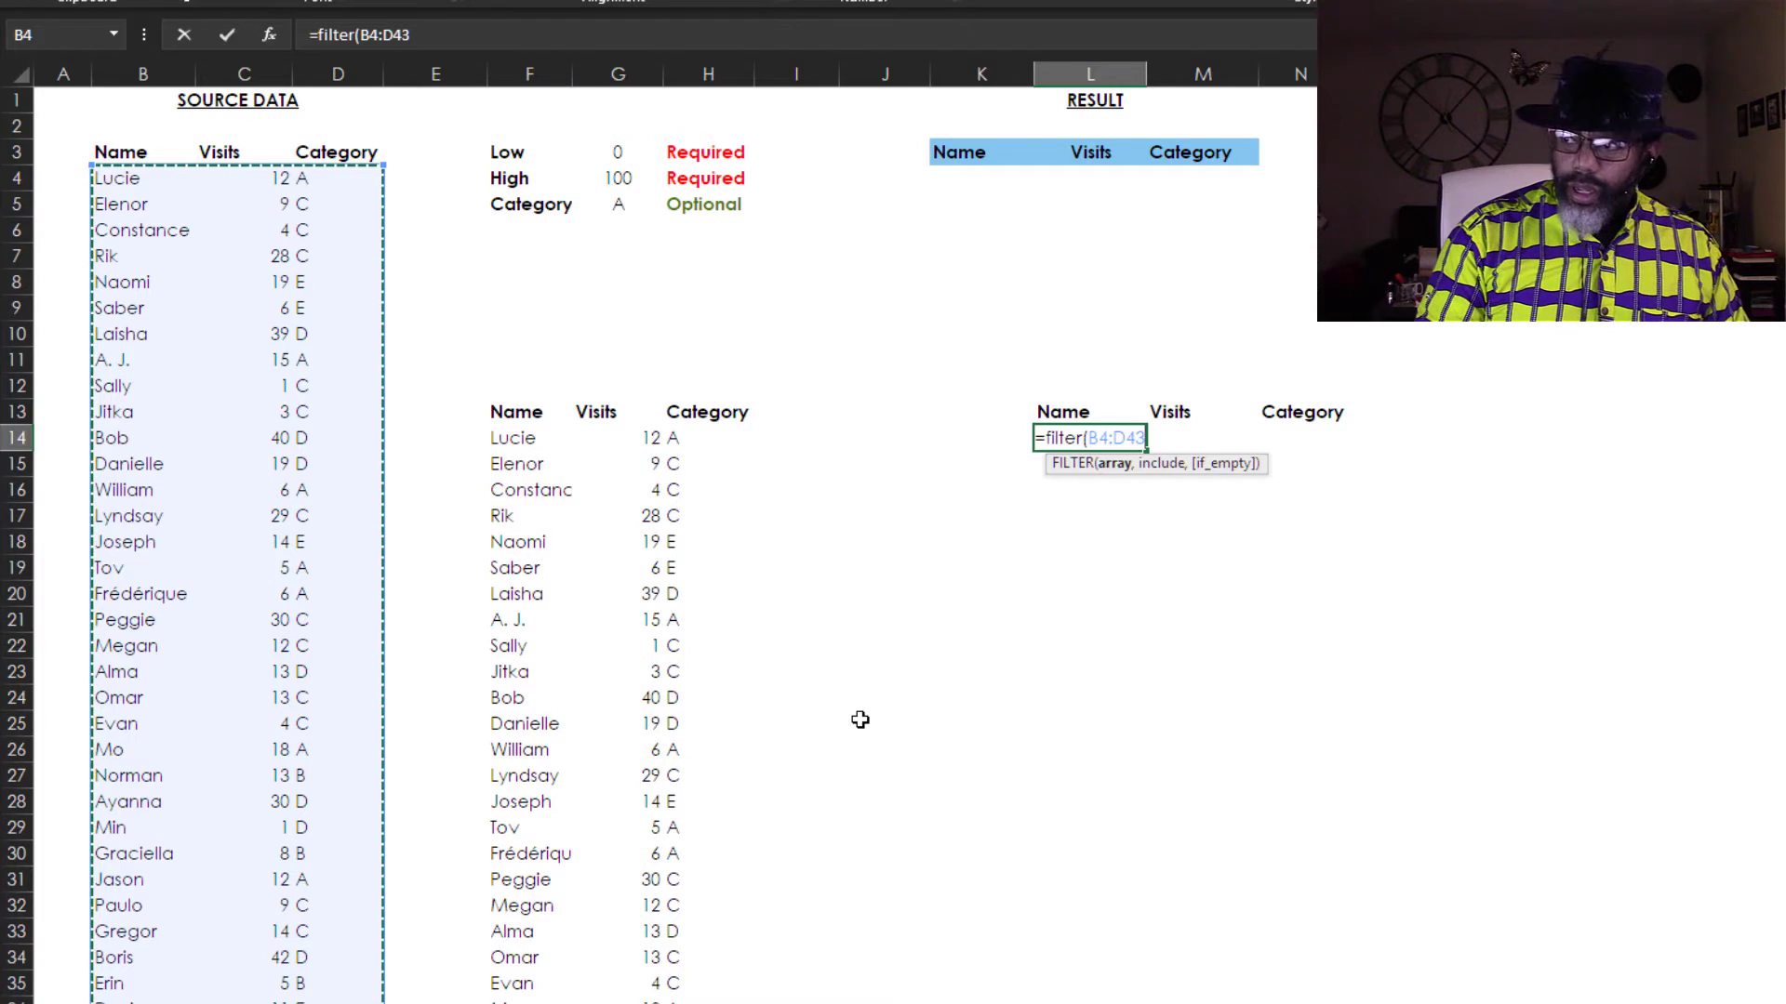
pyautogui.write(',(')
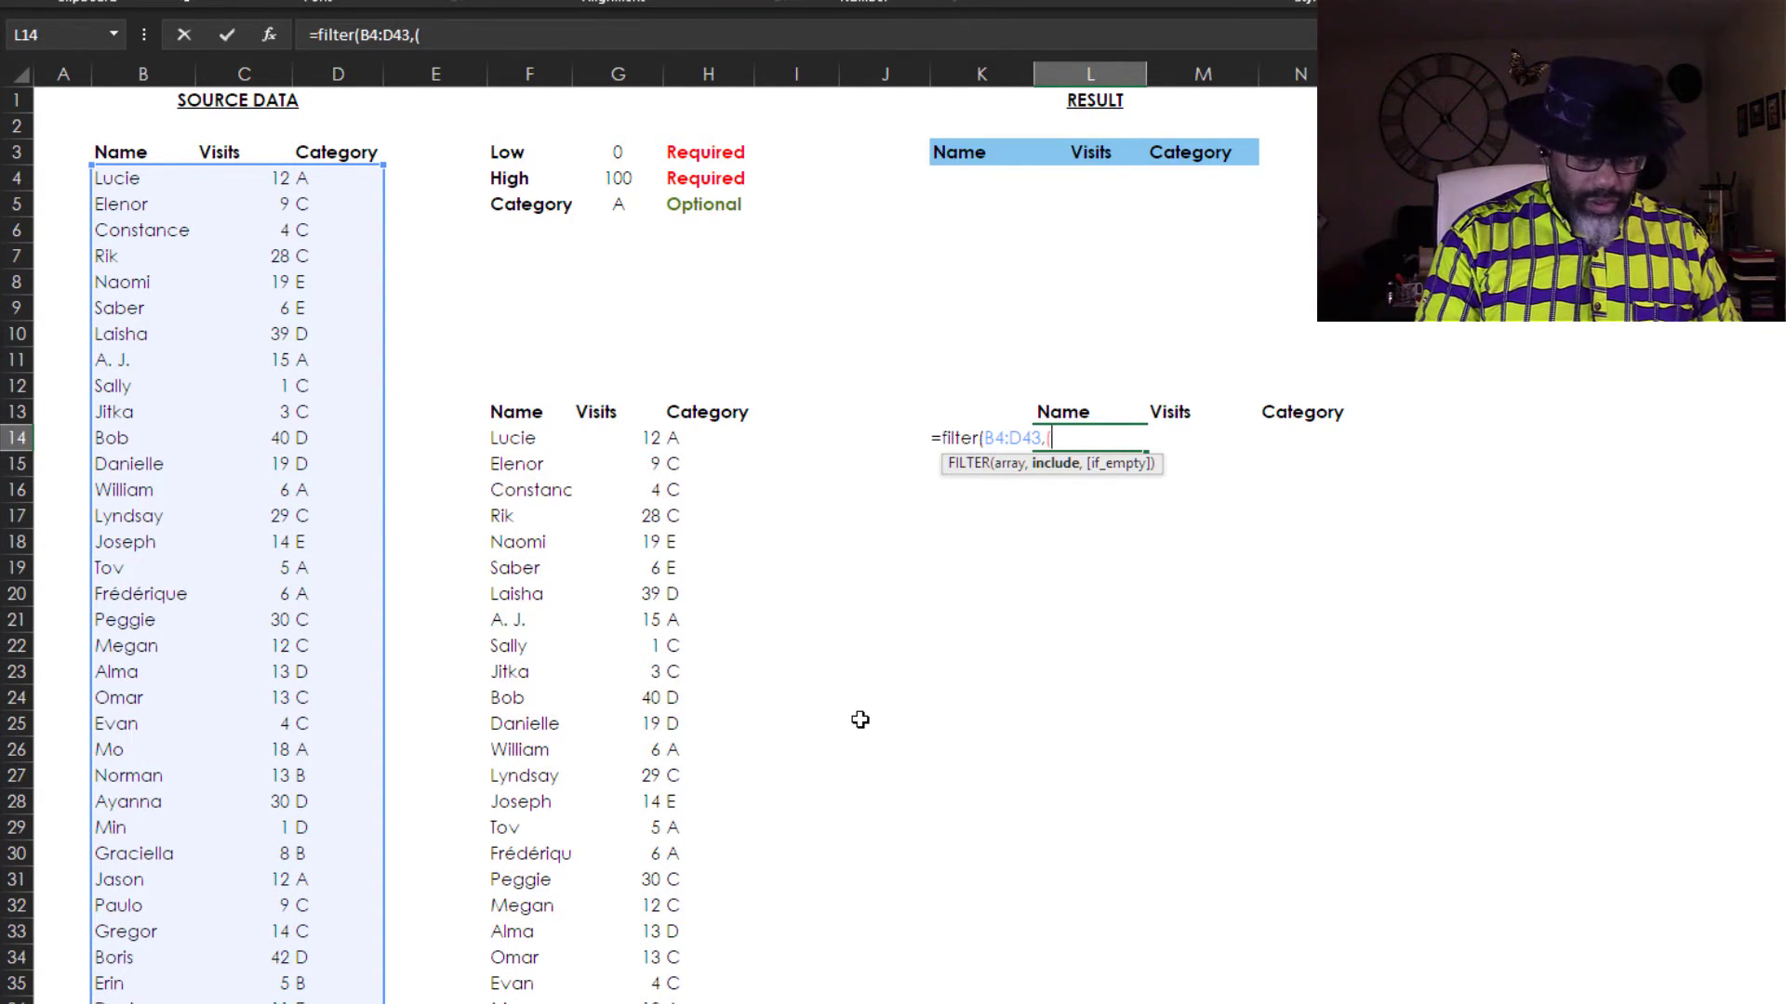
pyautogui.write('c4')
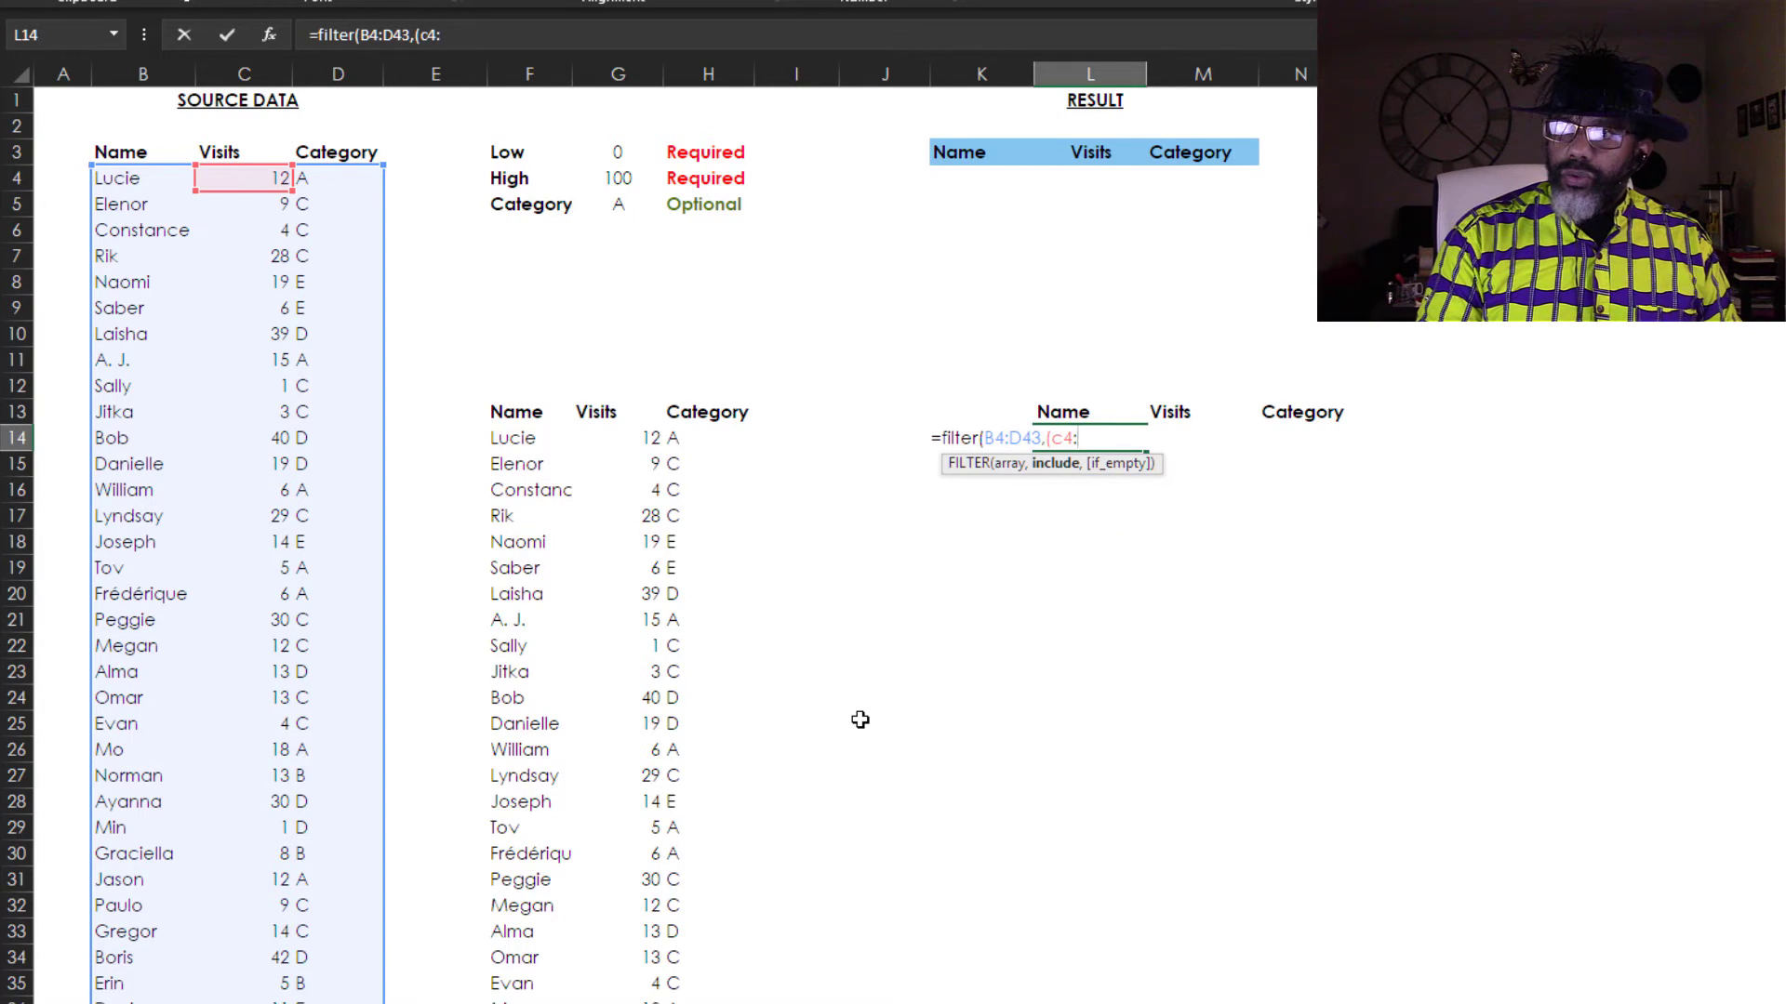
pyautogui.write(':c')
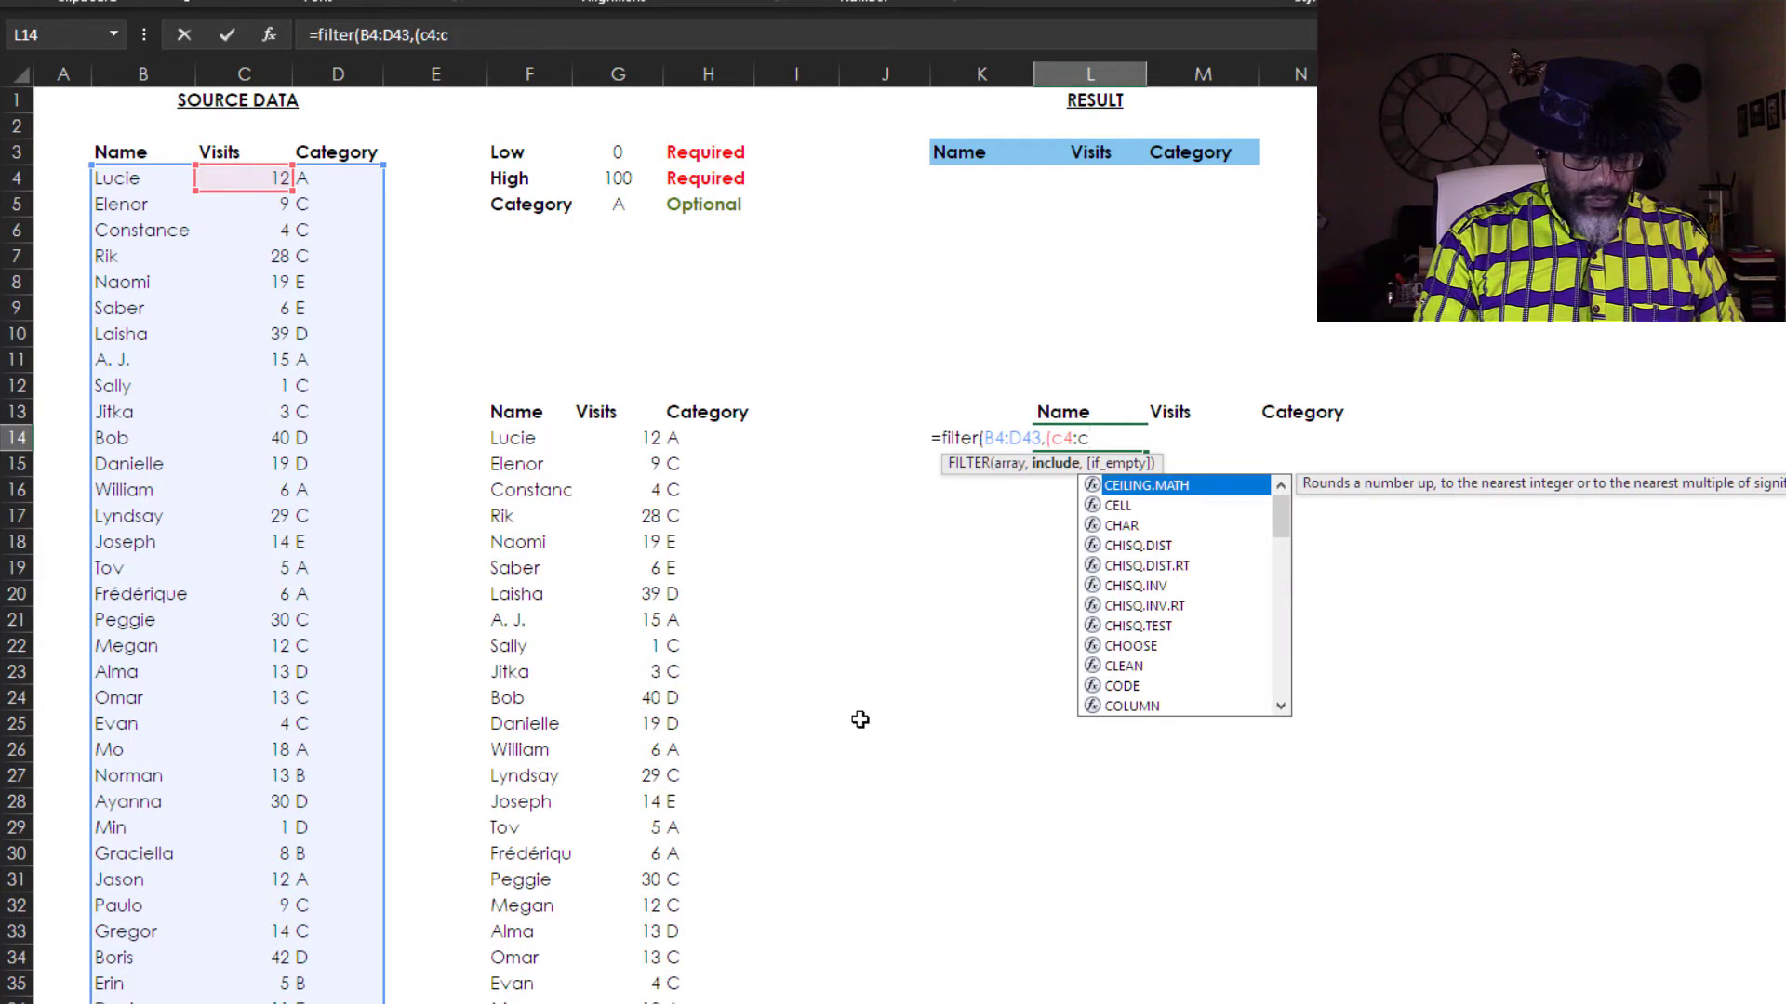
pyautogui.write('43')
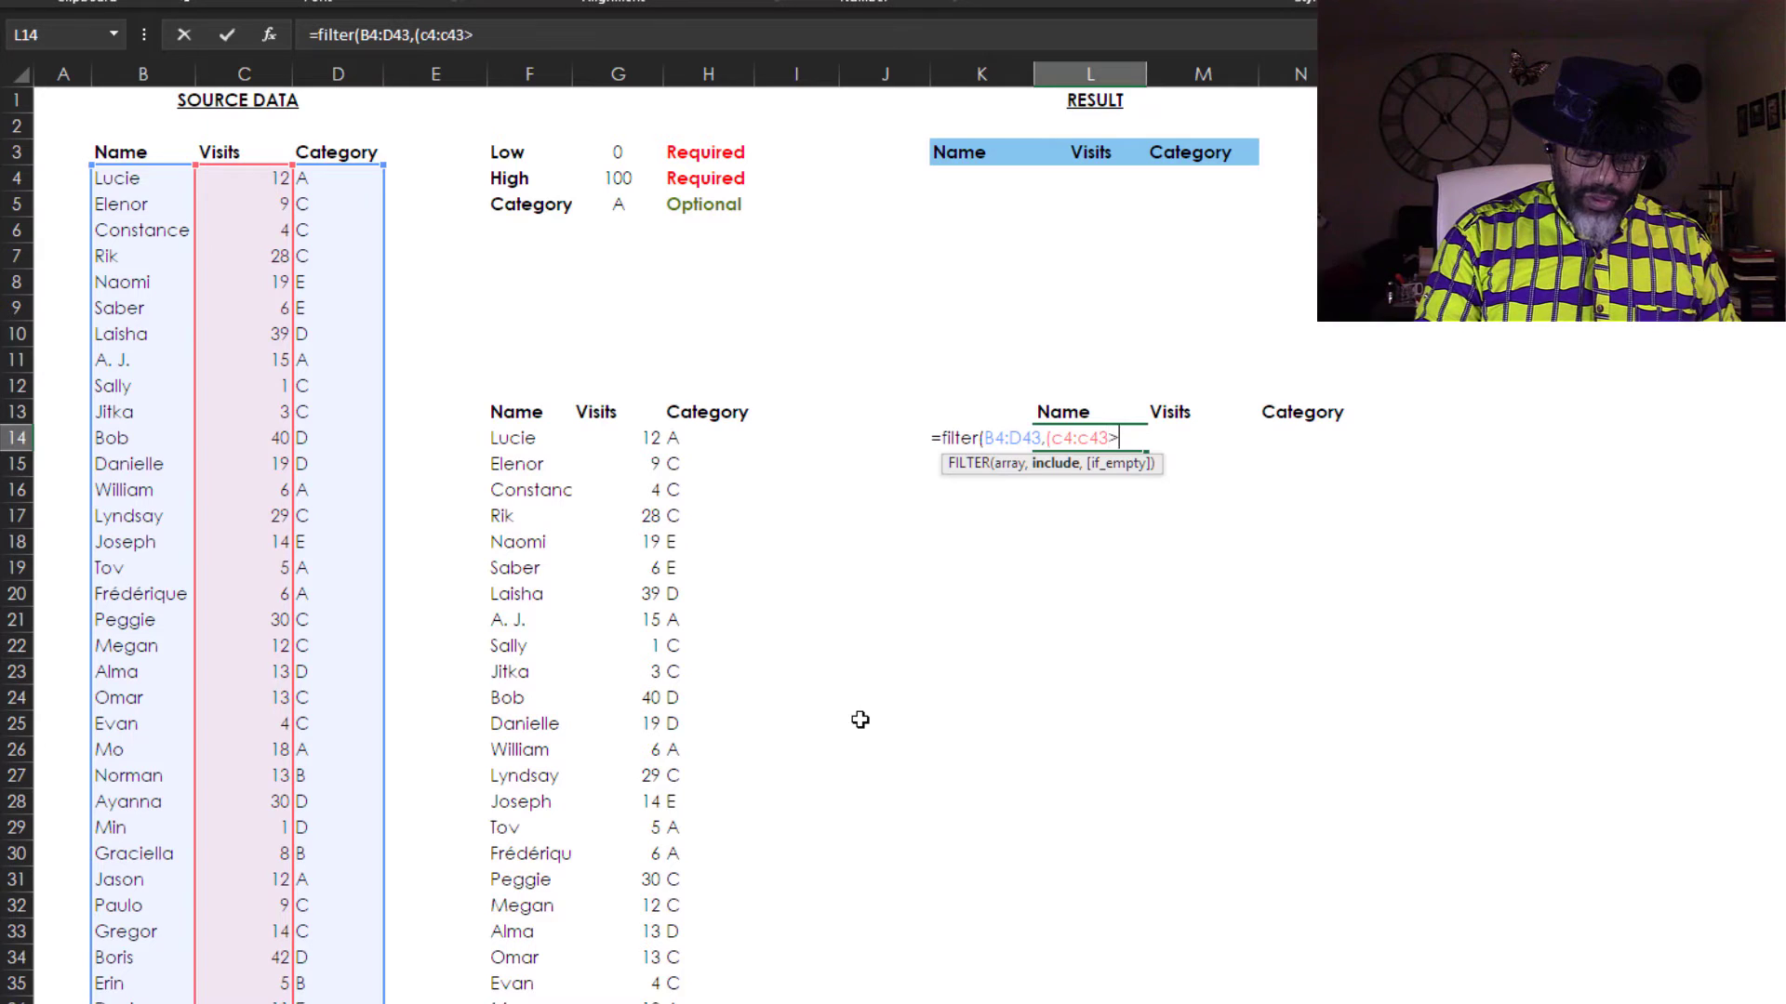
pyautogui.write('>=')
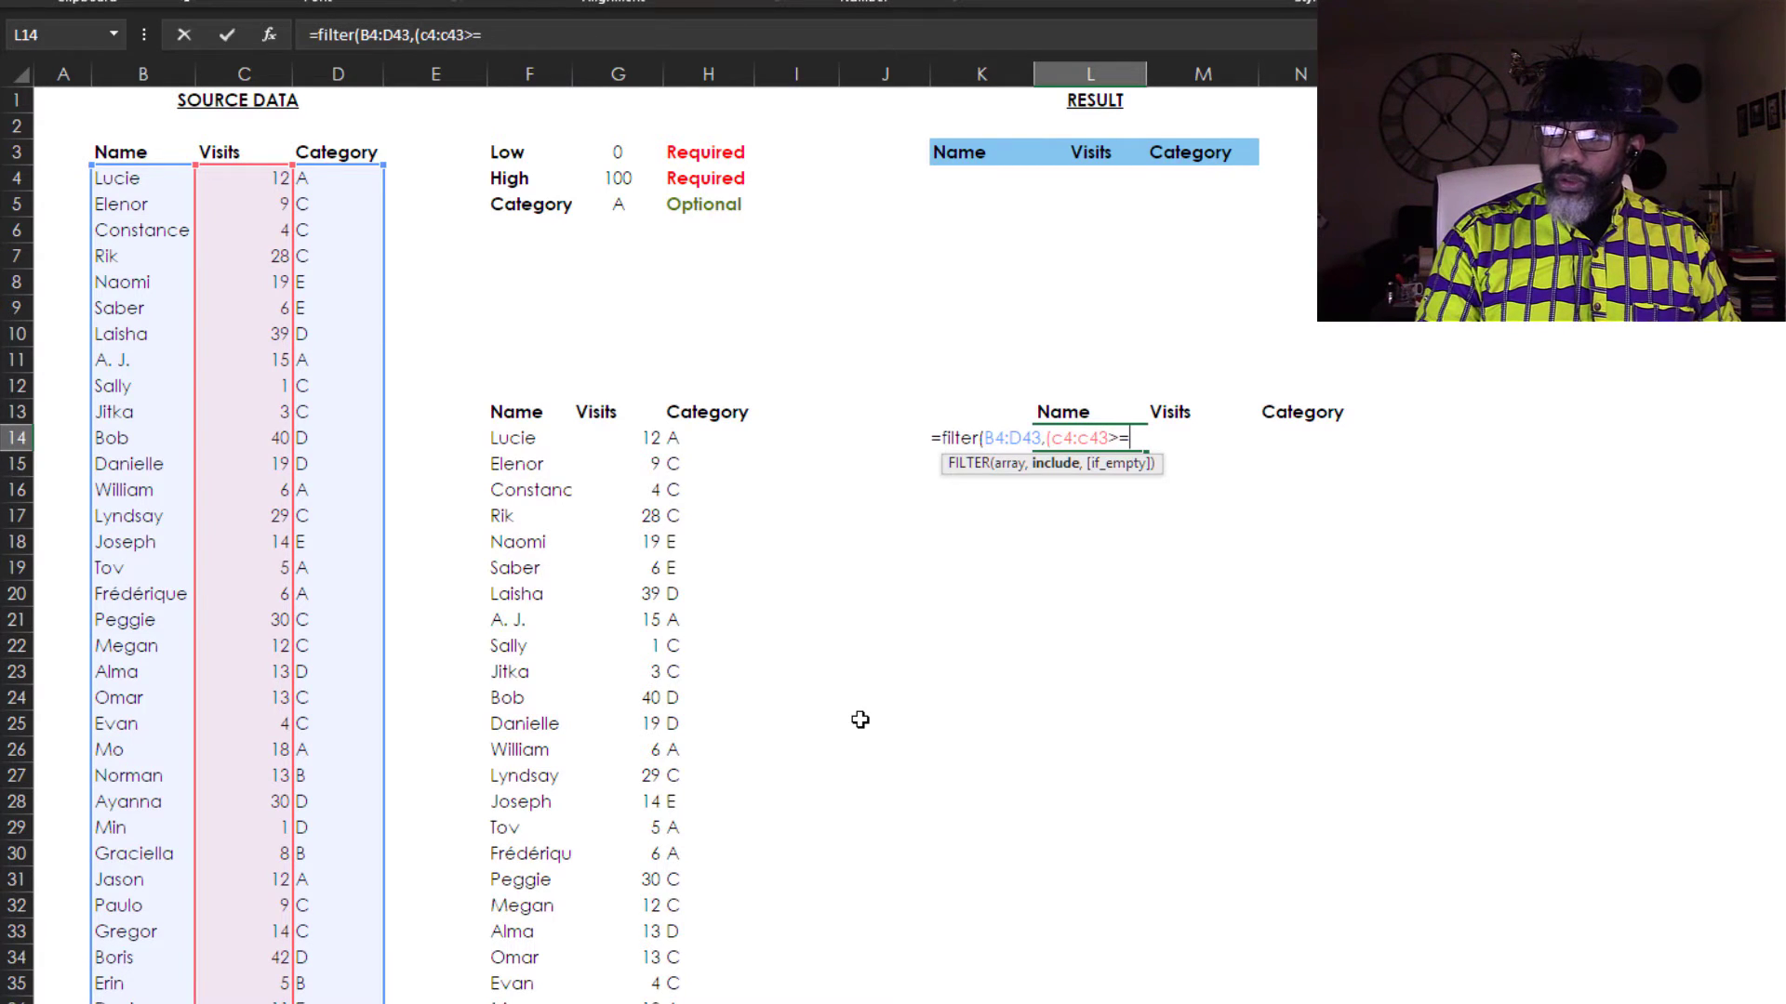
pyautogui.click(605, 149)
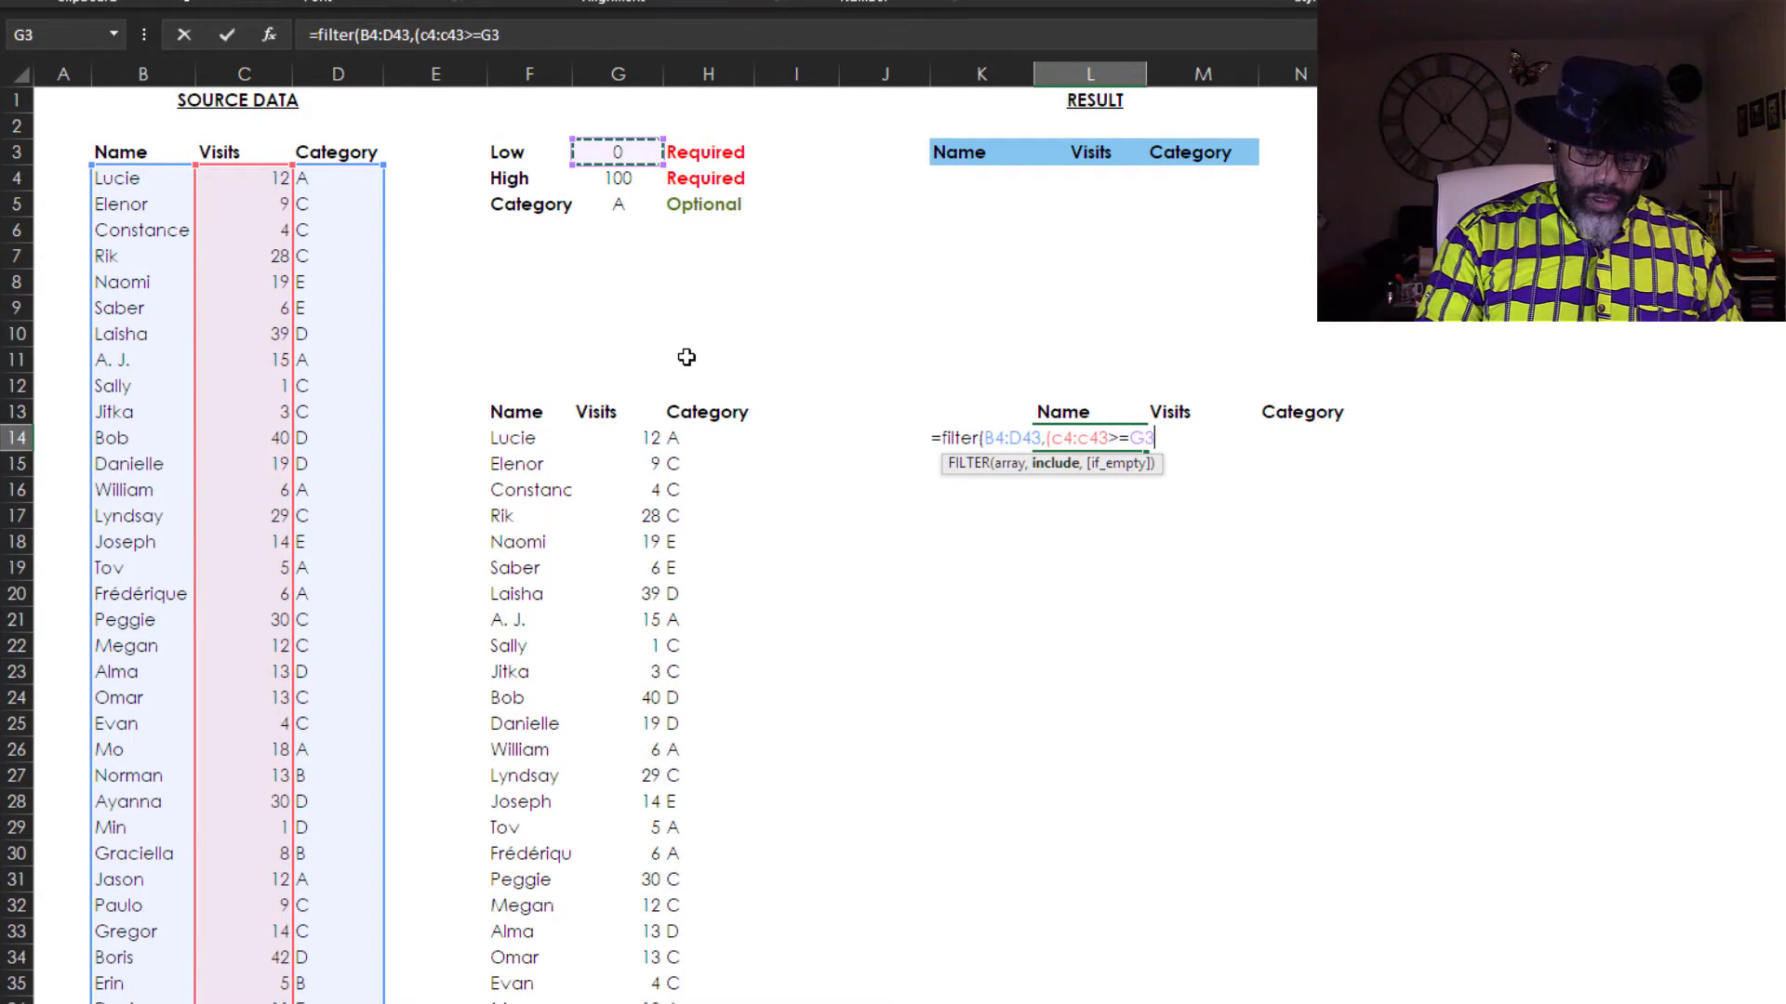
pyautogui.write(')')
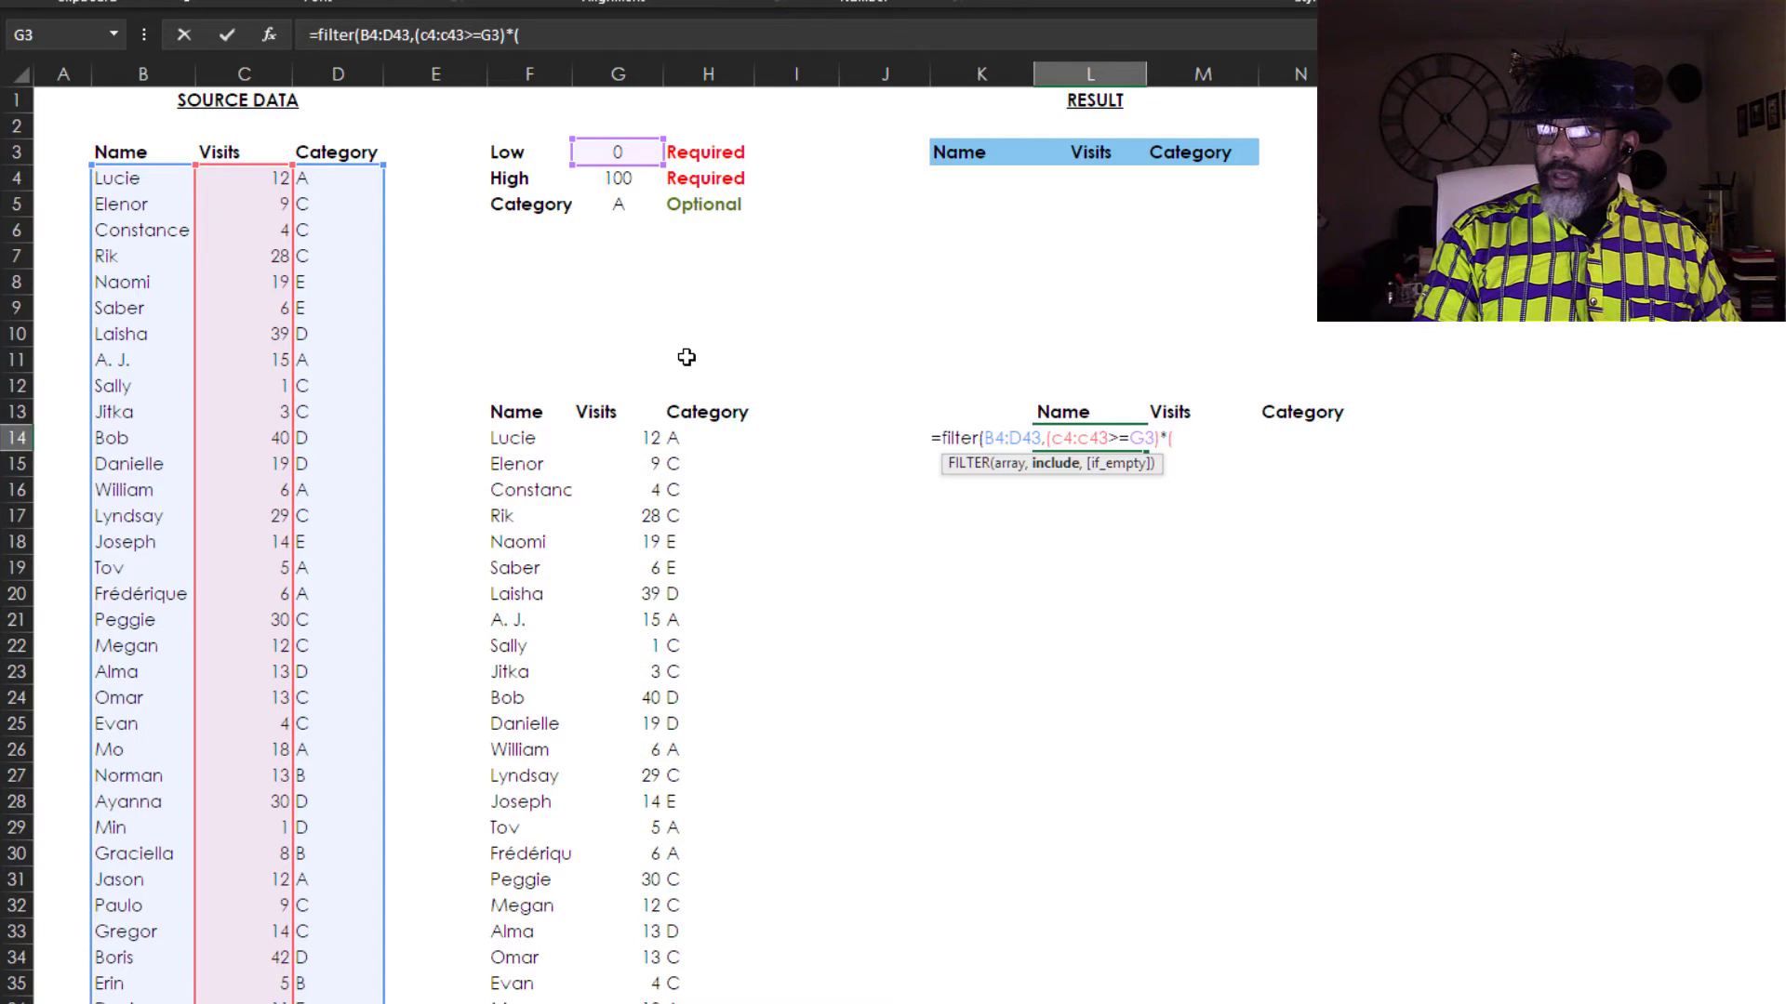
# Add the visits-at-most-G4 and category-equals-G5 conditions, with a "NODOBY!" fallback.
pyautogui.write('*(')
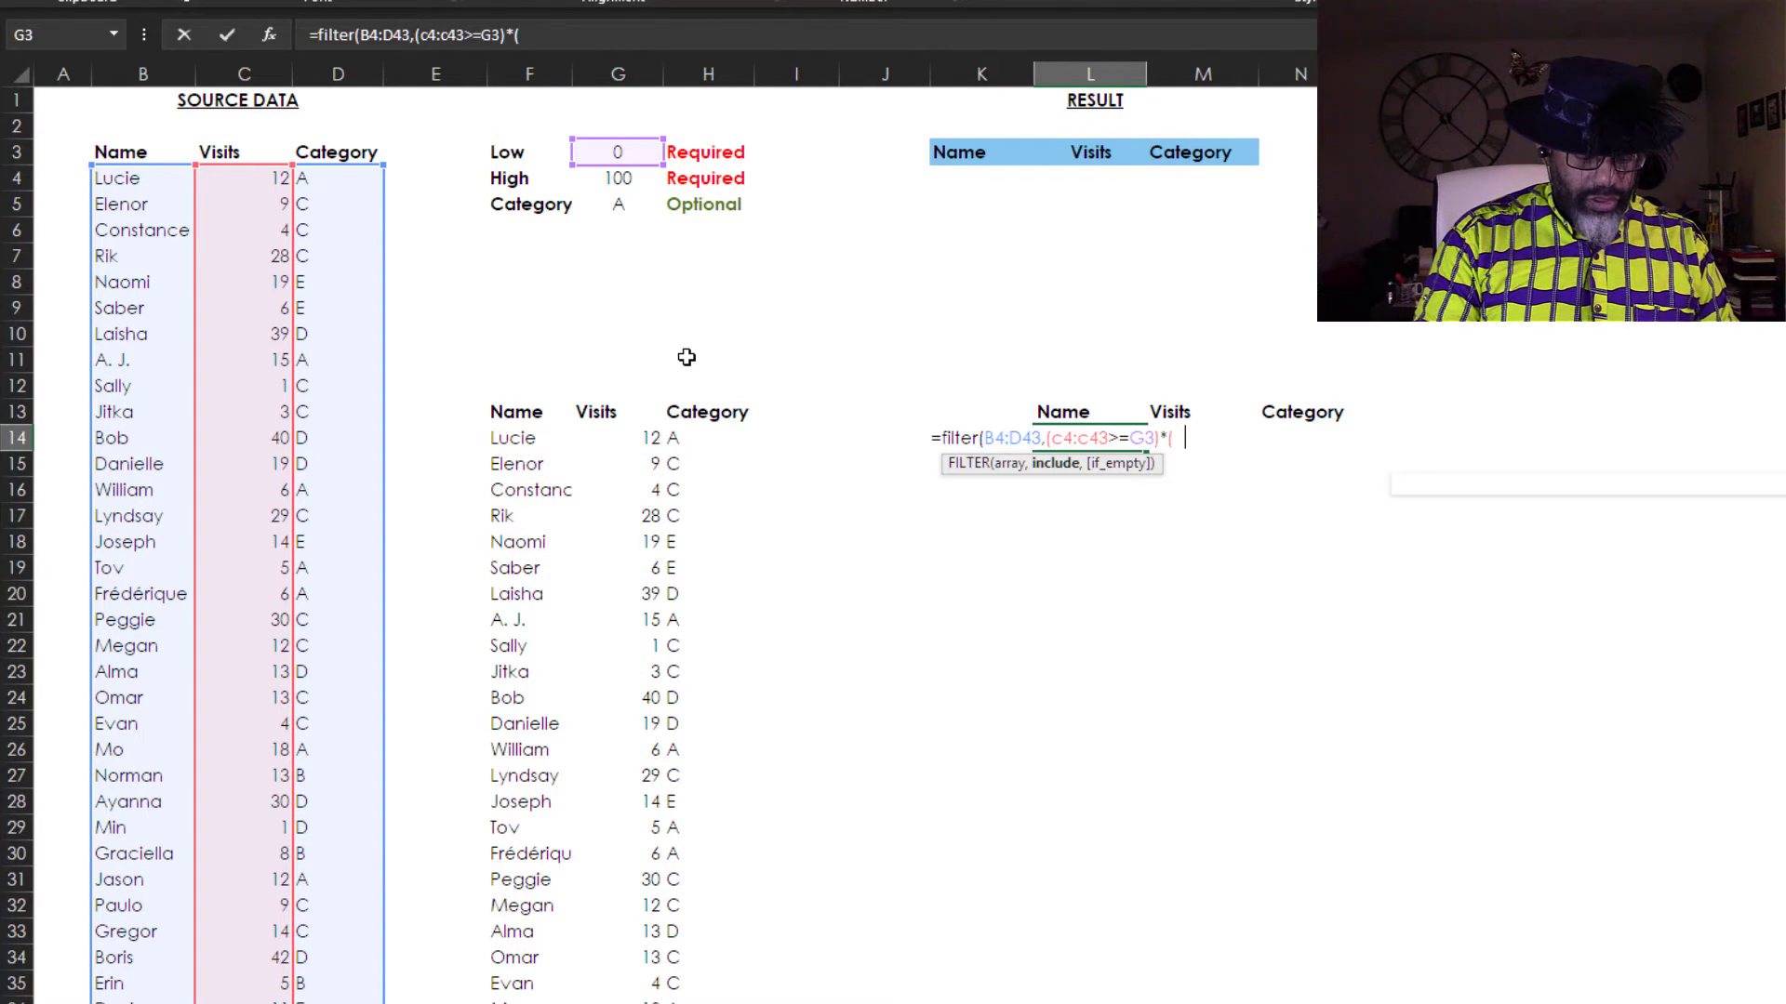
pyautogui.write('c4:')
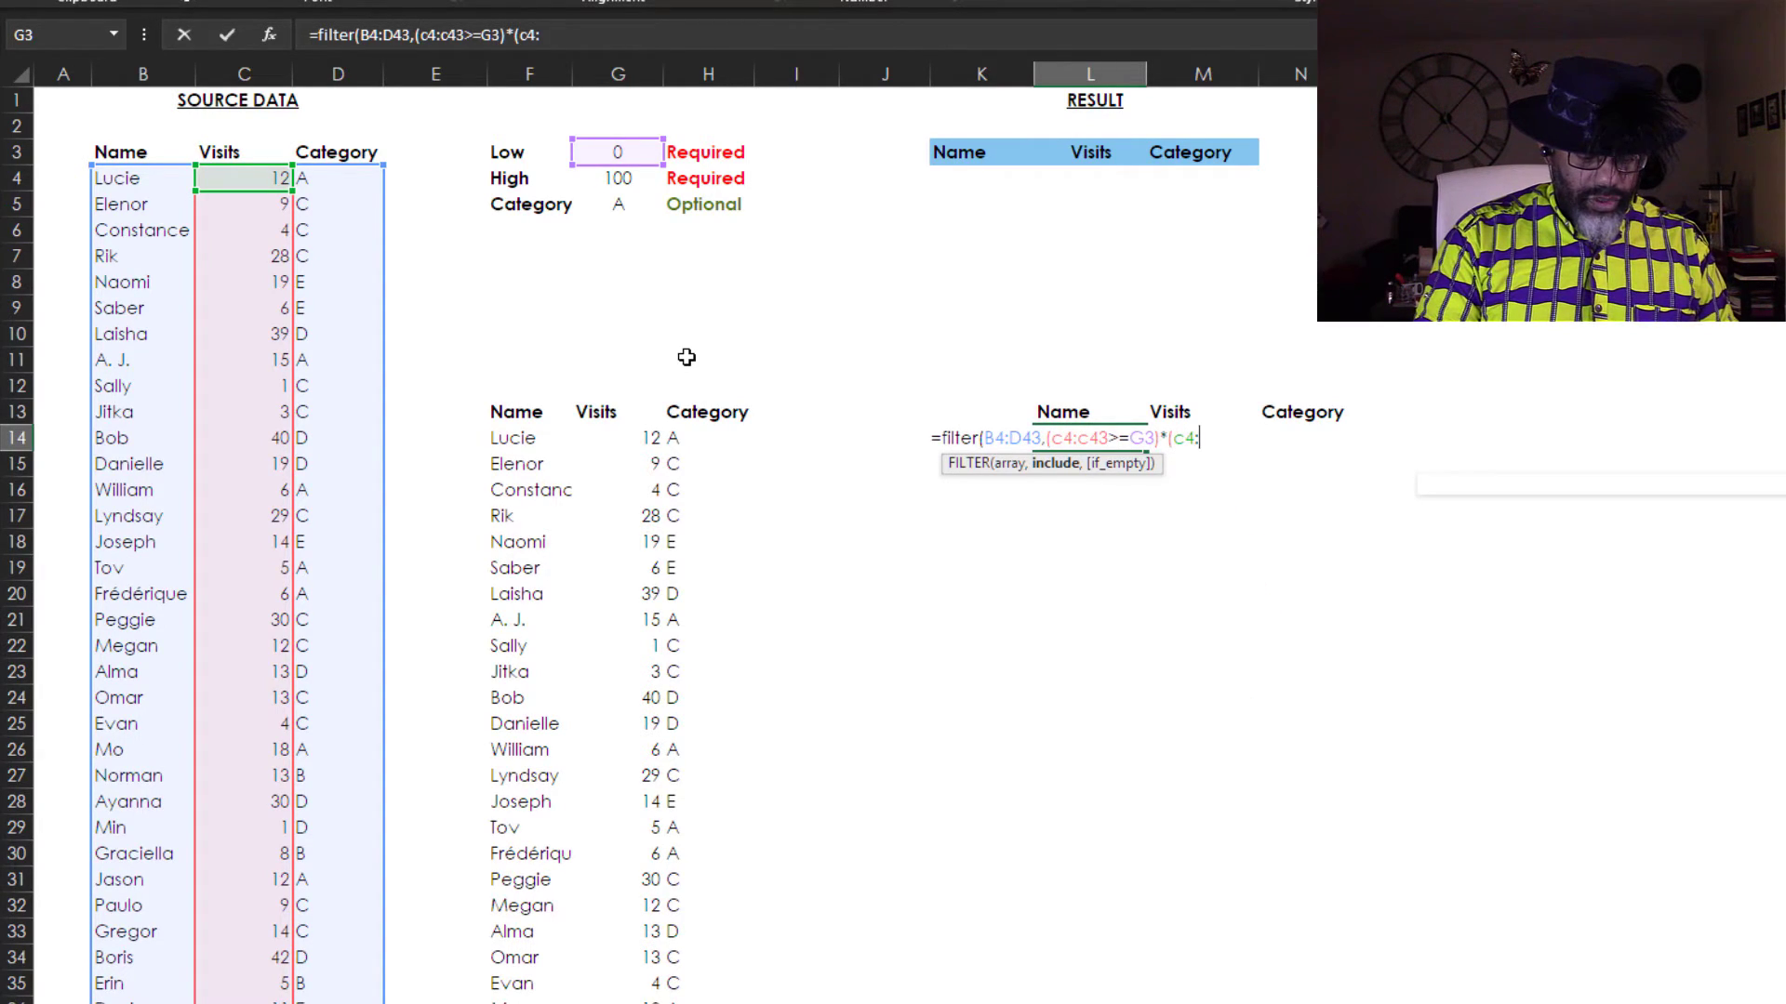
pyautogui.write('c43')
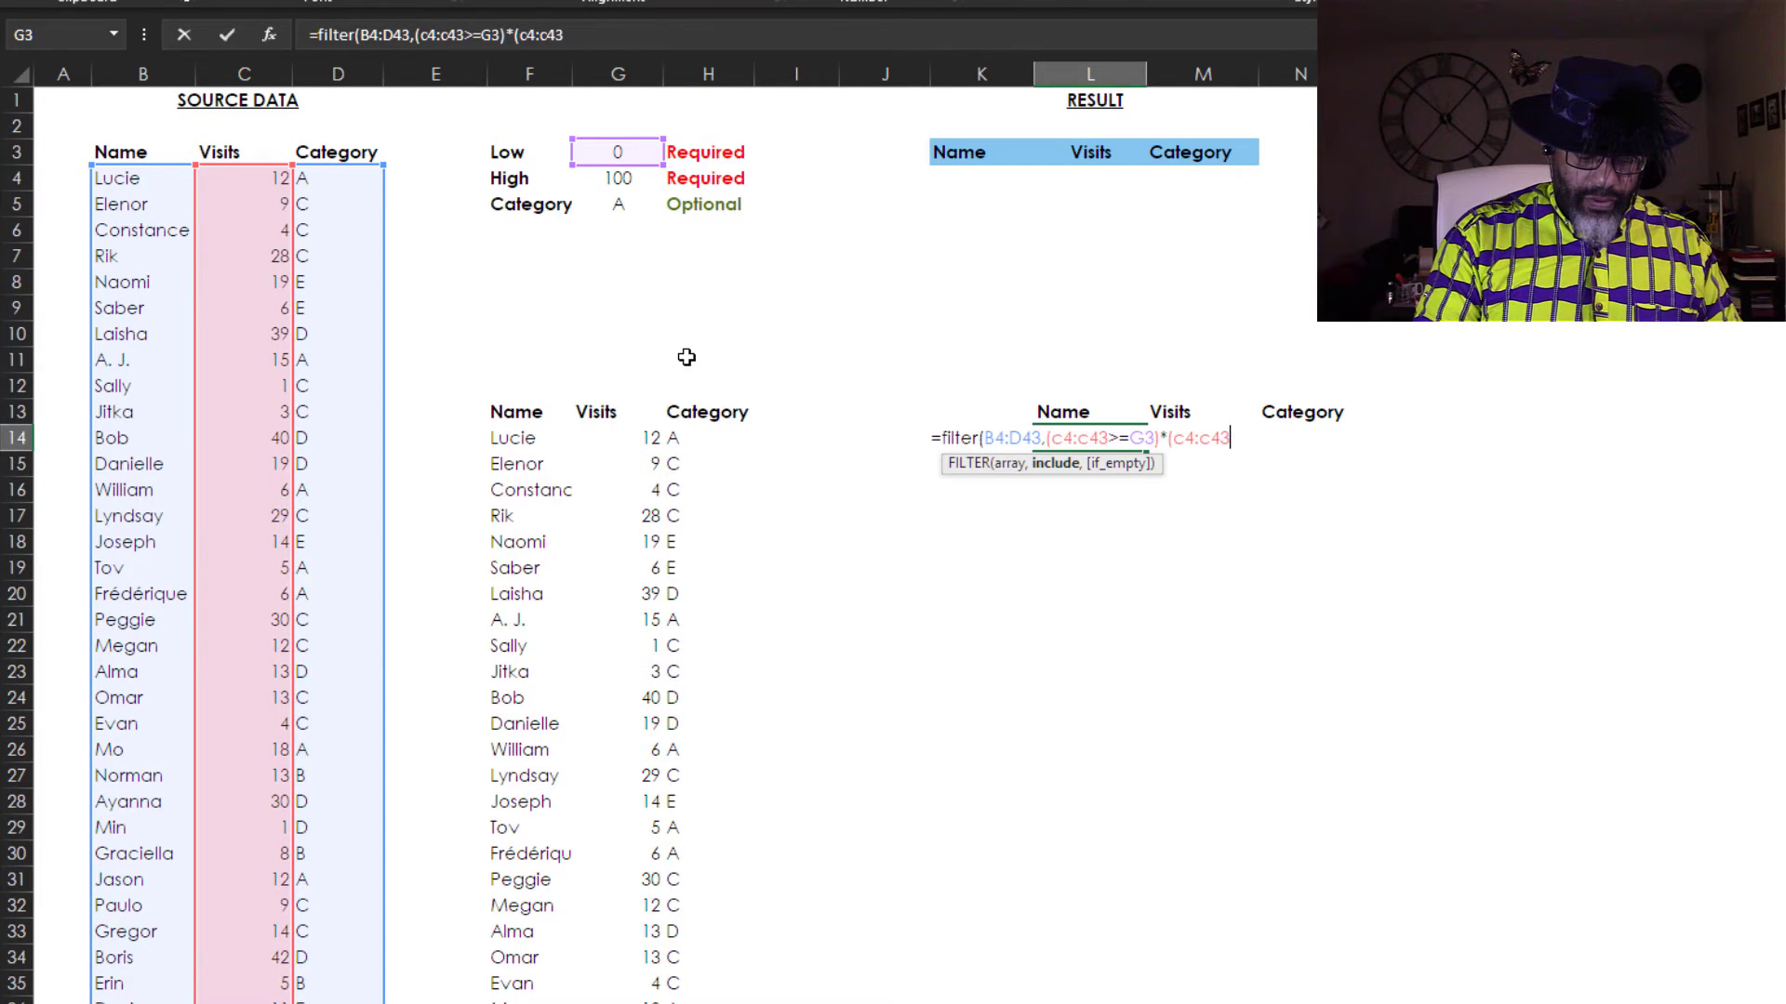
pyautogui.write('<=')
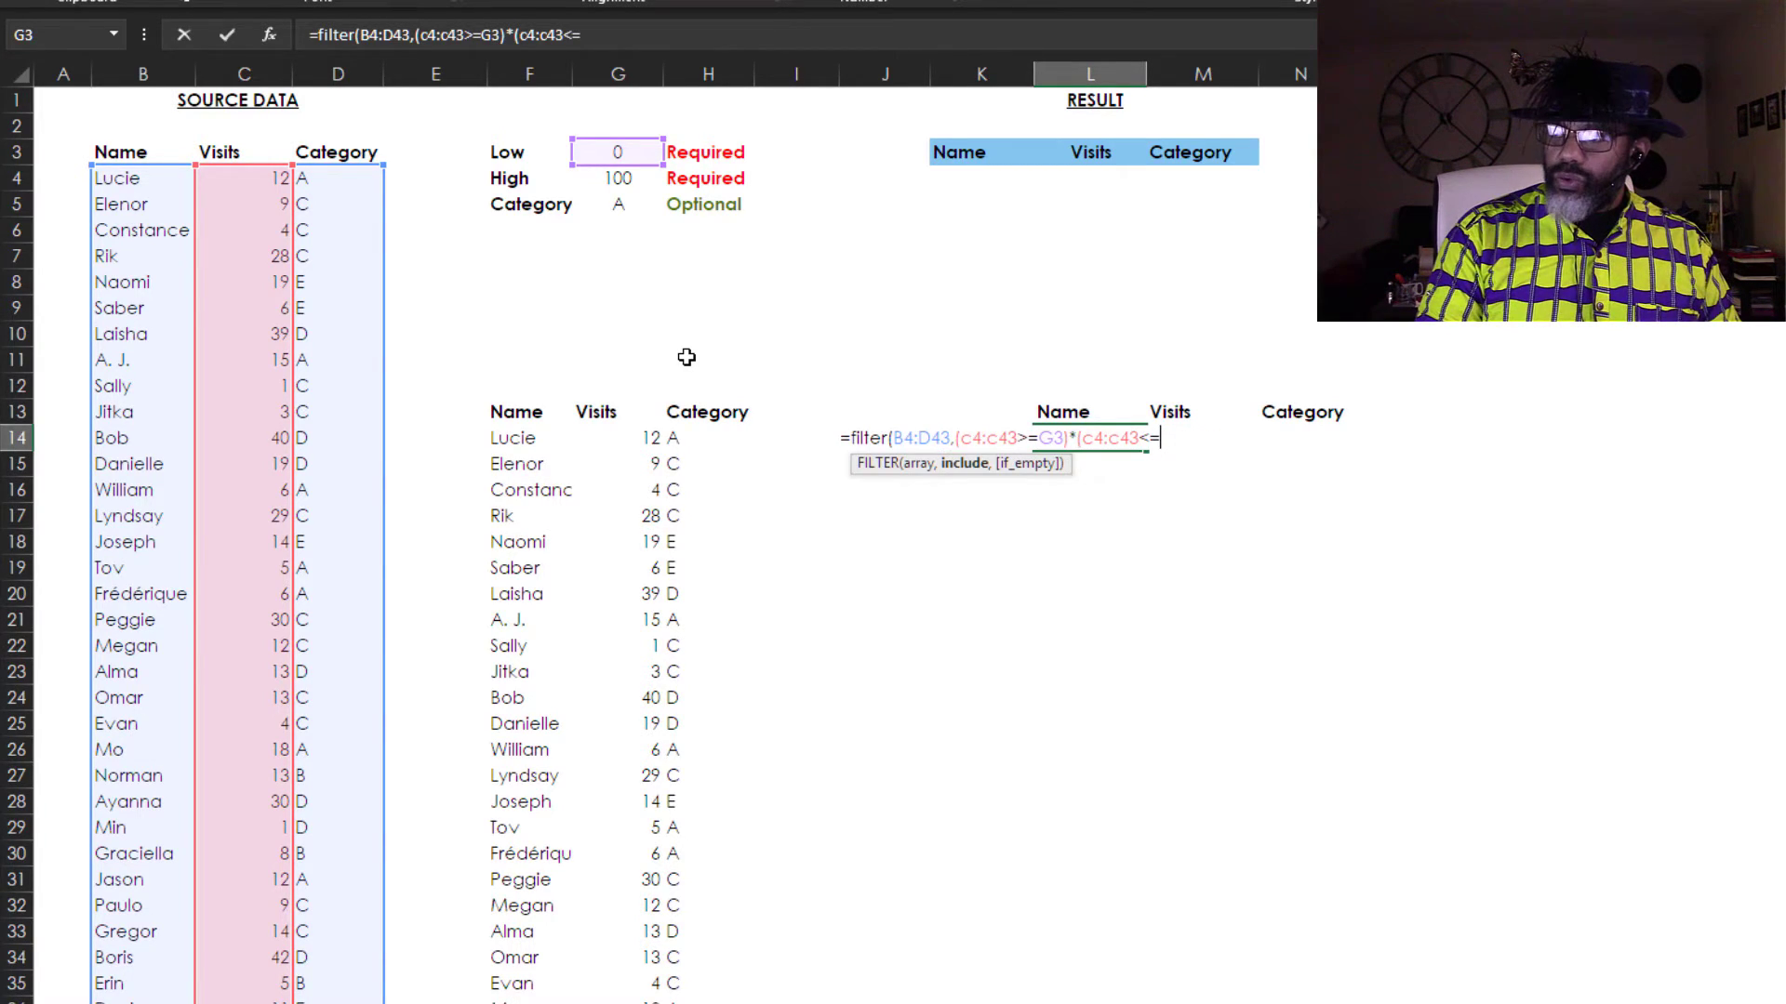
pyautogui.click(612, 179)
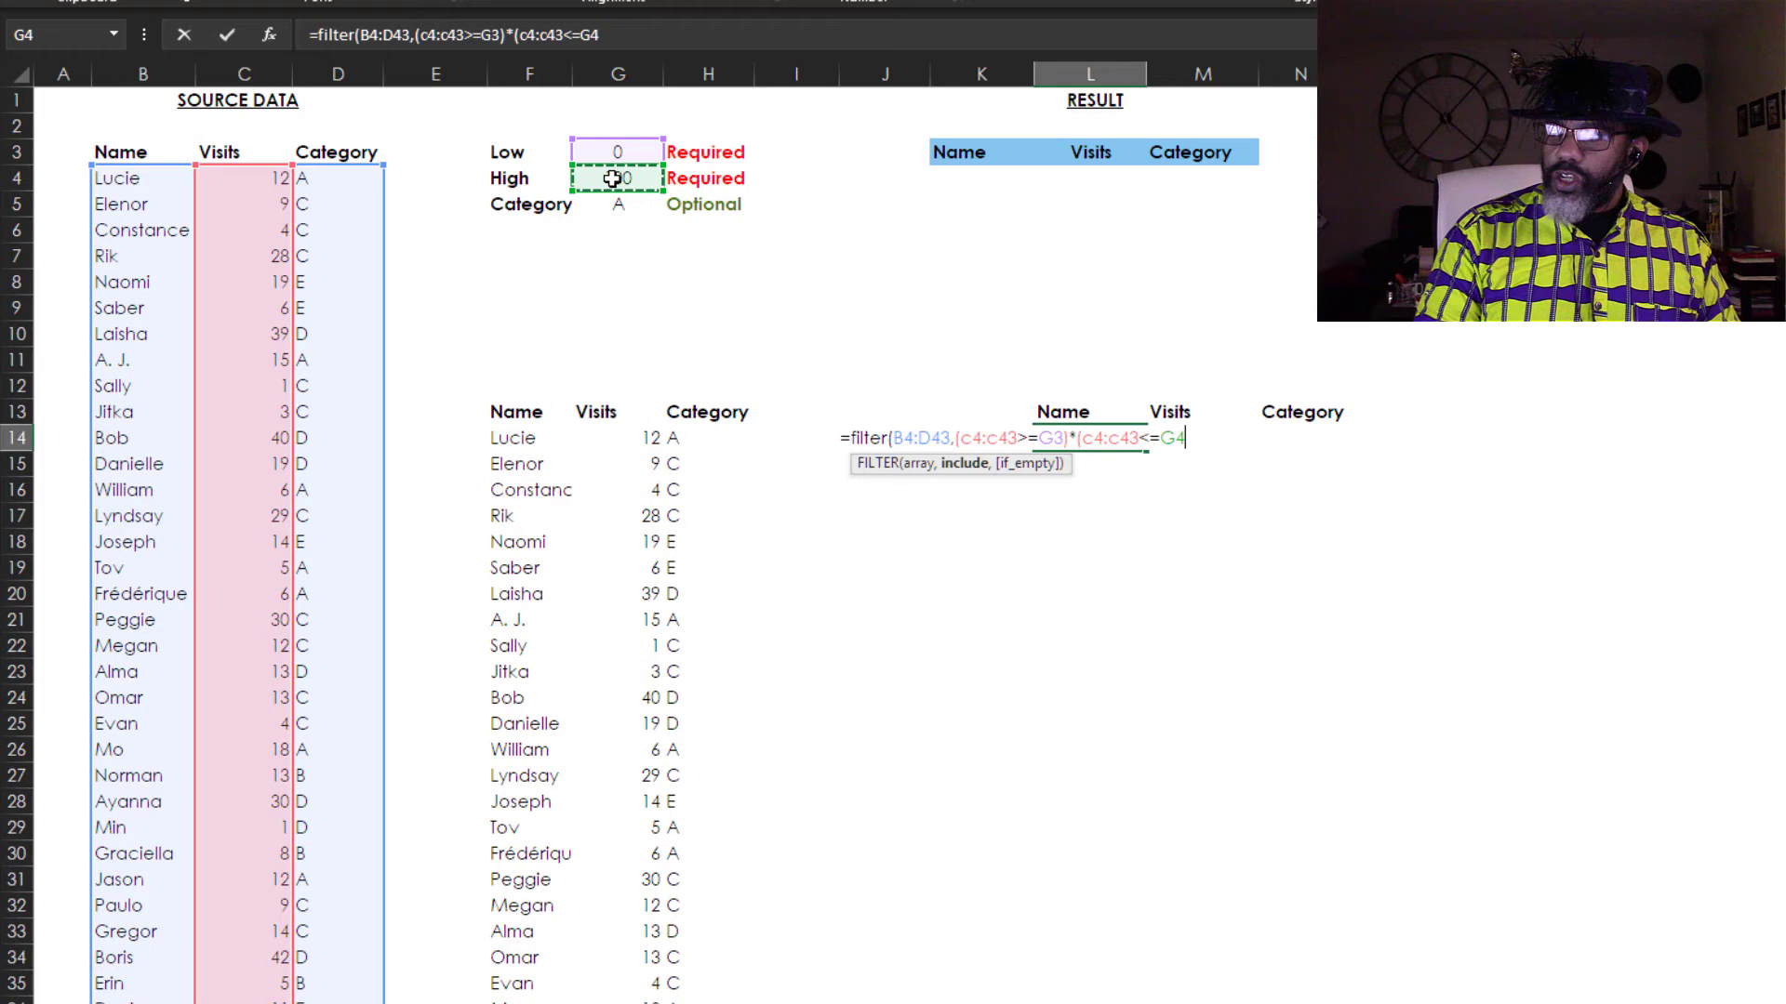
pyautogui.write(')*(')
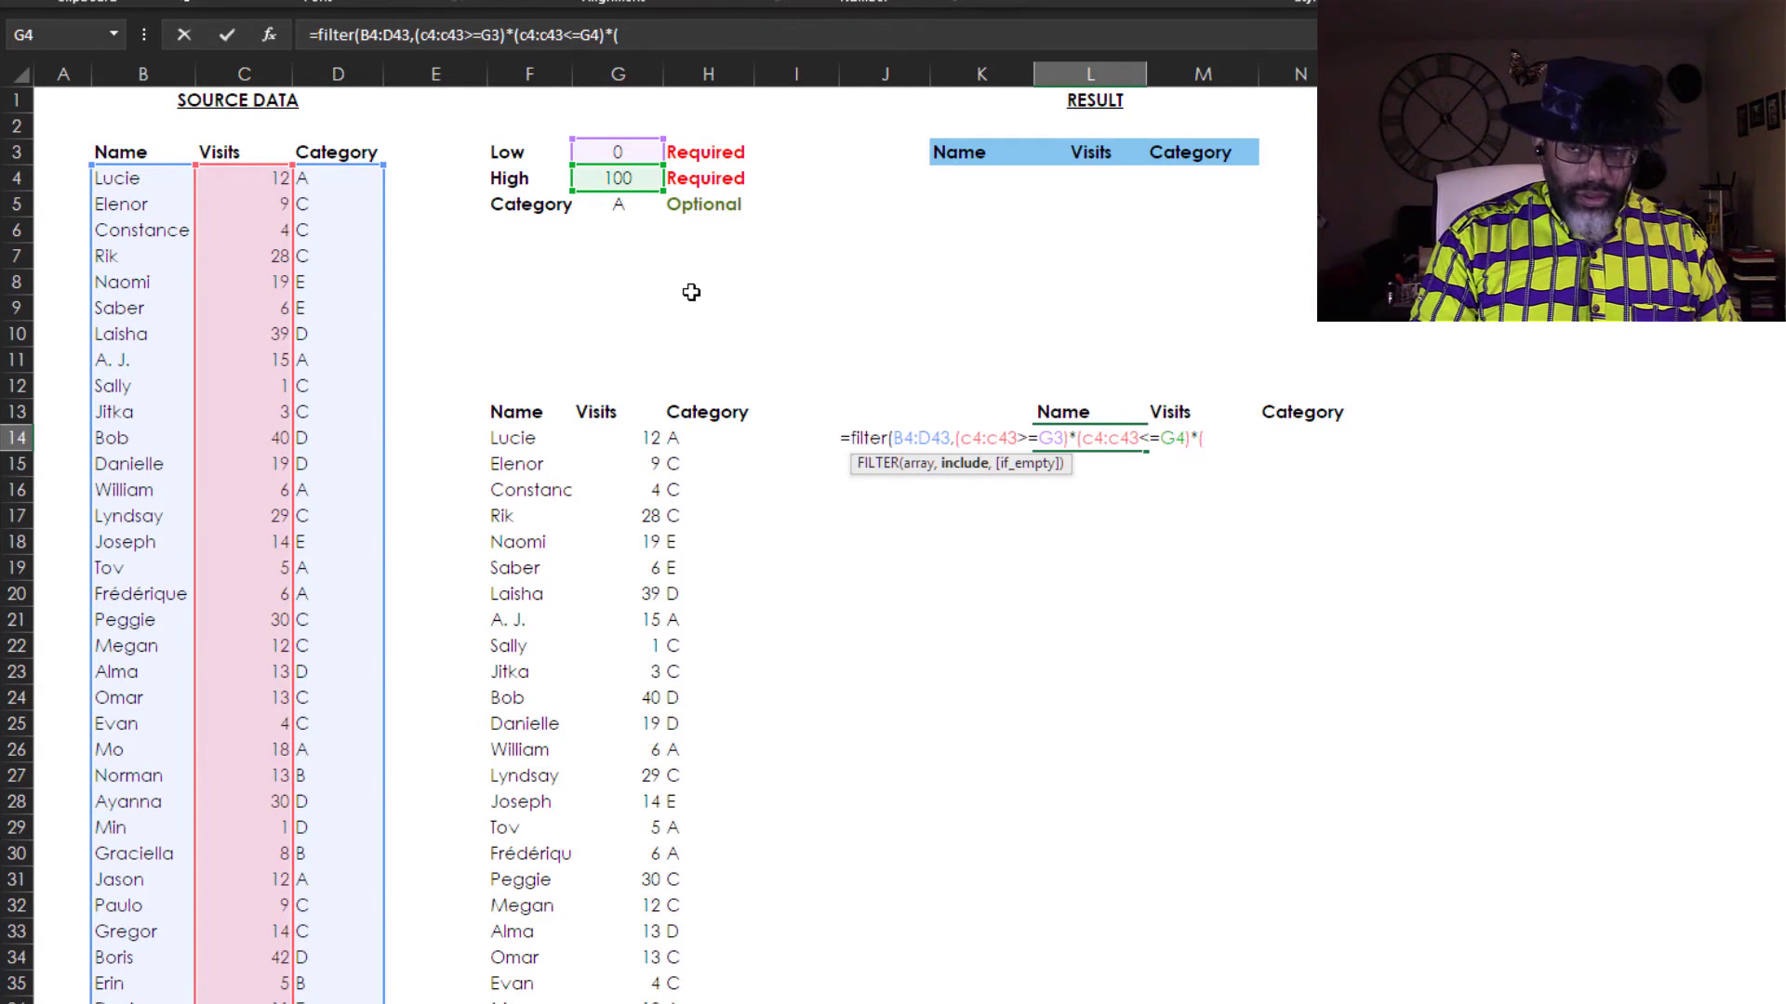
pyautogui.write('d4')
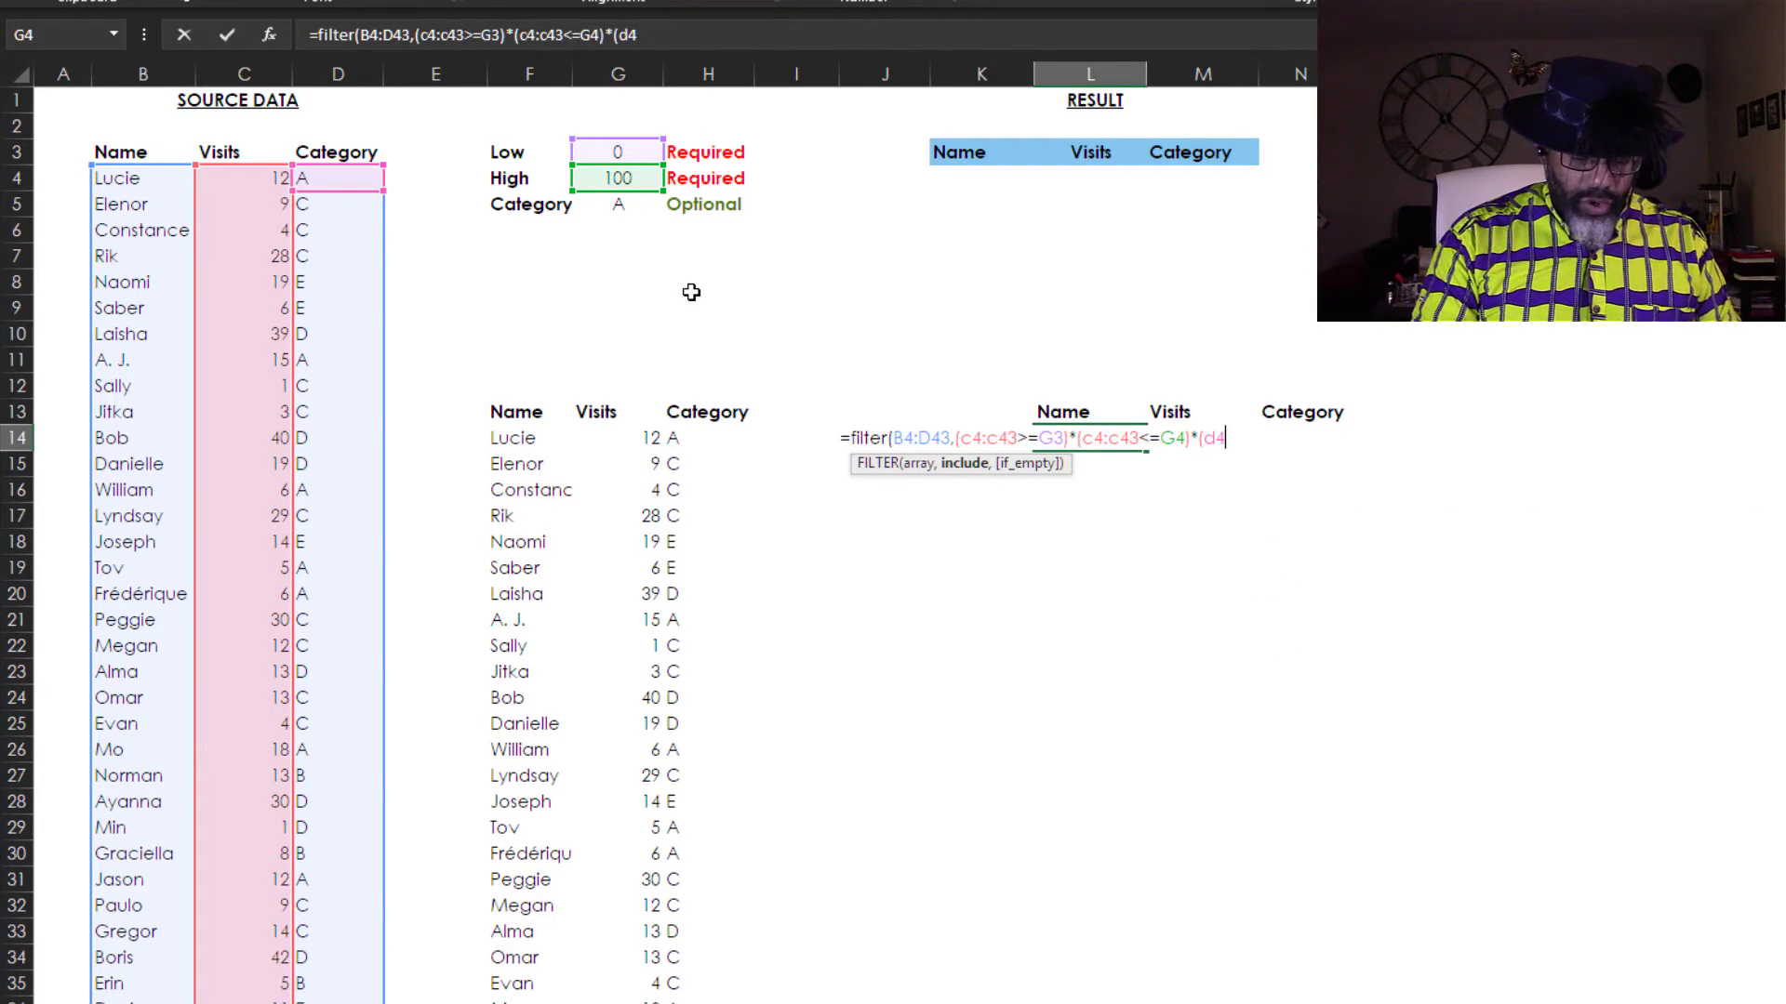
pyautogui.write(':d')
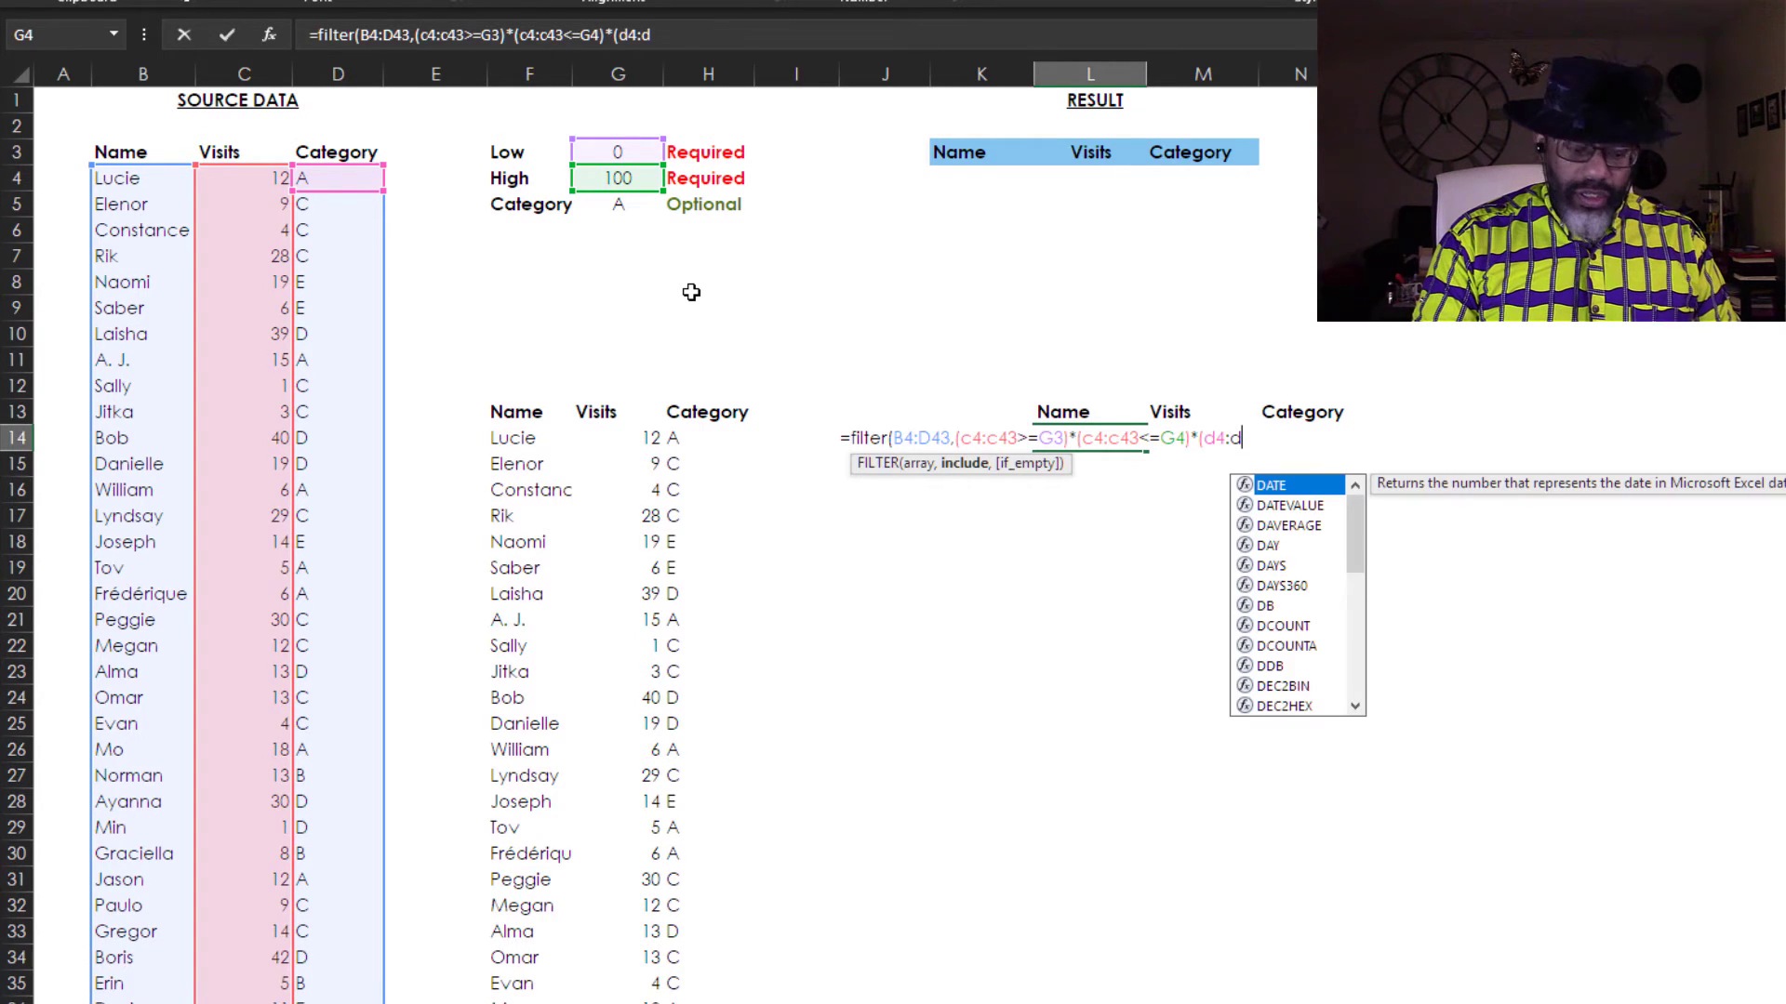
pyautogui.write('43=')
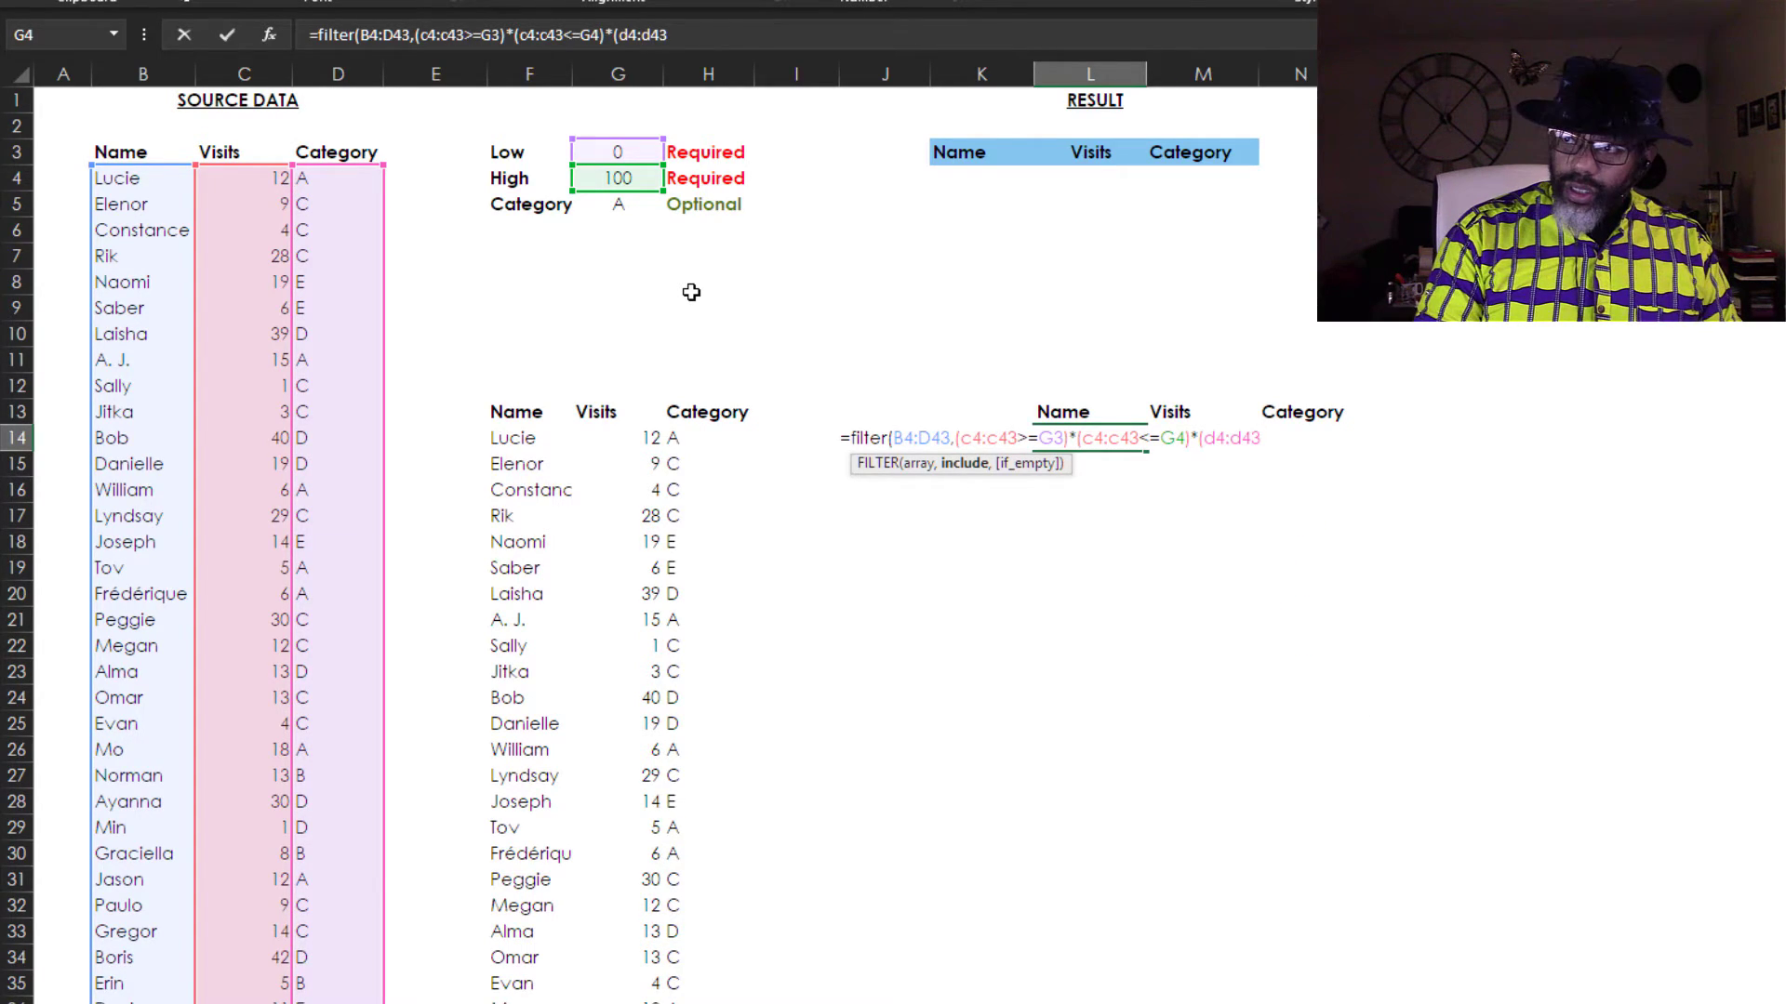
pyautogui.click(616, 205)
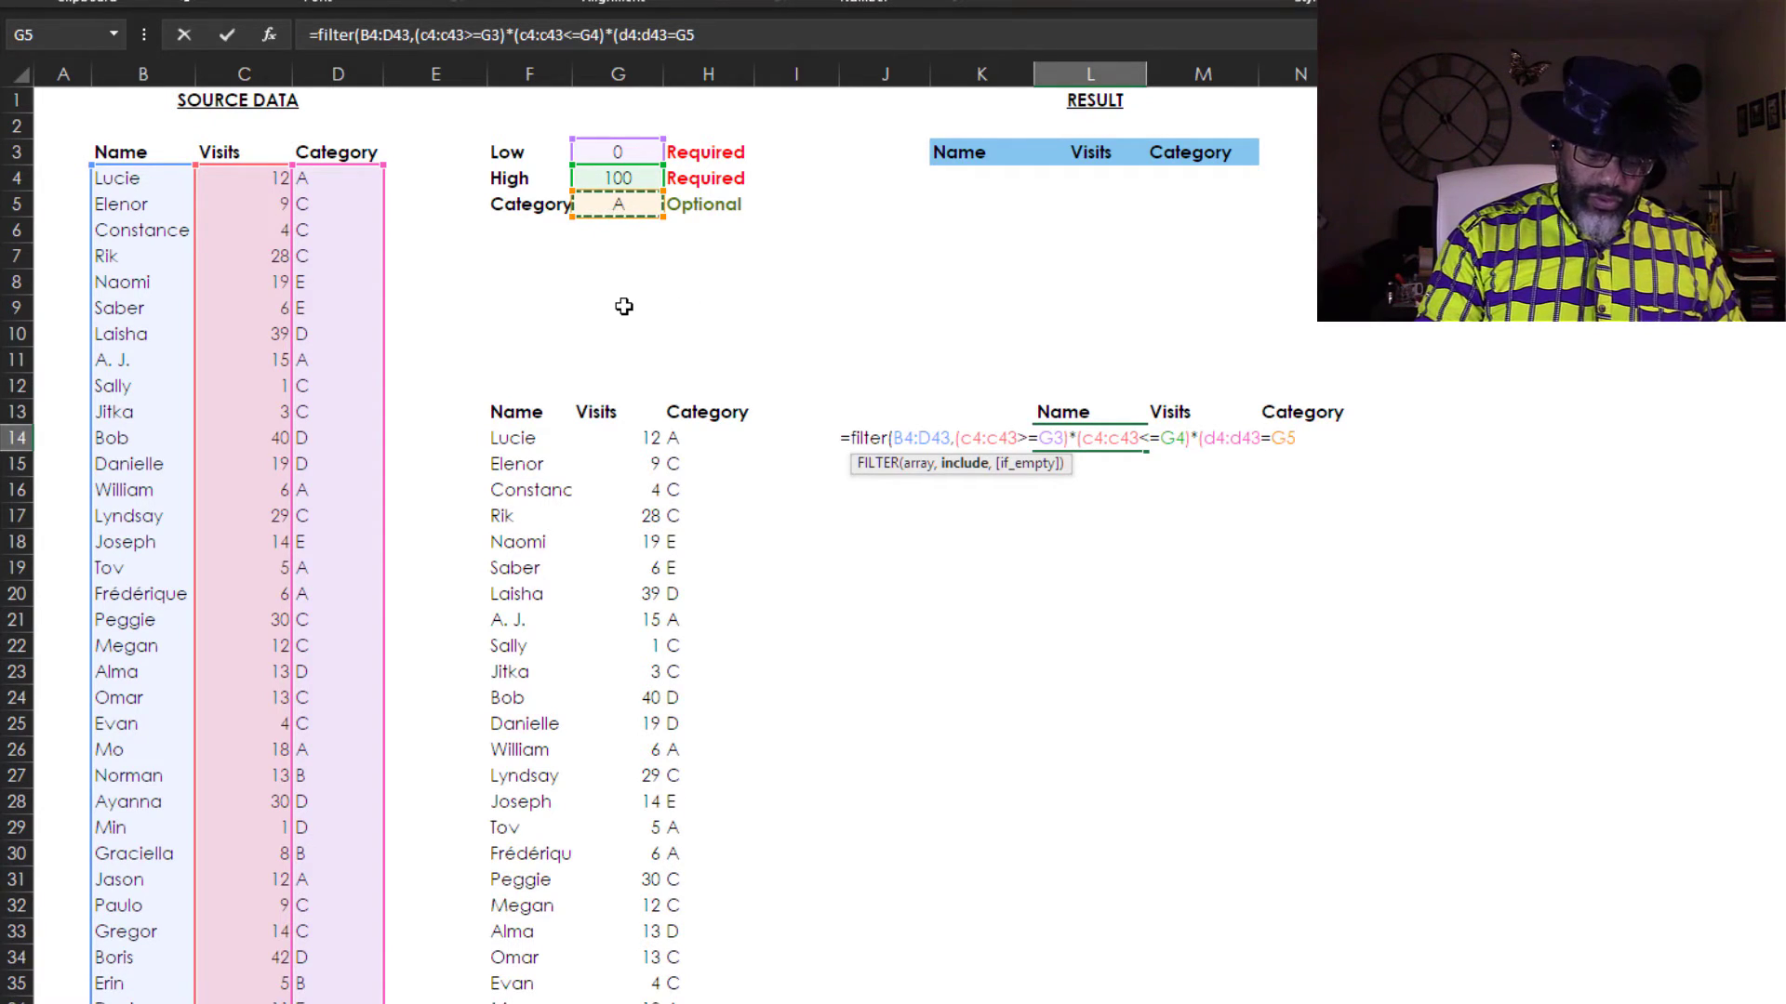
pyautogui.write(')')
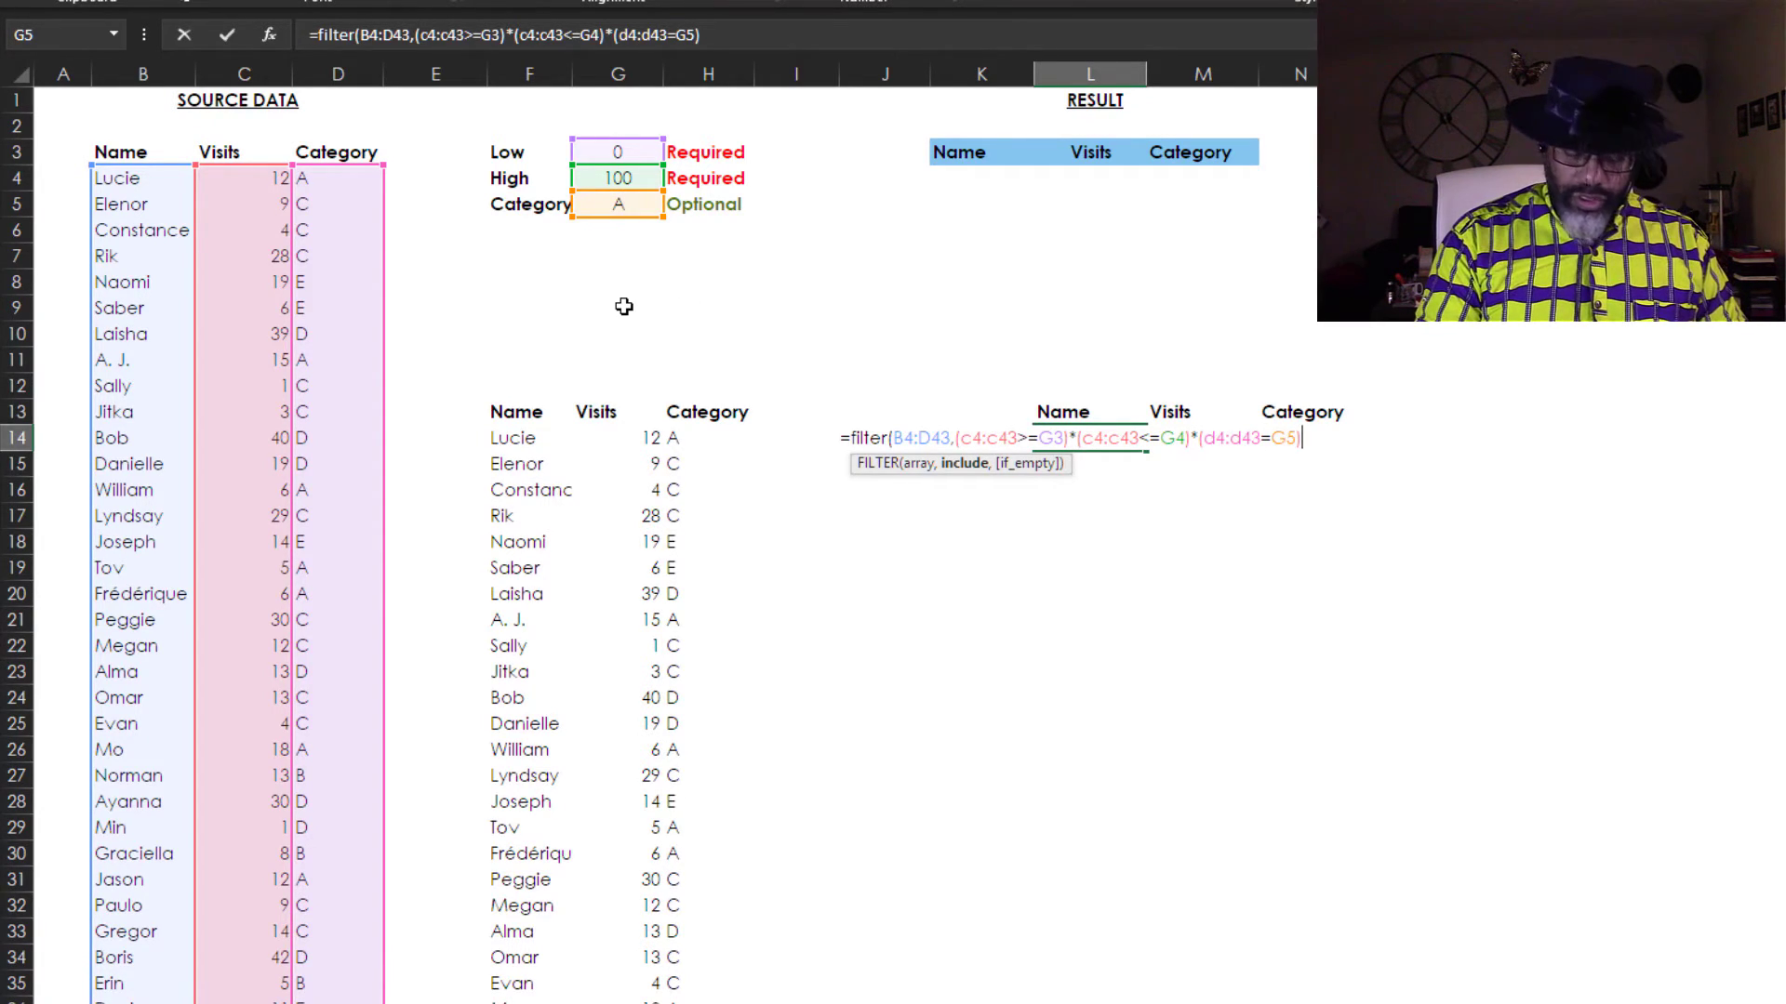
pyautogui.write(',')
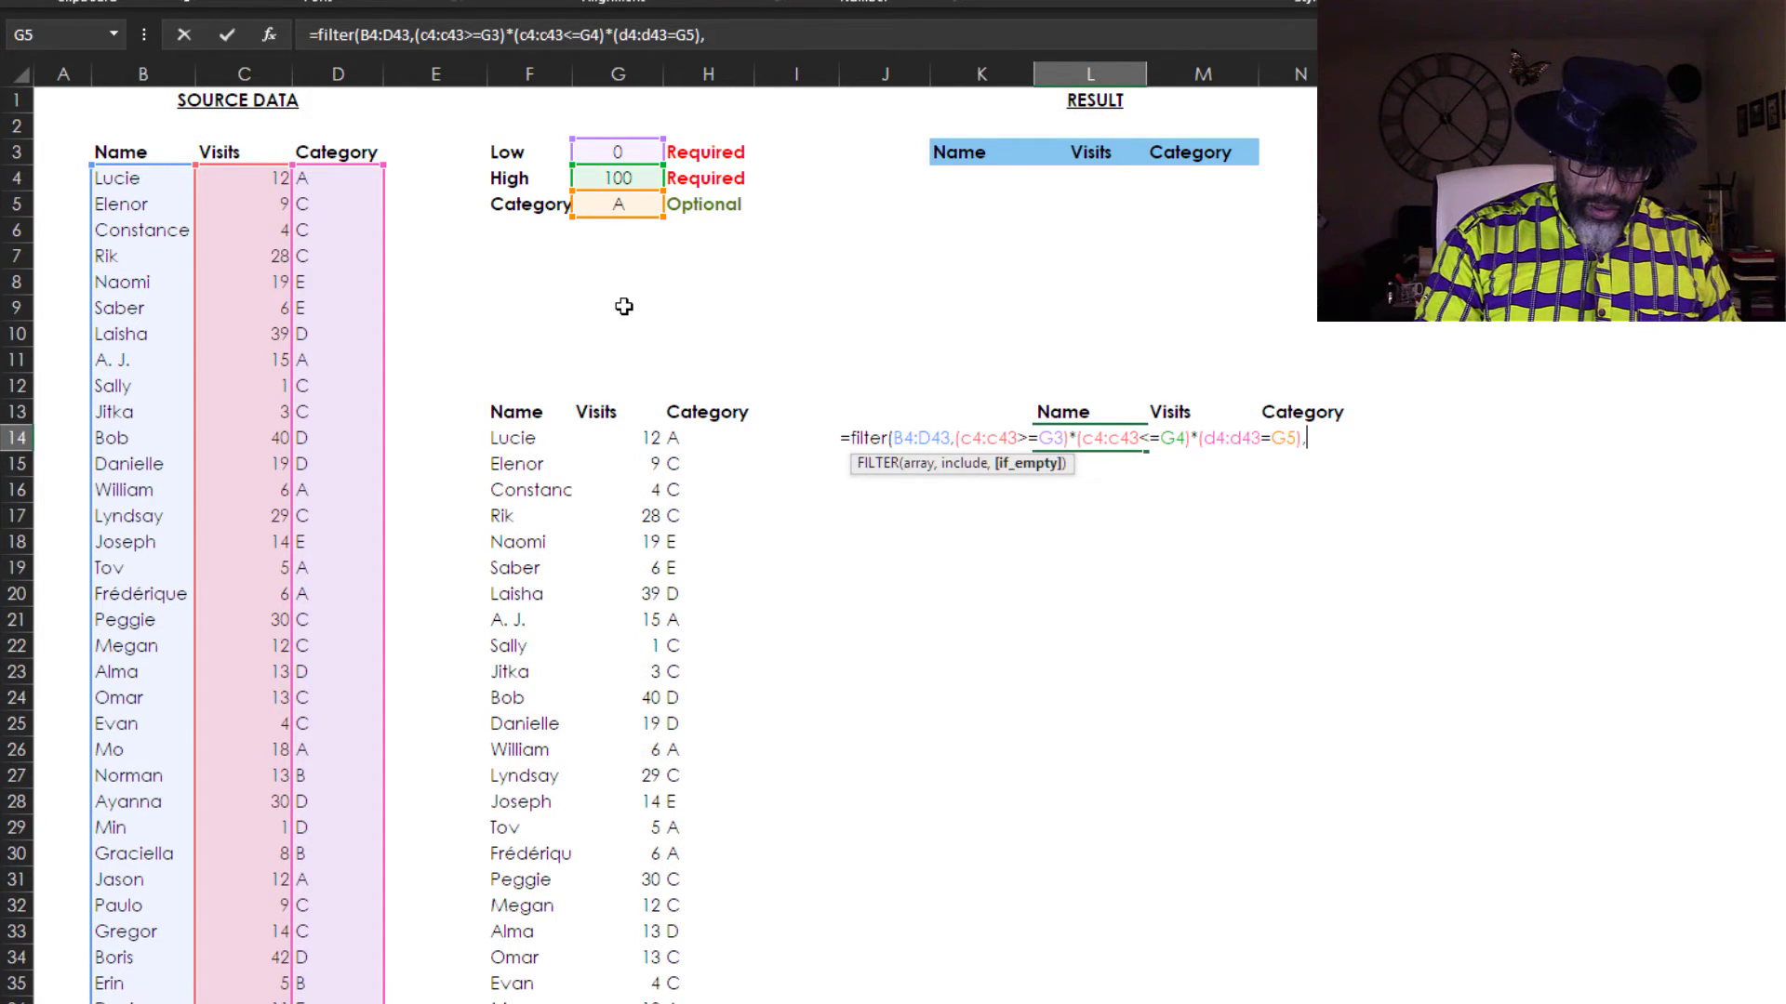
pyautogui.write('"NODOBY')
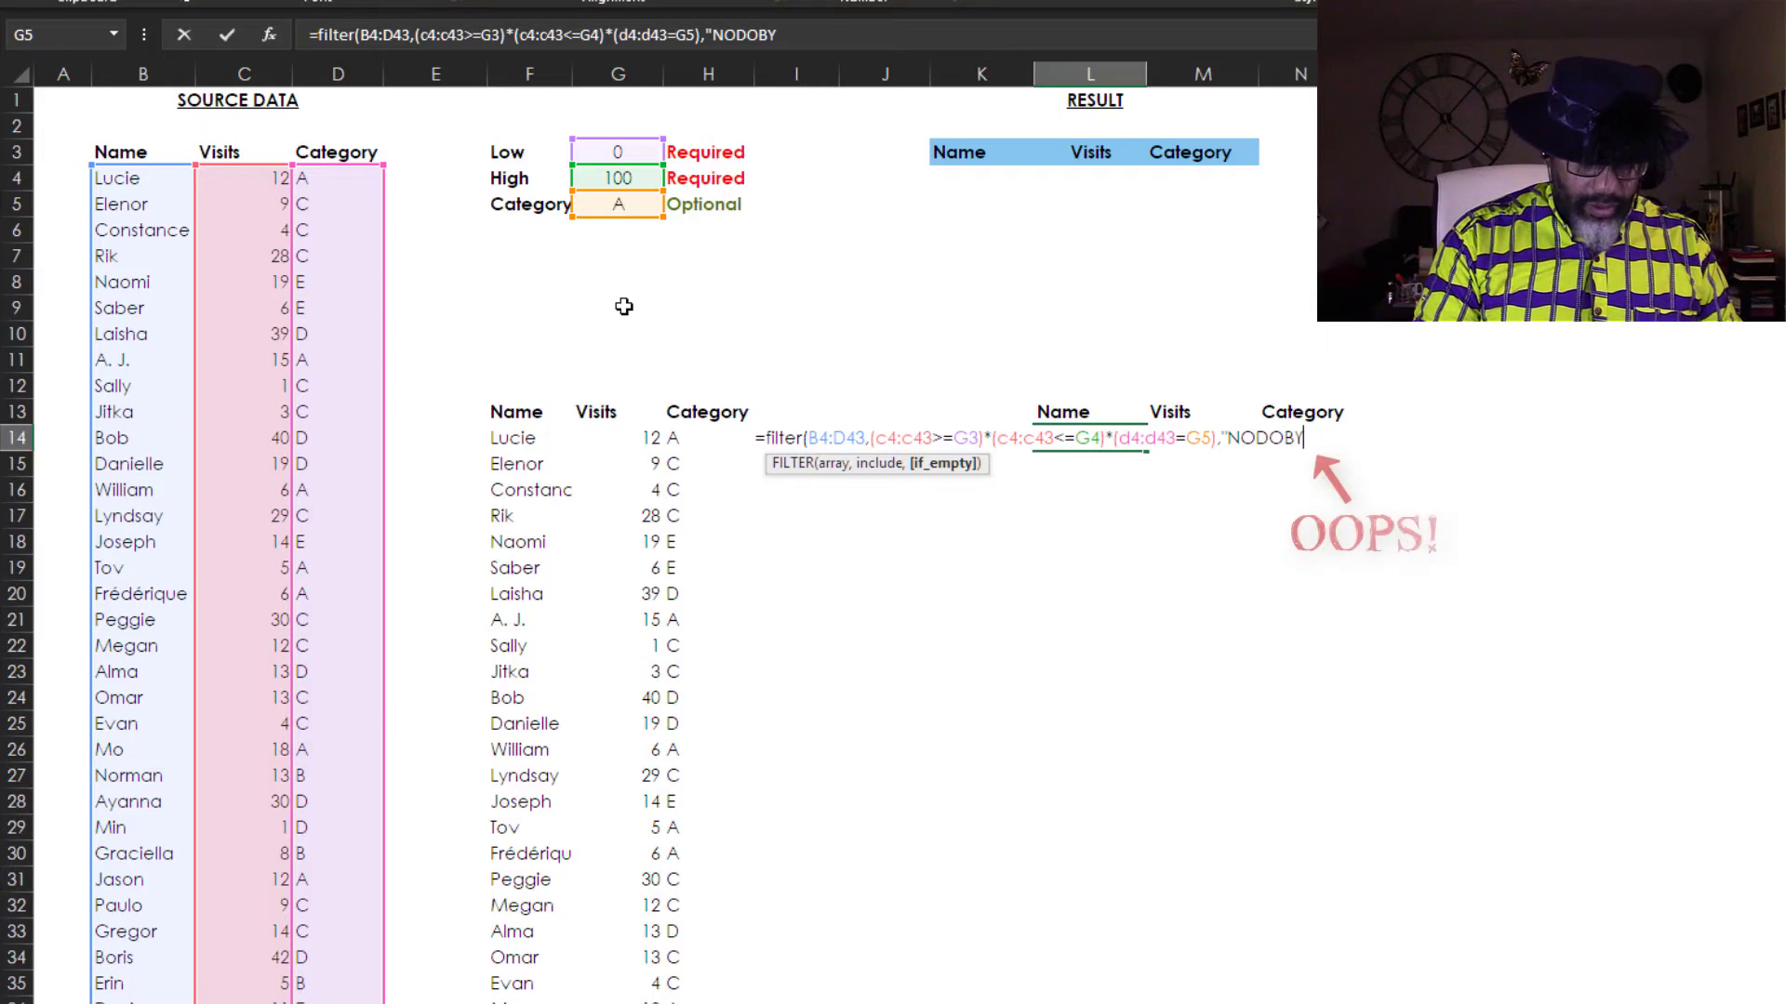
pyautogui.write('!")')
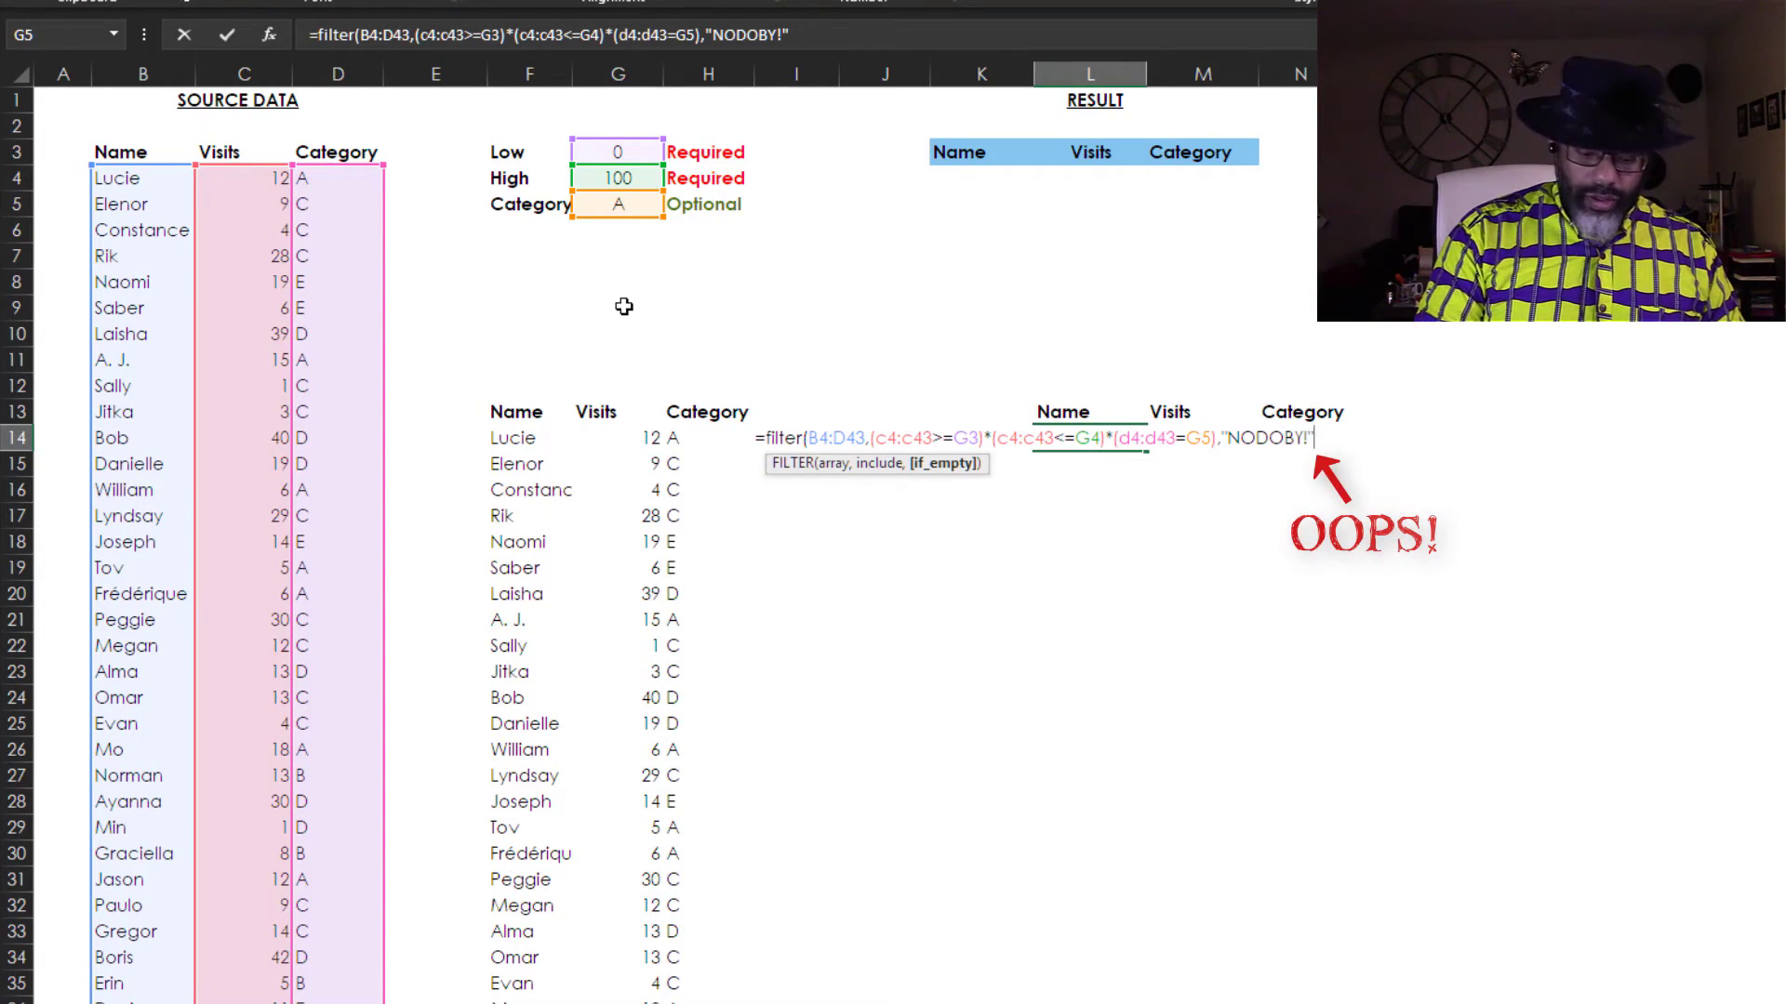
pyautogui.press('Return')
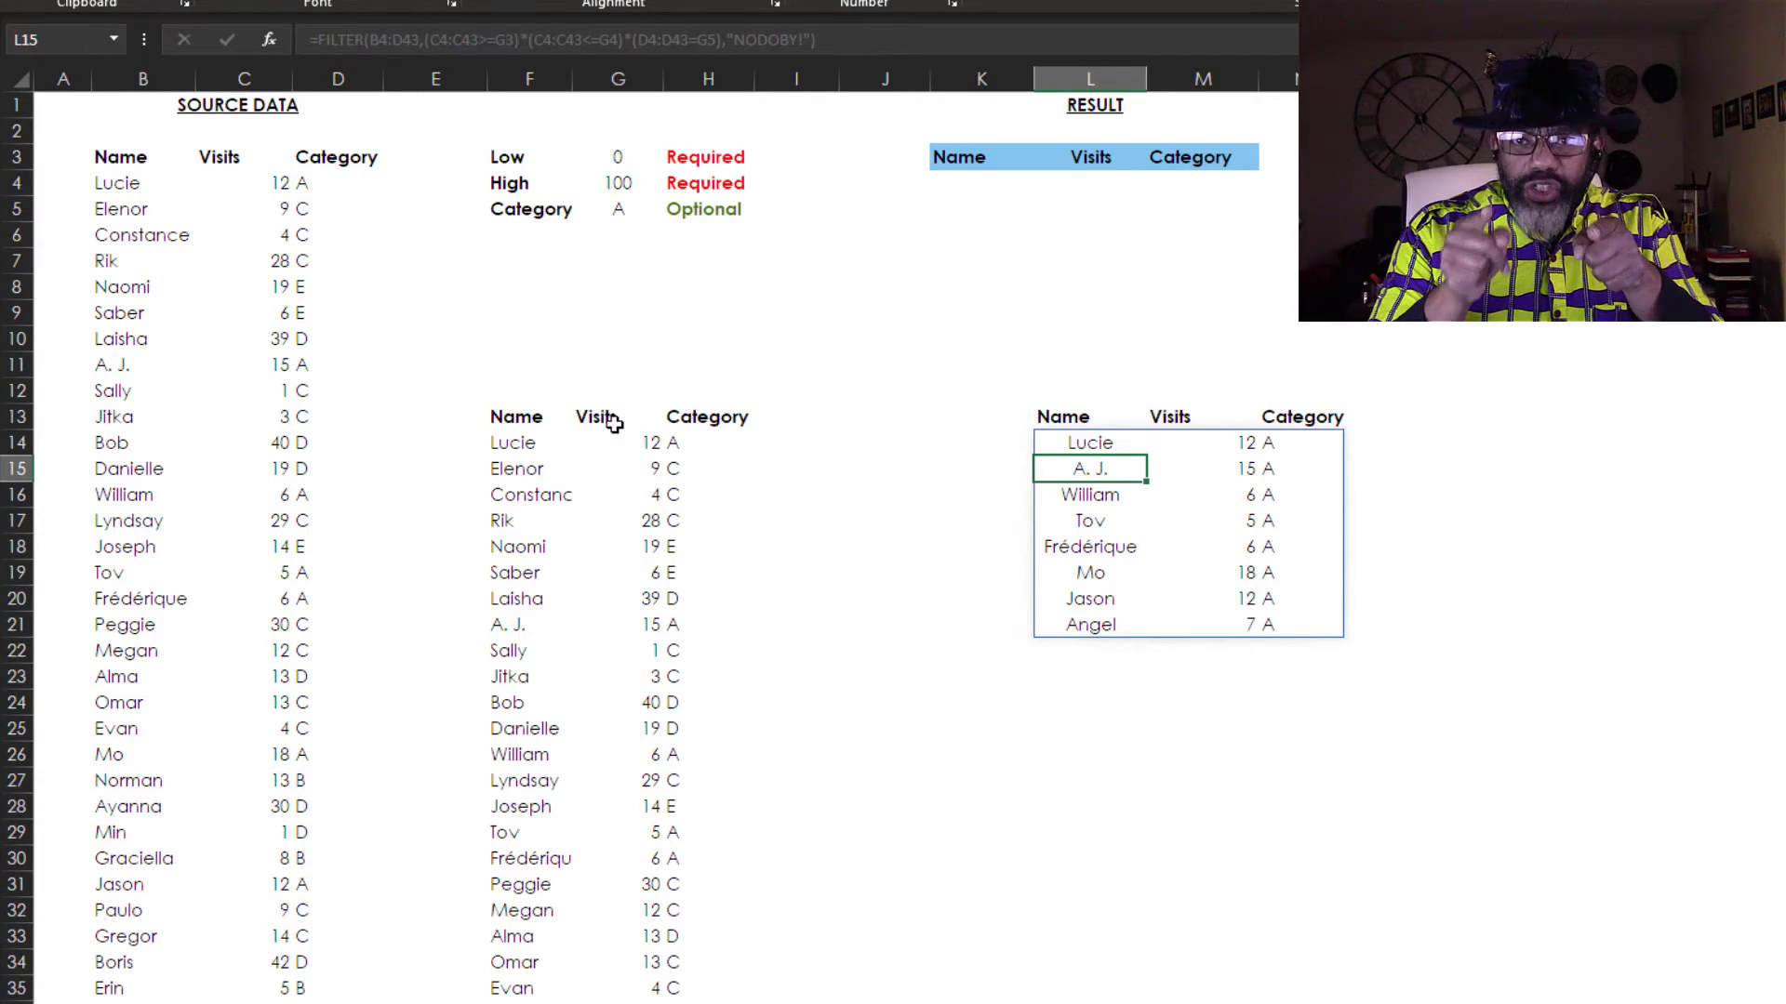
# Enter =IF(G5="",P4,U4) in K4 so RESULT shows a first name, here Lucie.
pyautogui.moveTo(507, 416); pyautogui.dragTo(1252, 785)
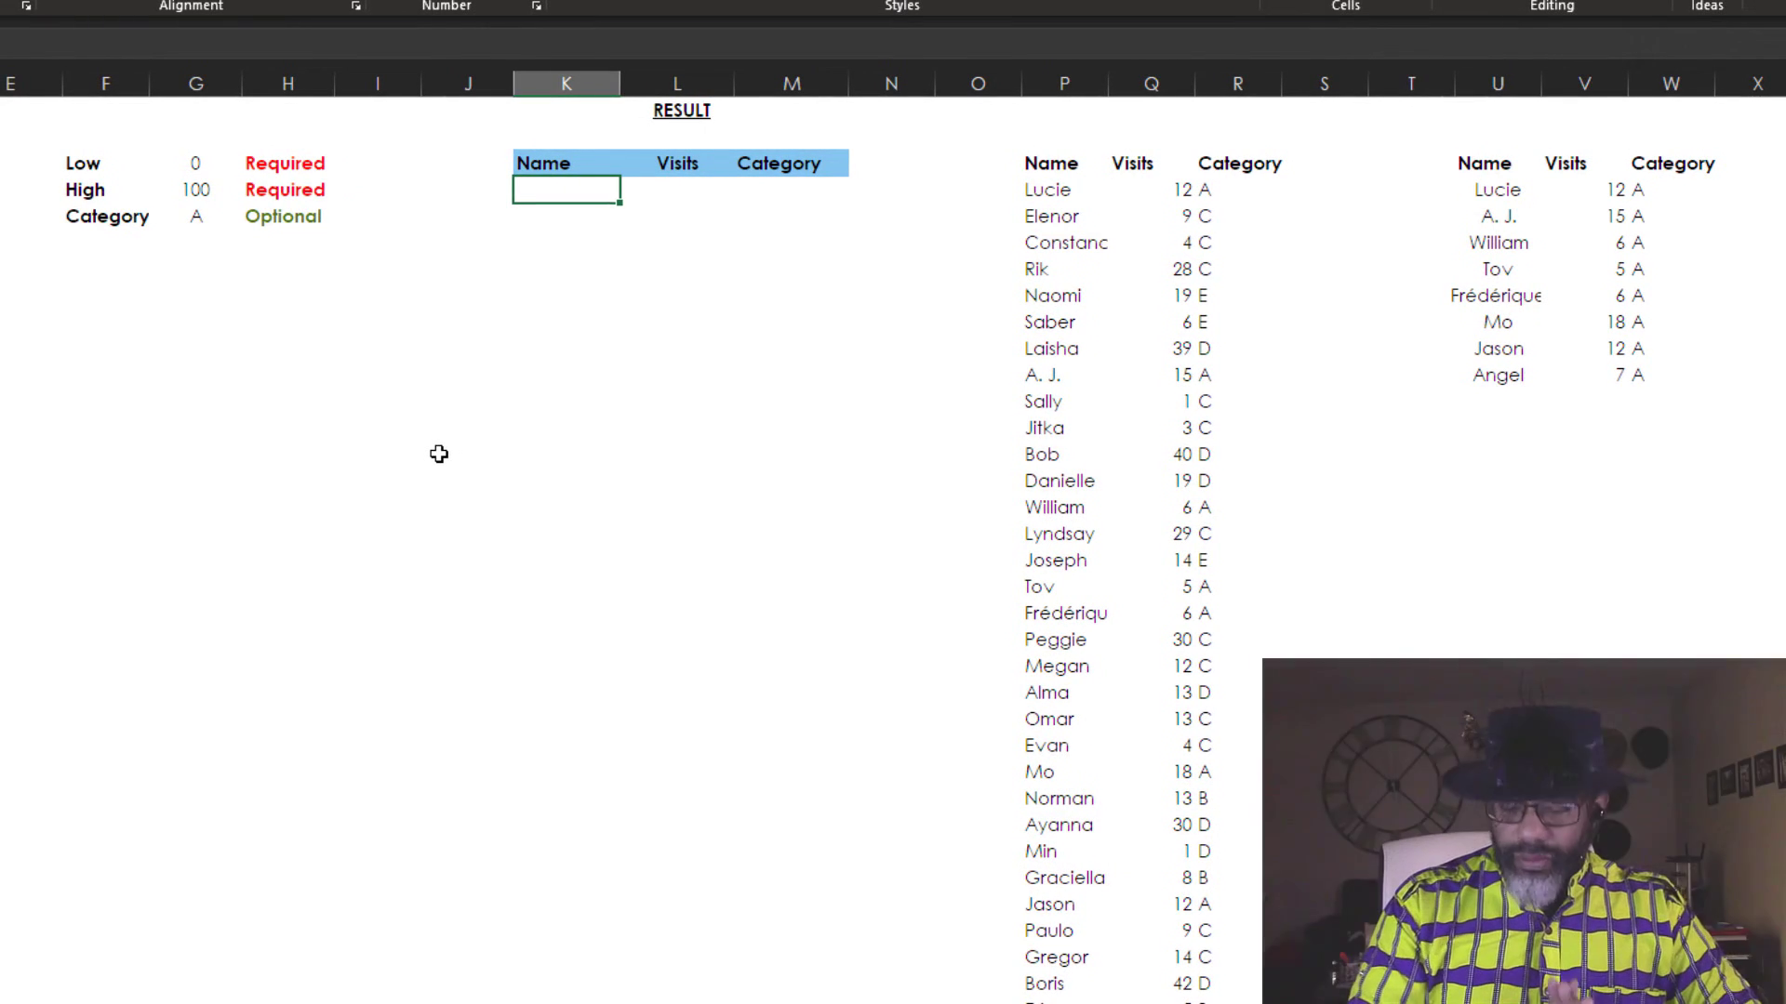
pyautogui.write('=if(')
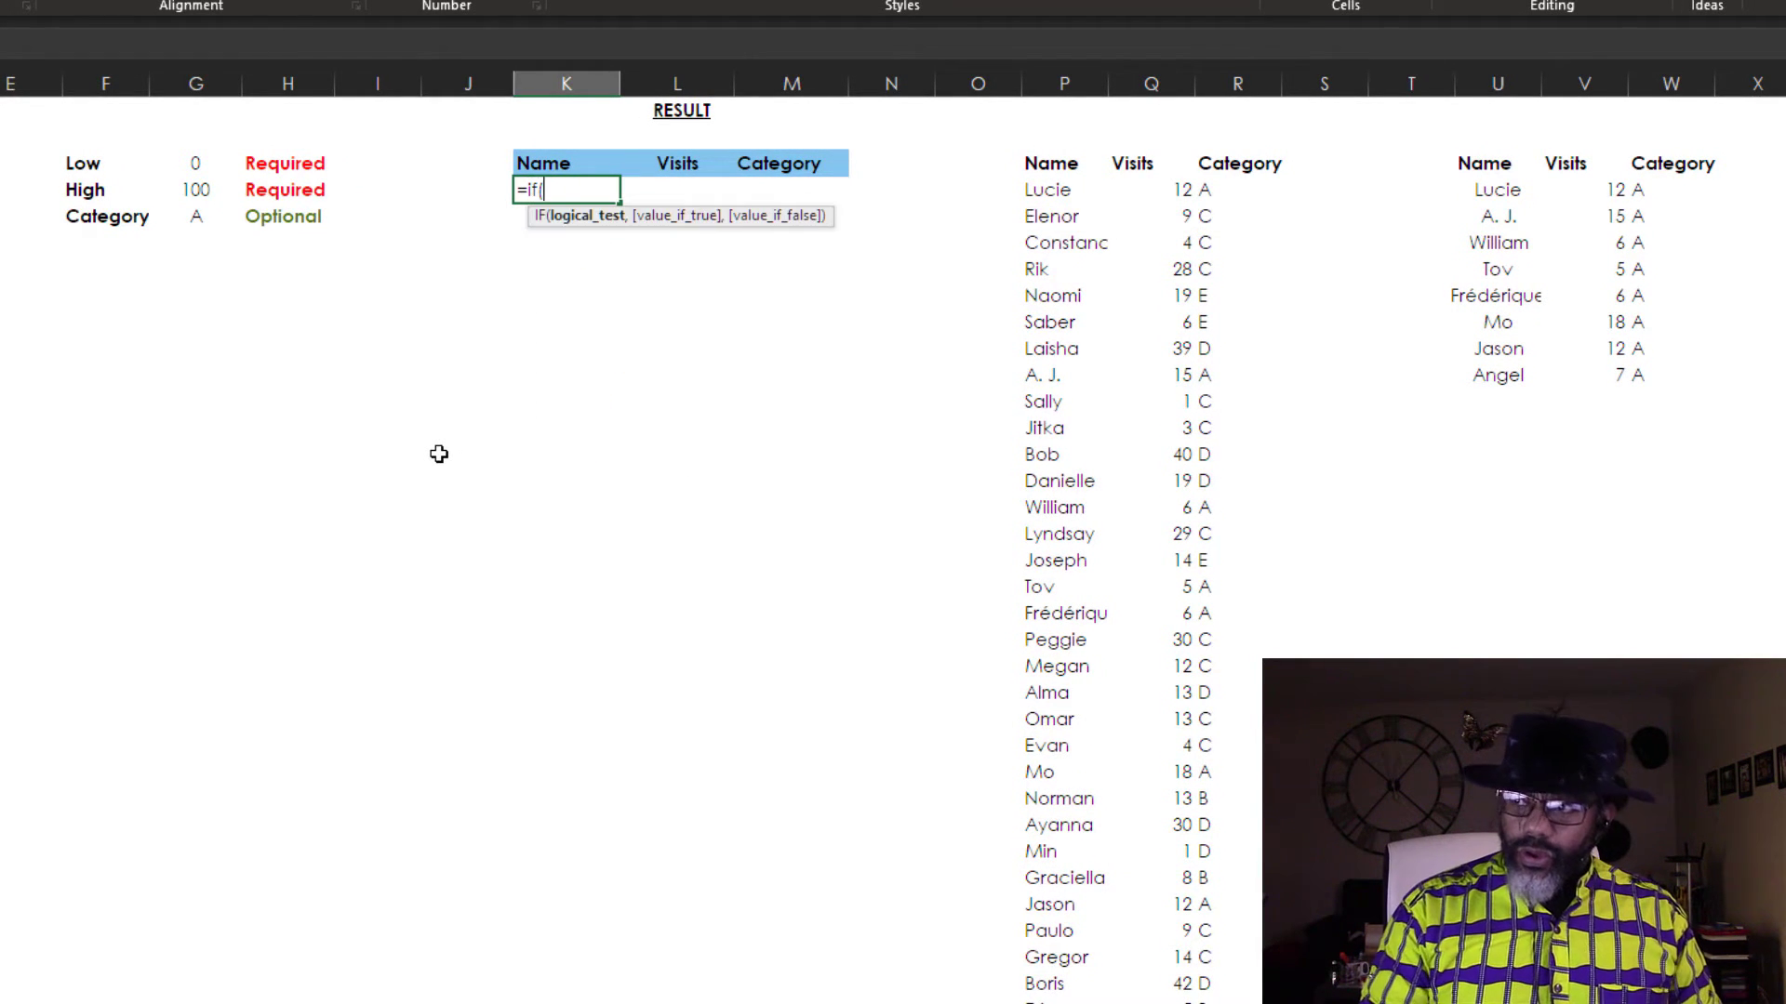
pyautogui.press('Left')
pyautogui.press('Left')
pyautogui.press('Left')
pyautogui.press('Left')
pyautogui.press('Down')
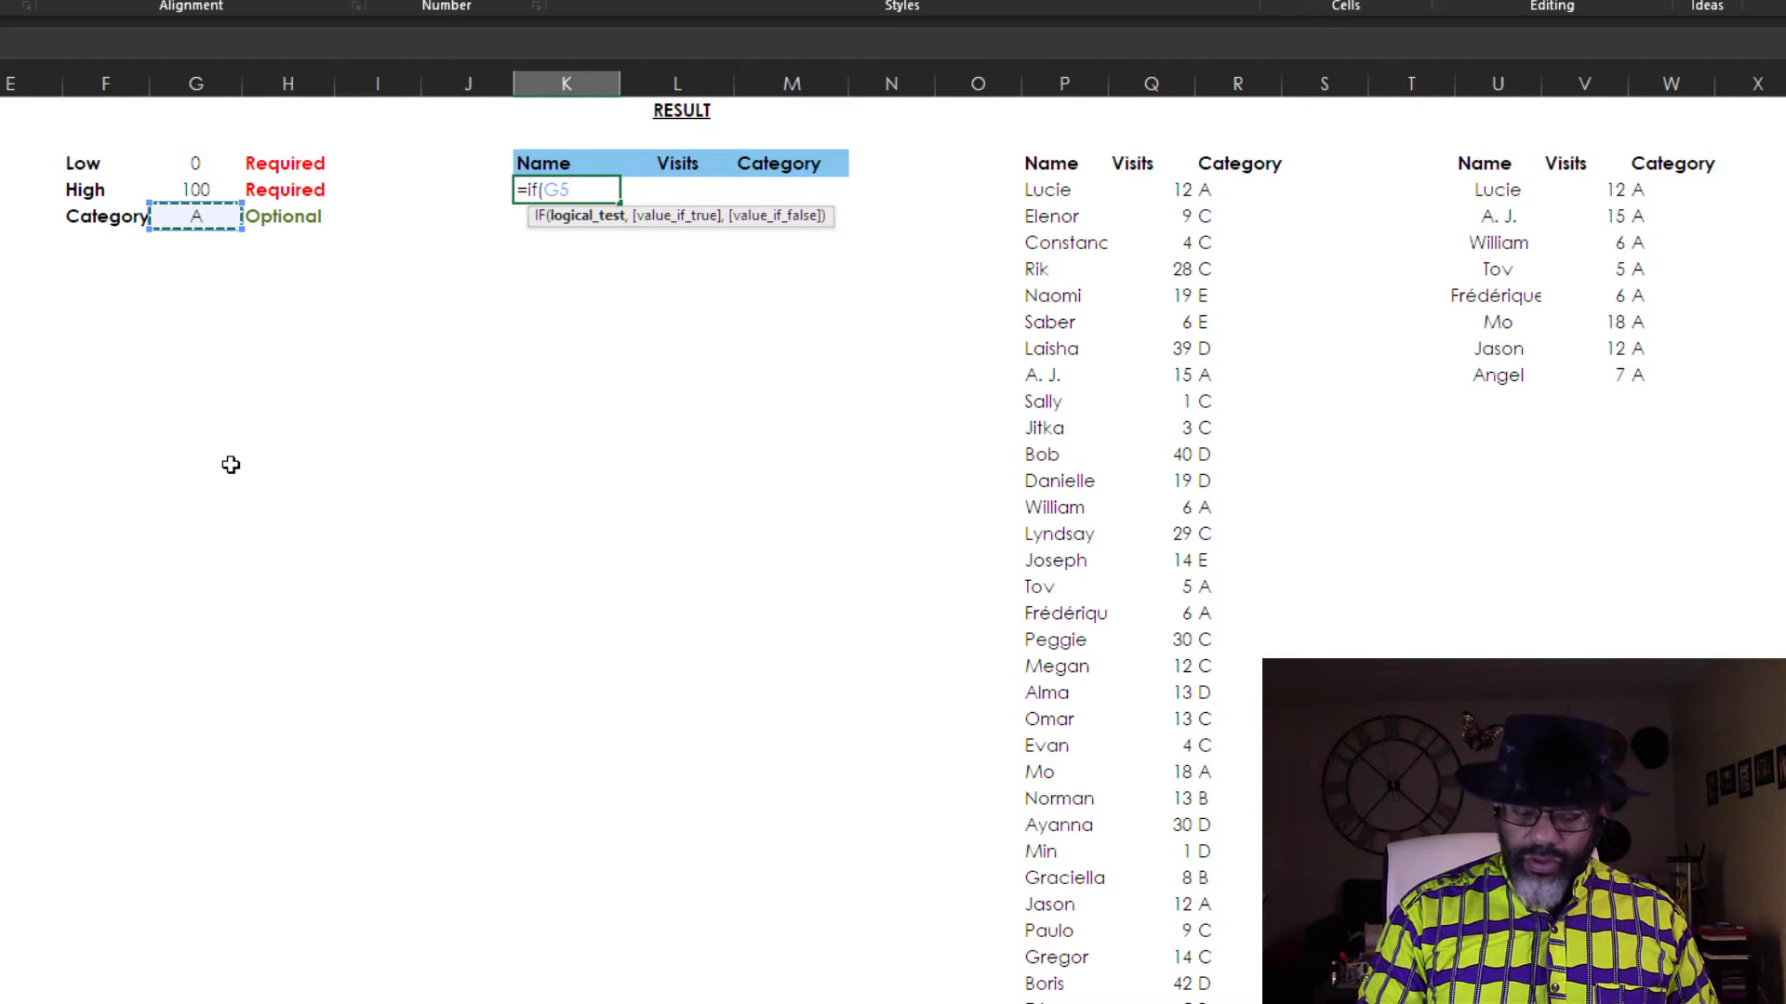
pyautogui.write('=')
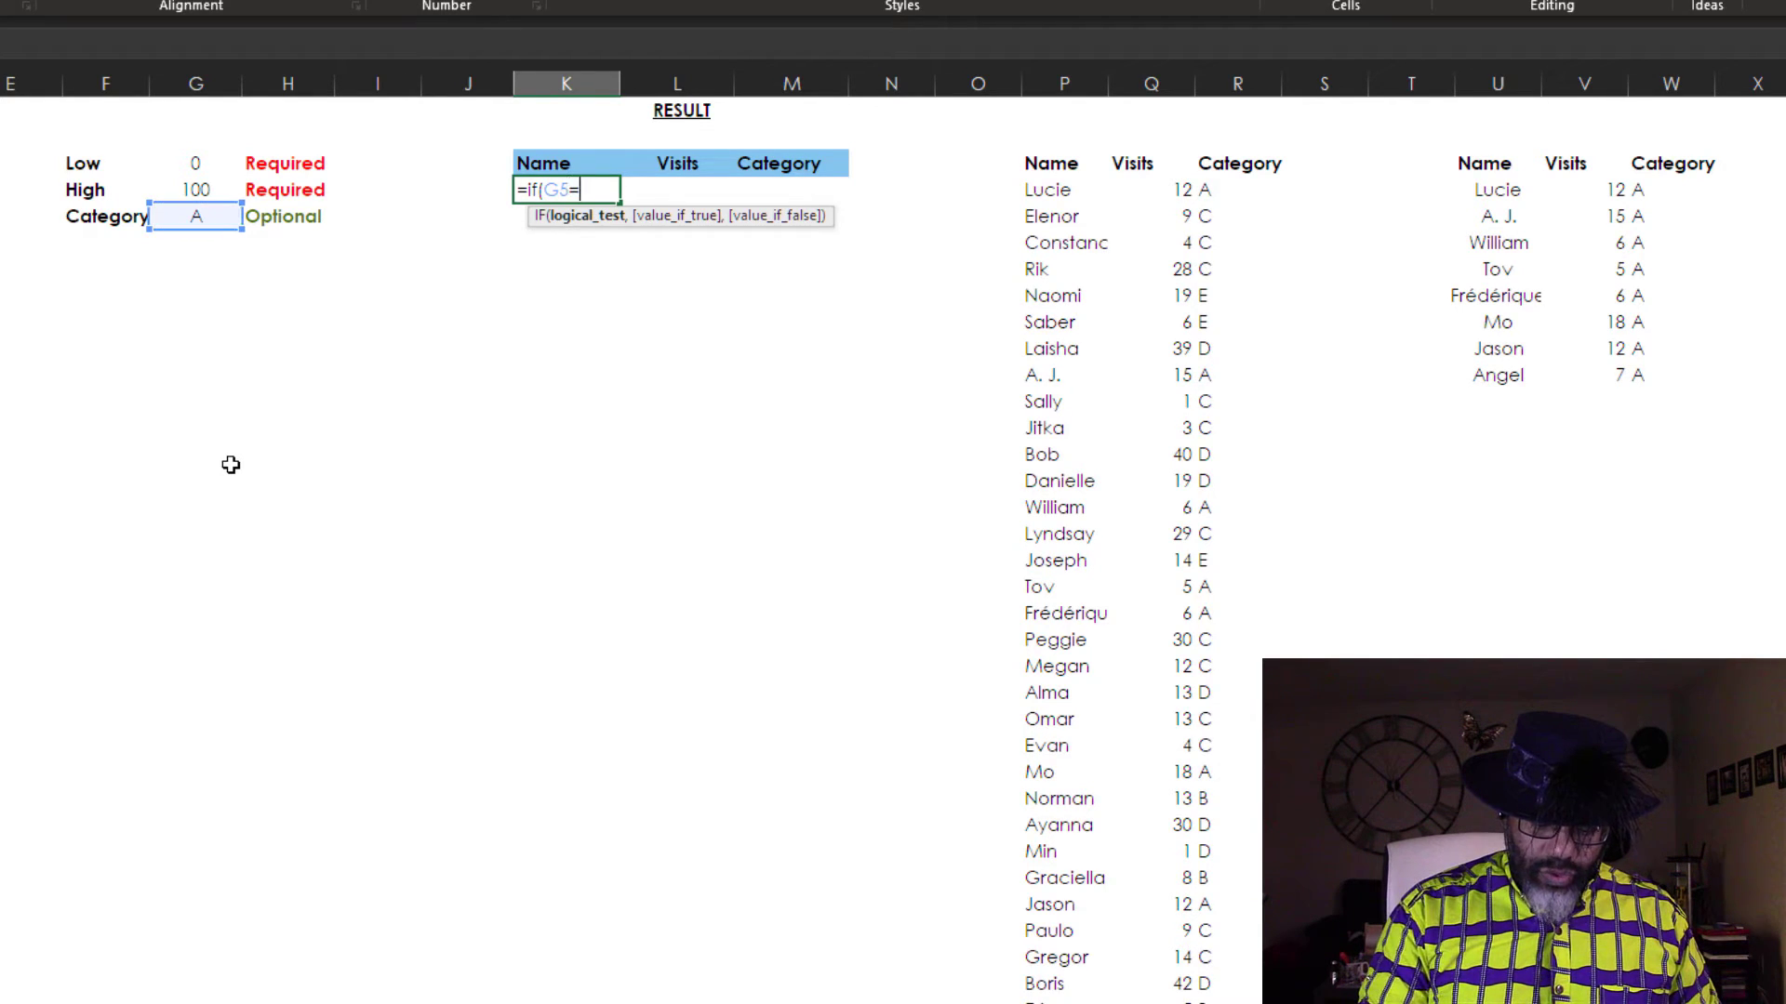
pyautogui.write('""')
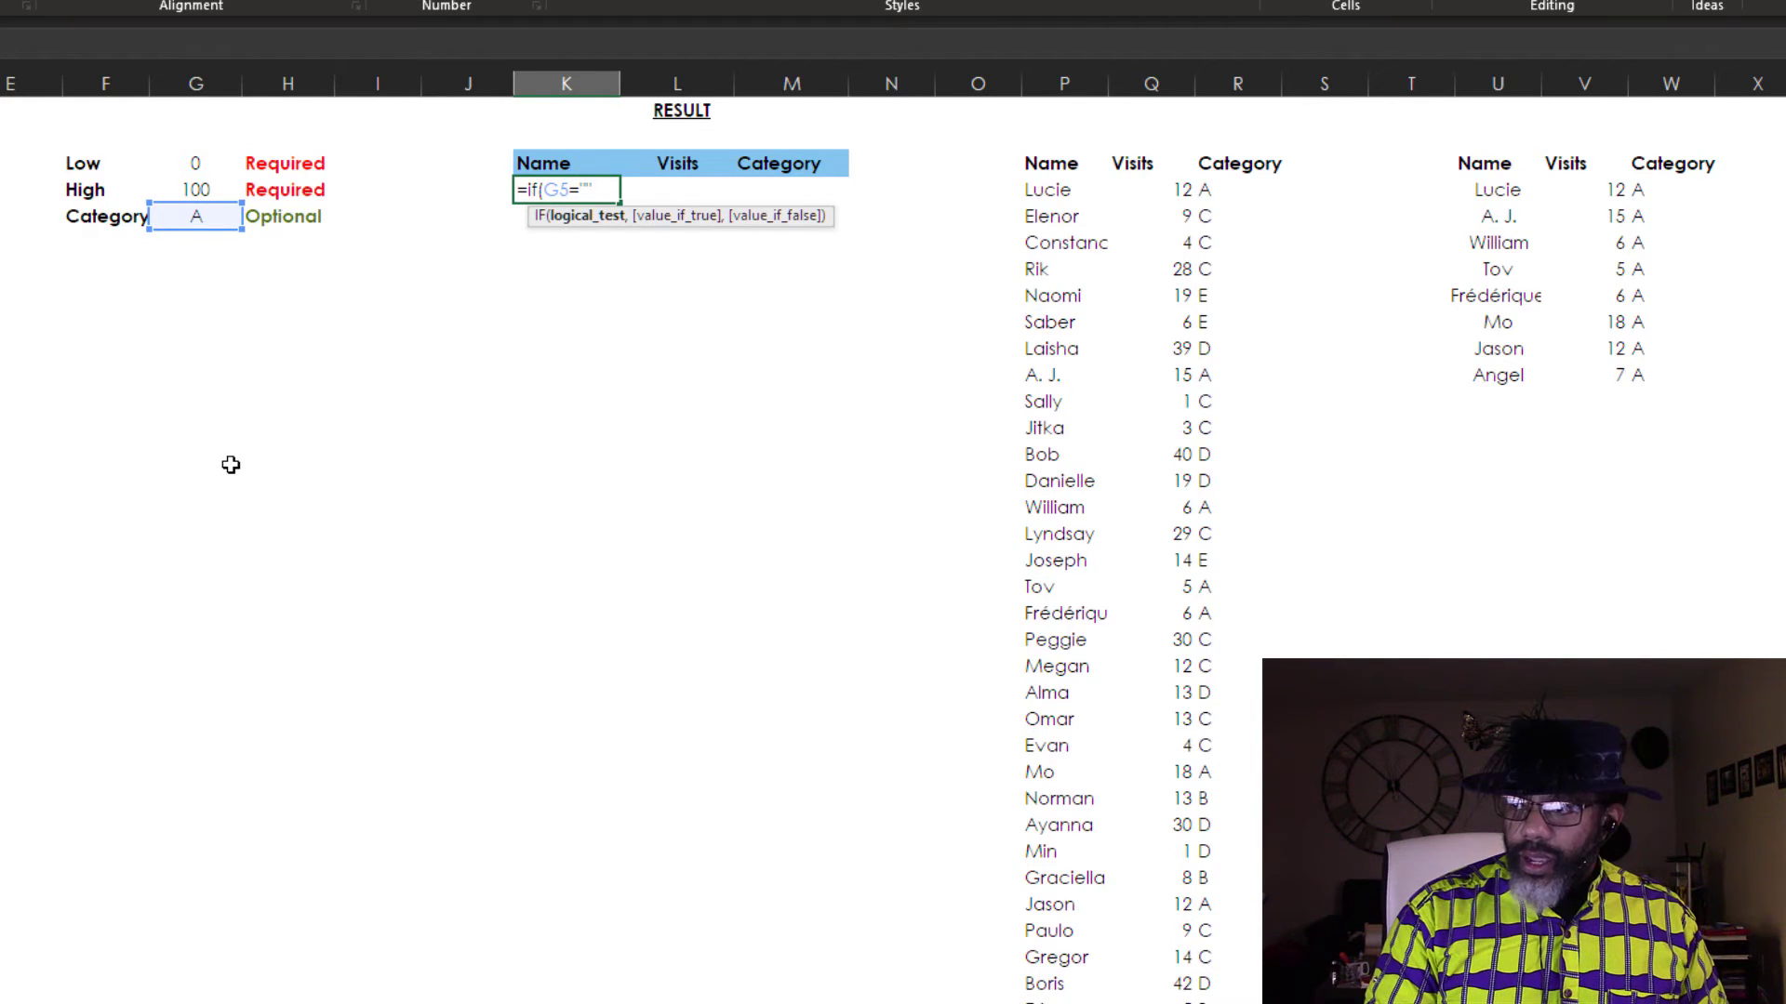
pyautogui.write(',')
pyautogui.click(1048, 188)
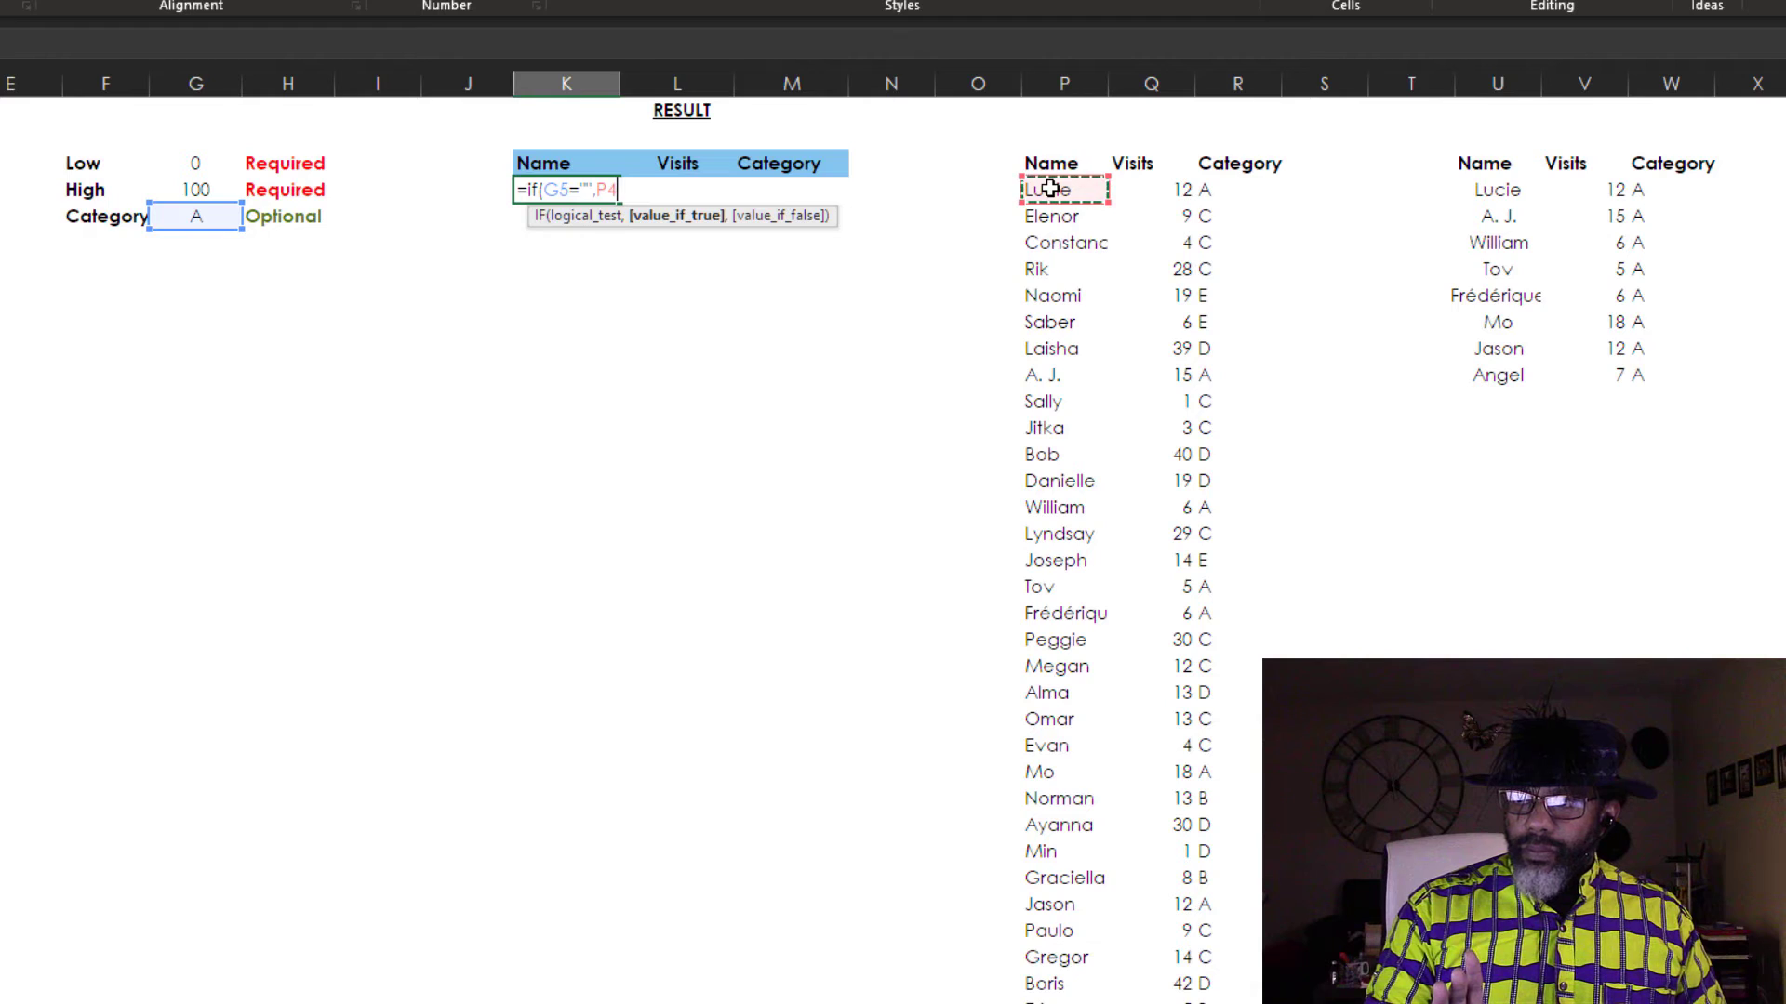
pyautogui.write(',')
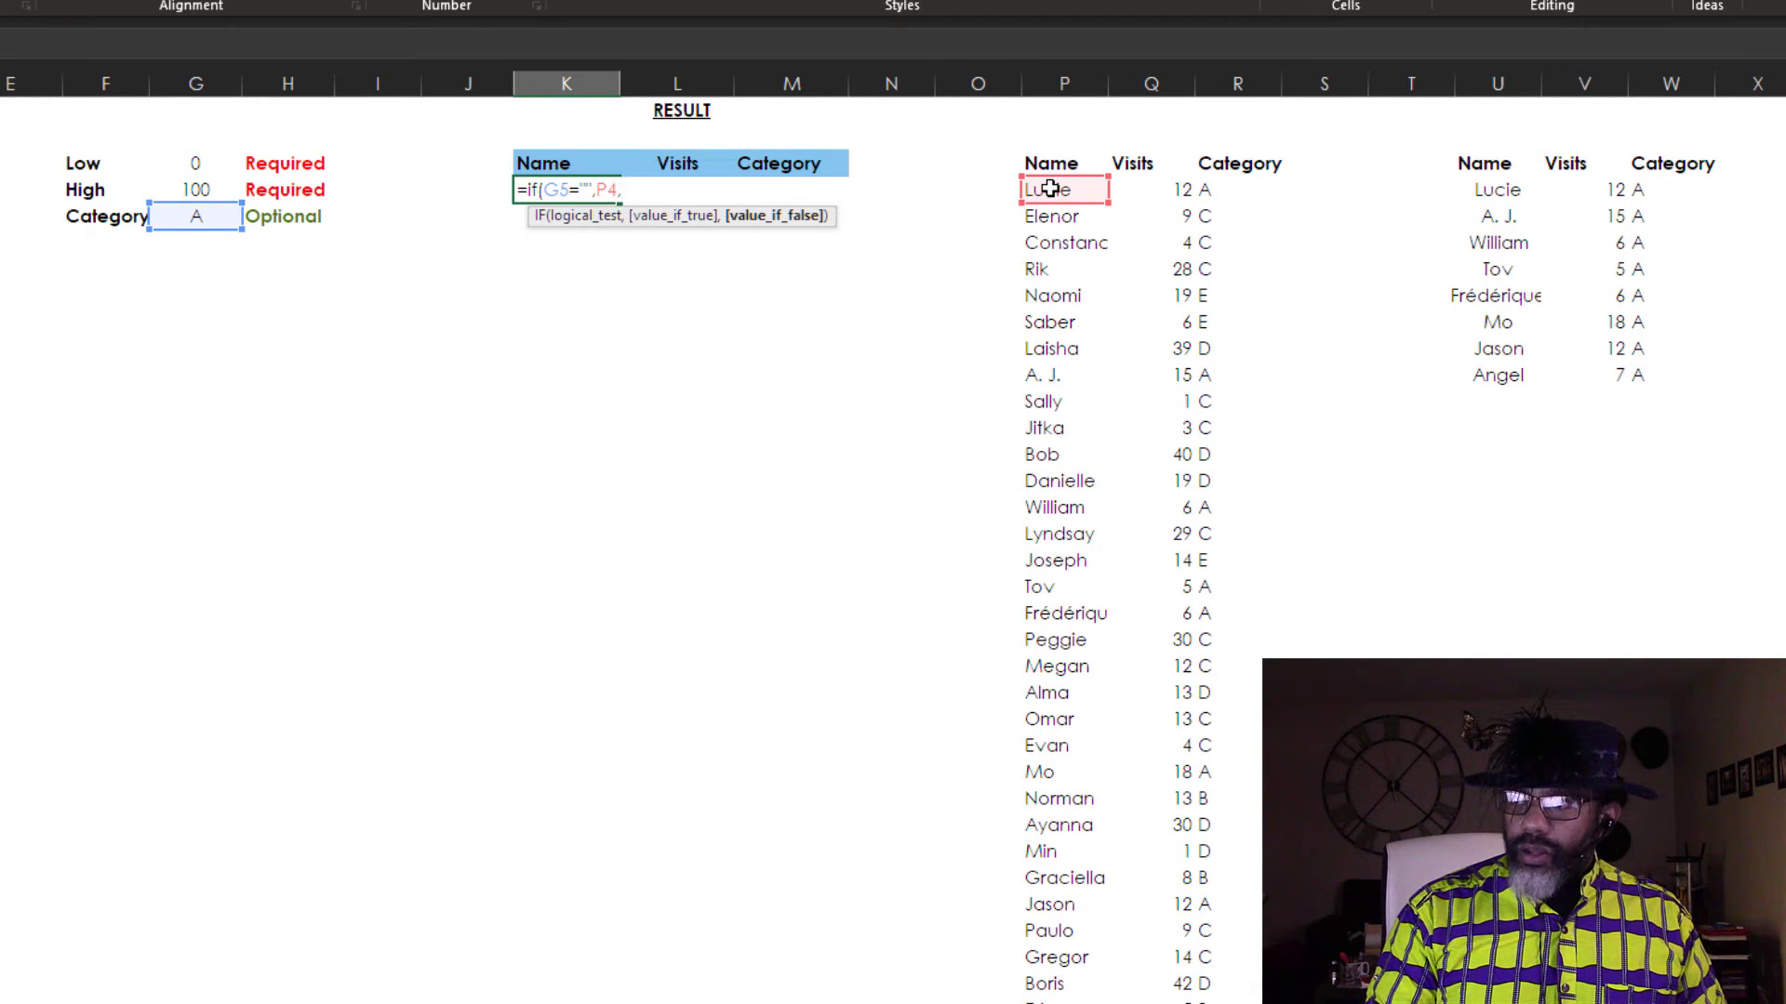
pyautogui.click(1492, 191)
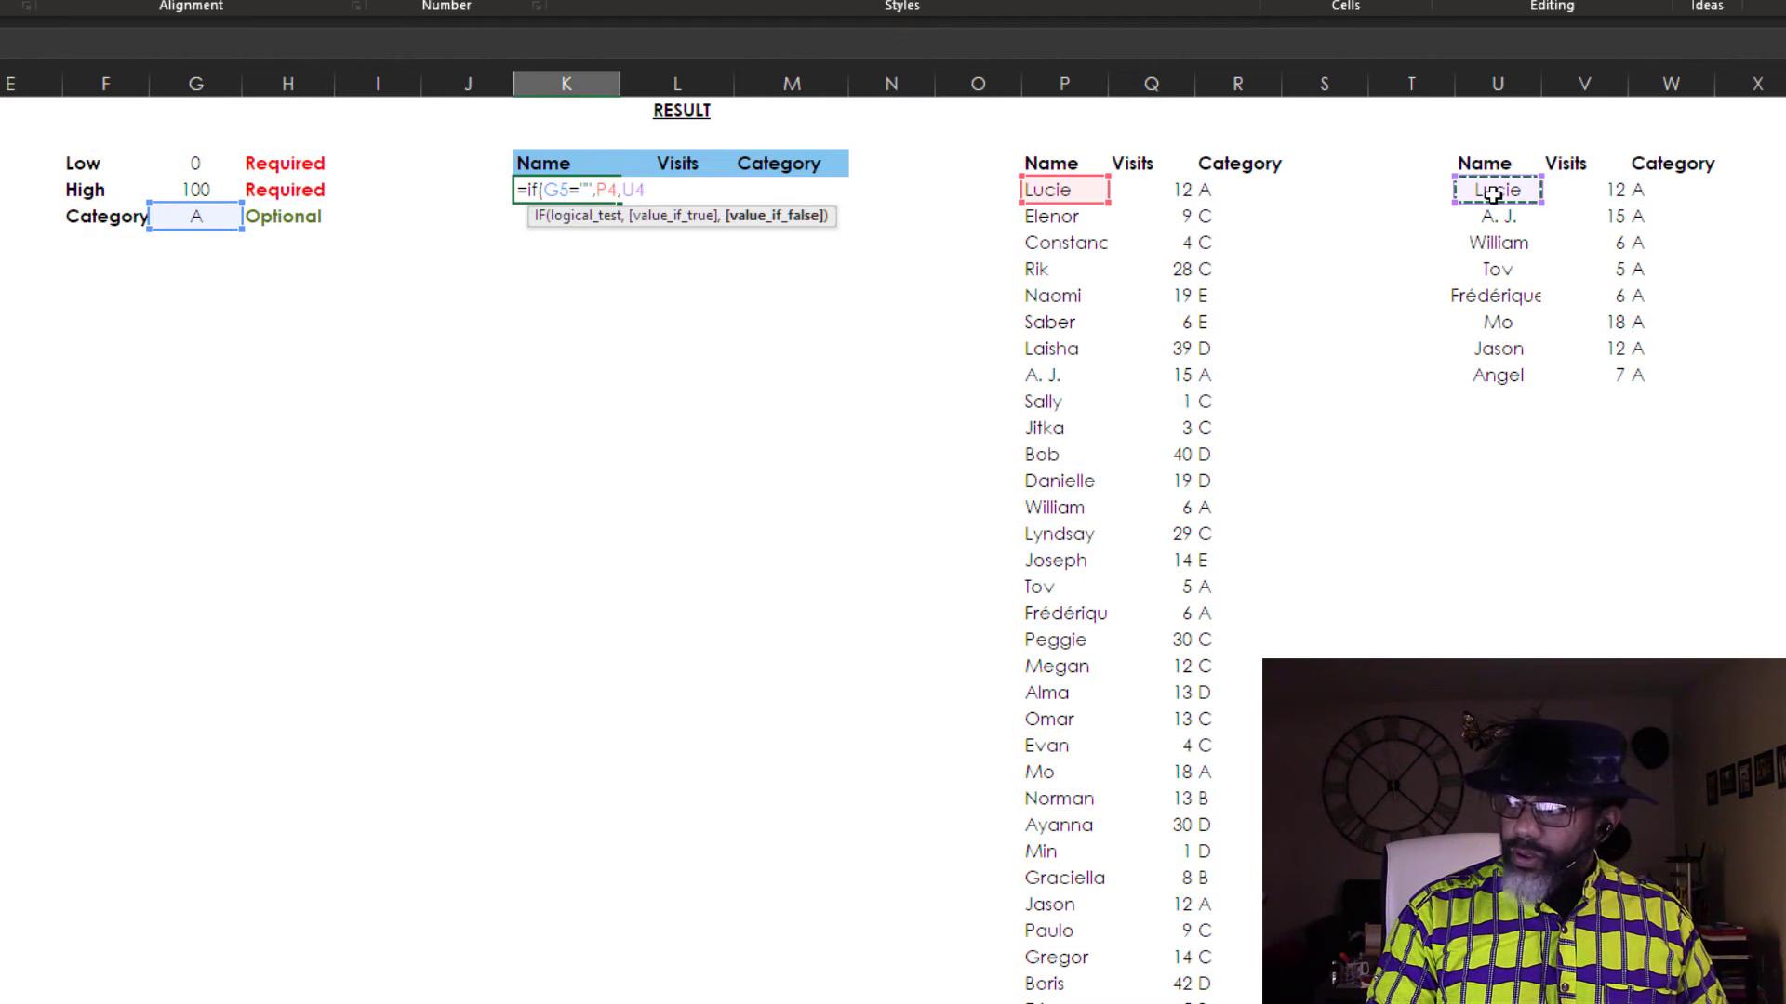
pyautogui.write(')')
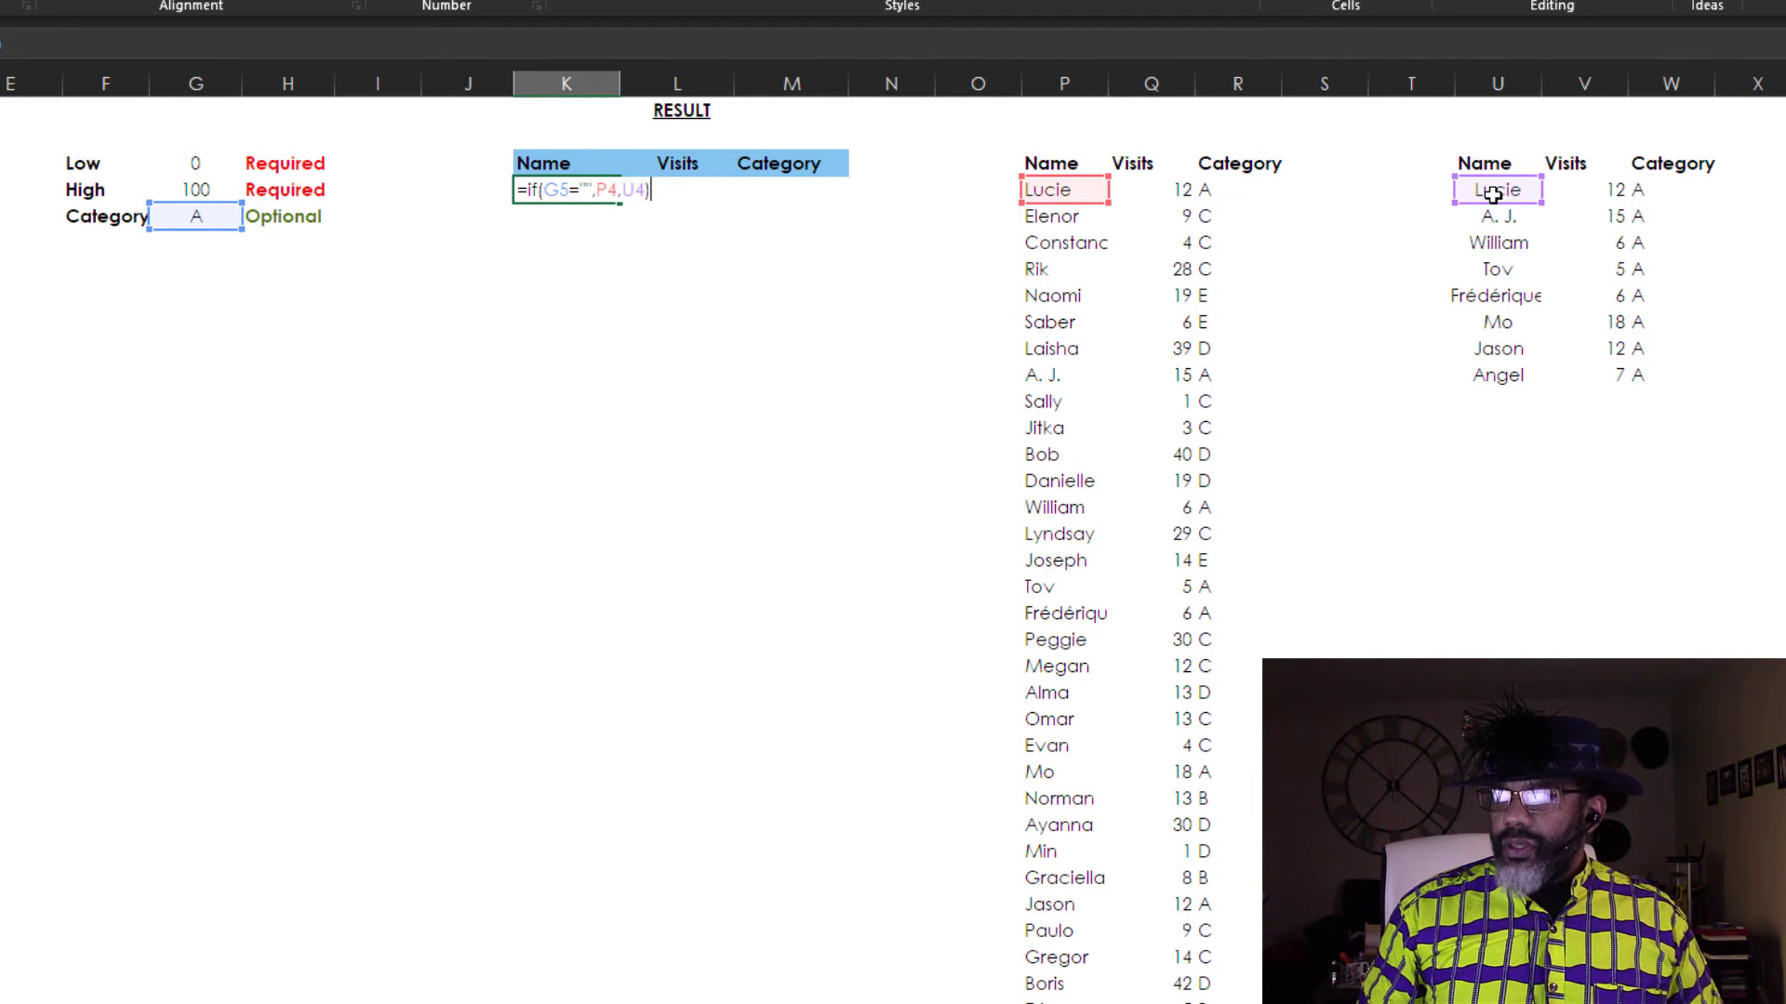
pyautogui.press('Return')
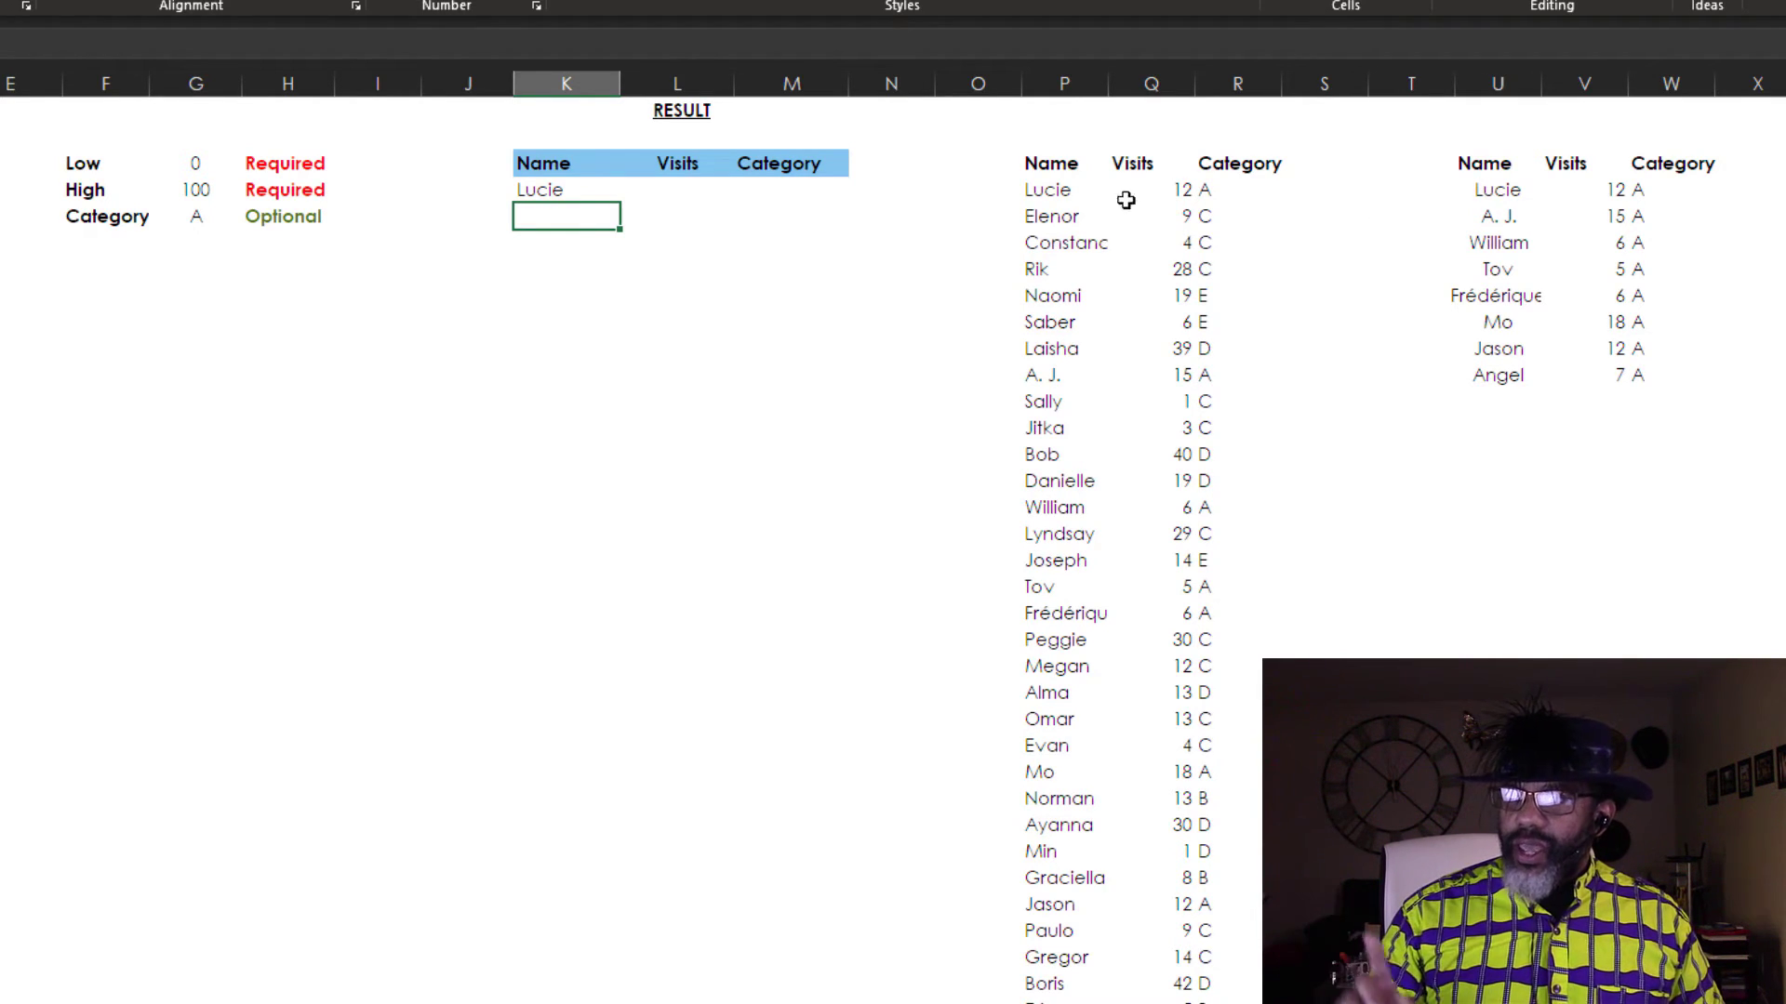
# Clear the Category value in G5.
pyautogui.click(193, 217)
pyautogui.write('A')
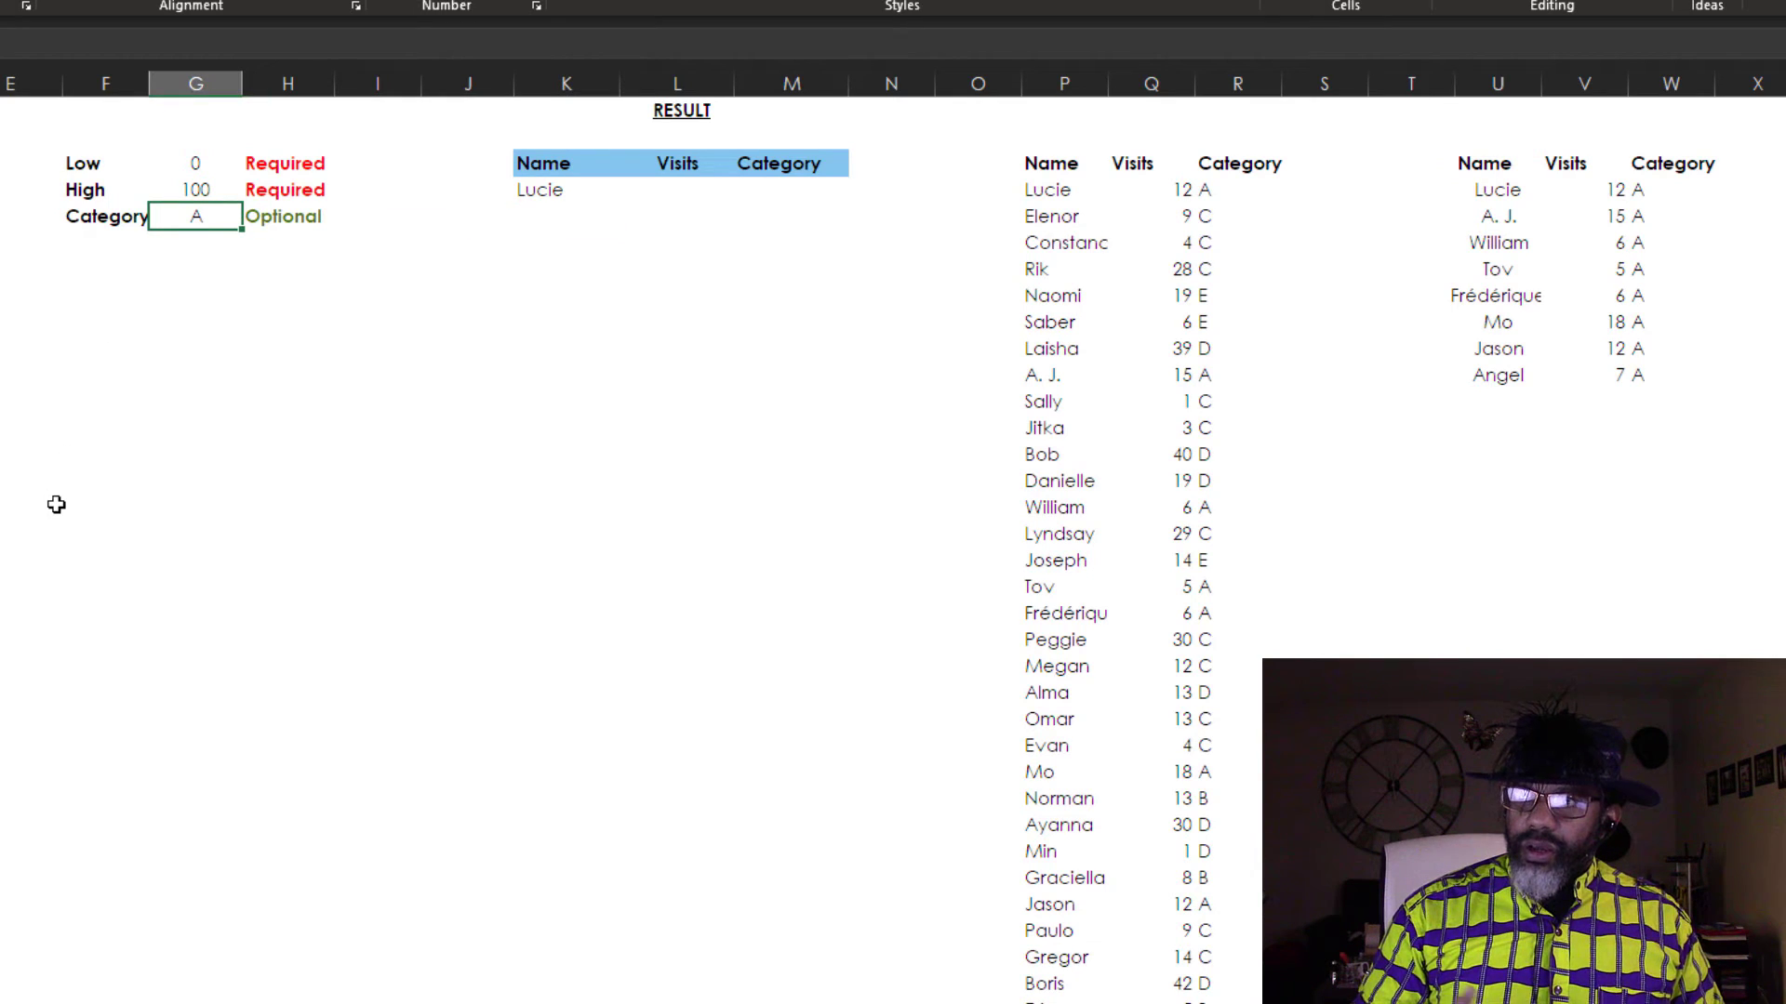
pyautogui.press('Delete')
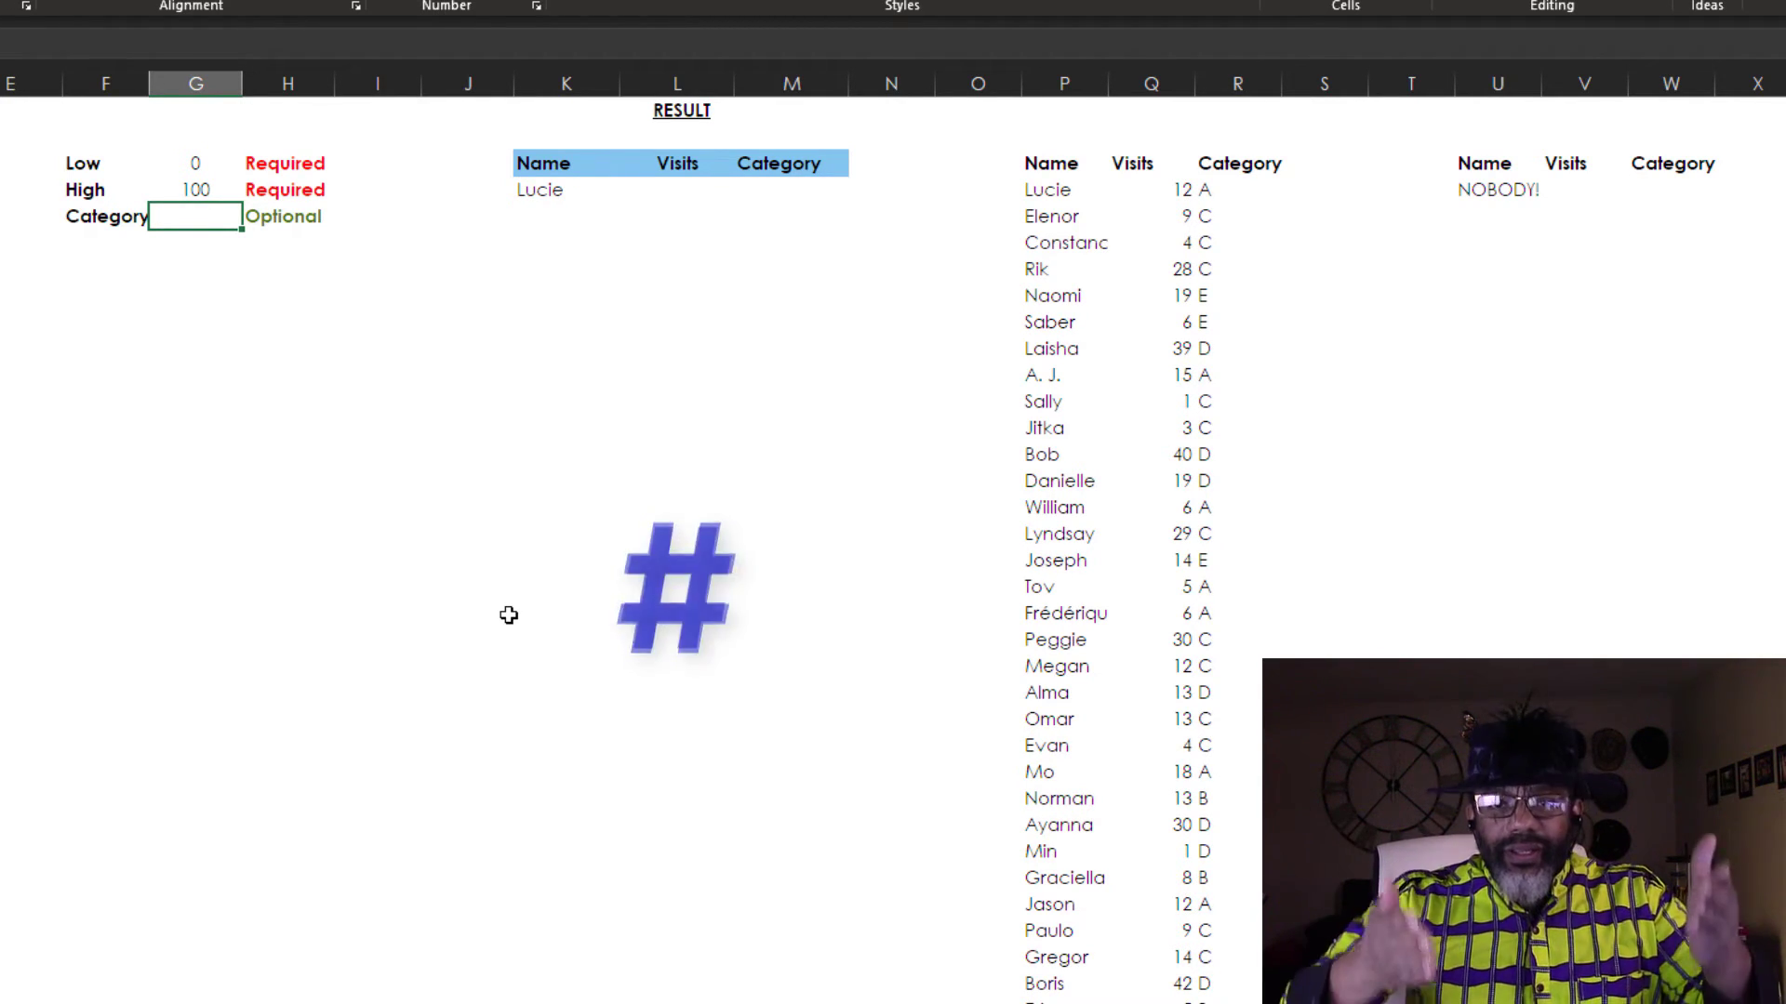
# Change K4's formula to =IF(G5="",P4#,U4#) so the full spilled lists fill RESULT.
pyautogui.click(555, 190)
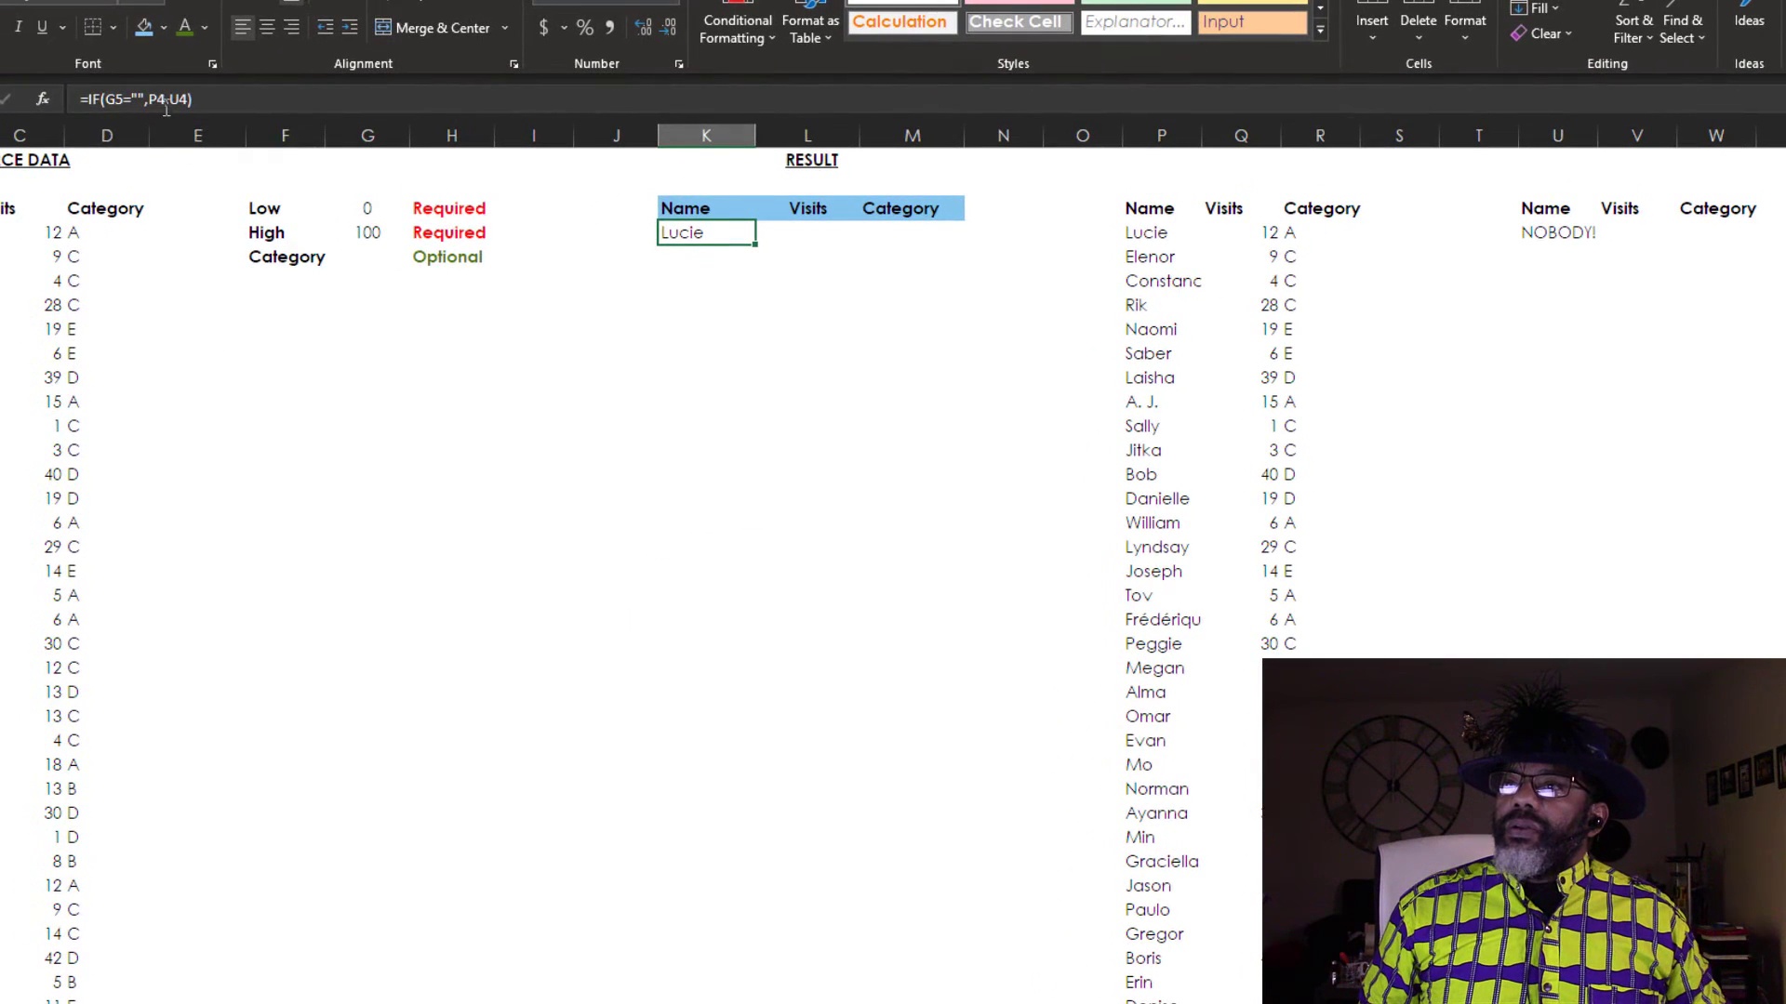
pyautogui.click(164, 99)
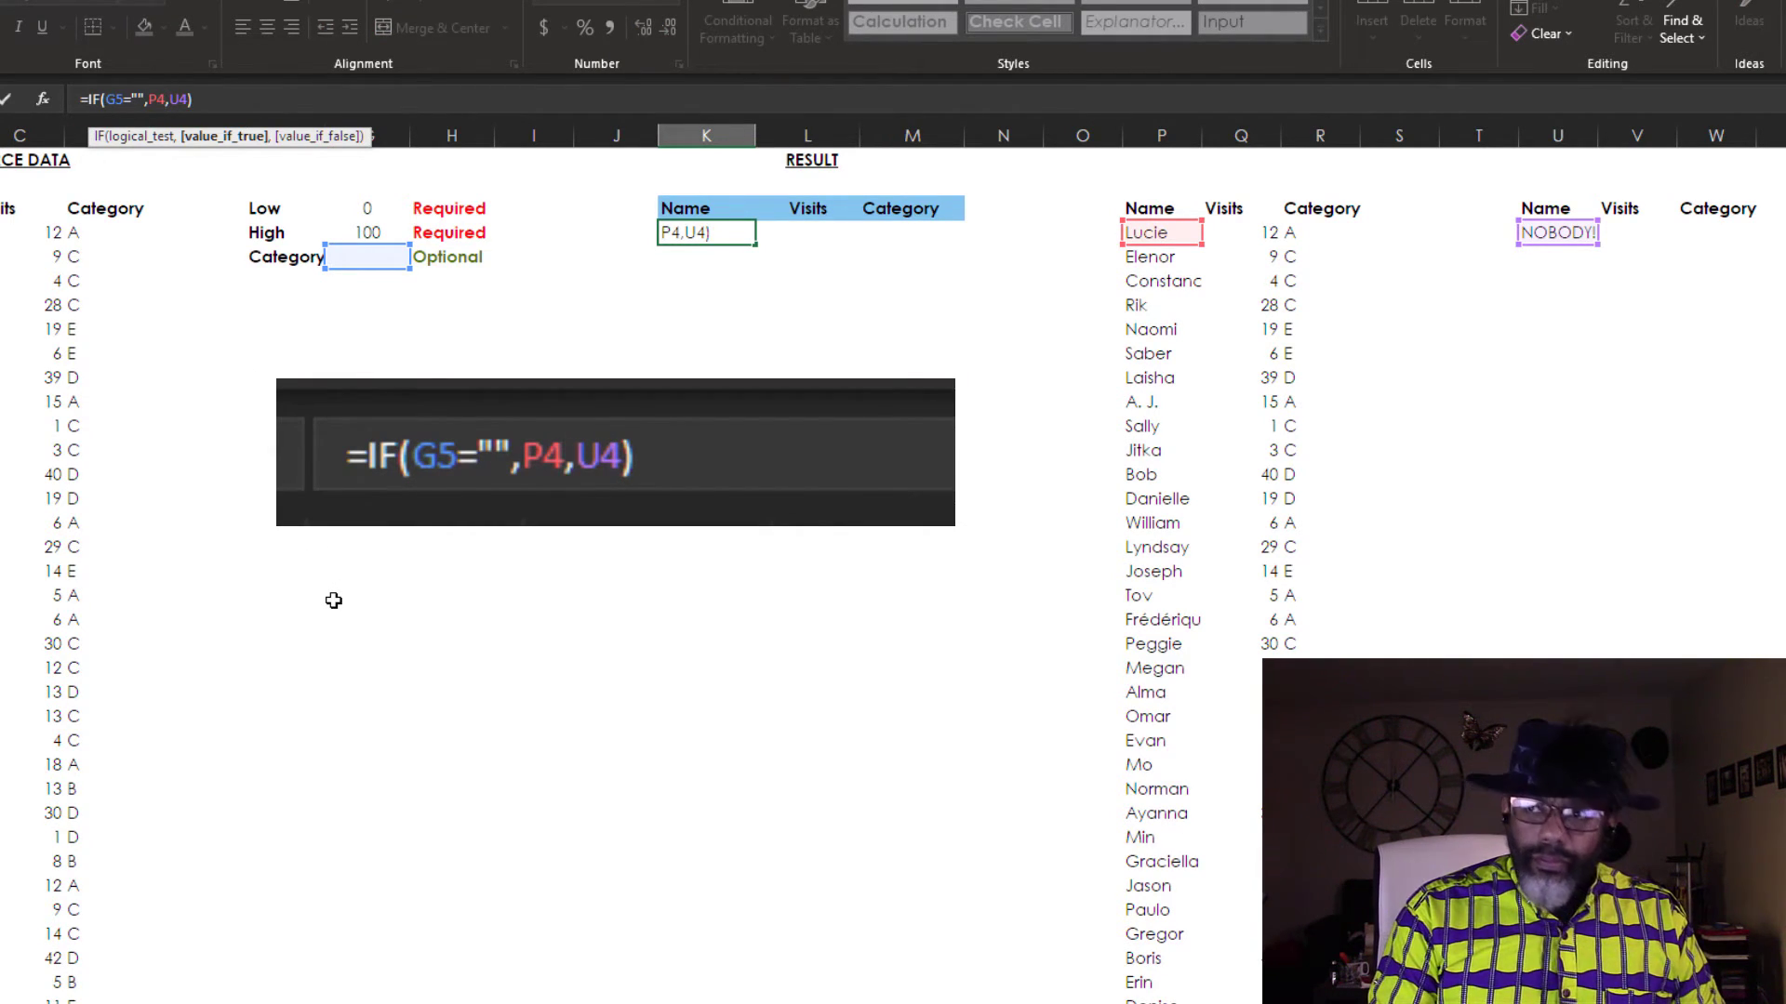
pyautogui.write('#')
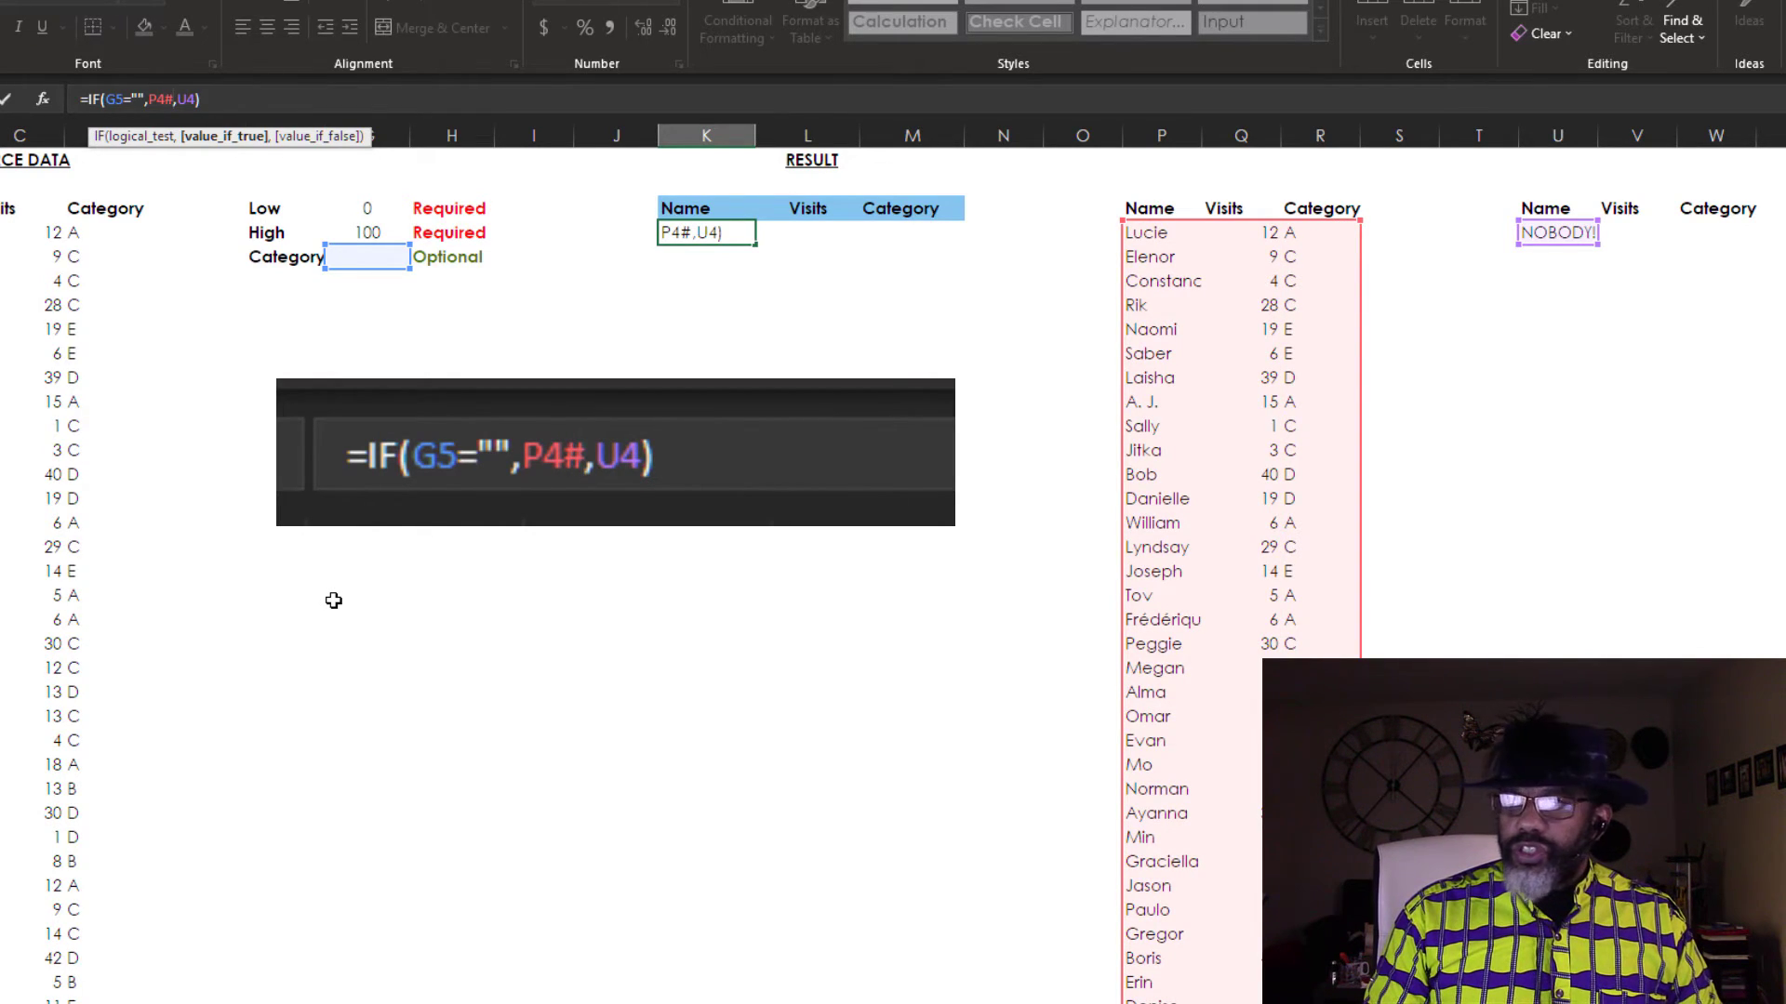
pyautogui.press('Right')
pyautogui.press('Right')
pyautogui.press('Right')
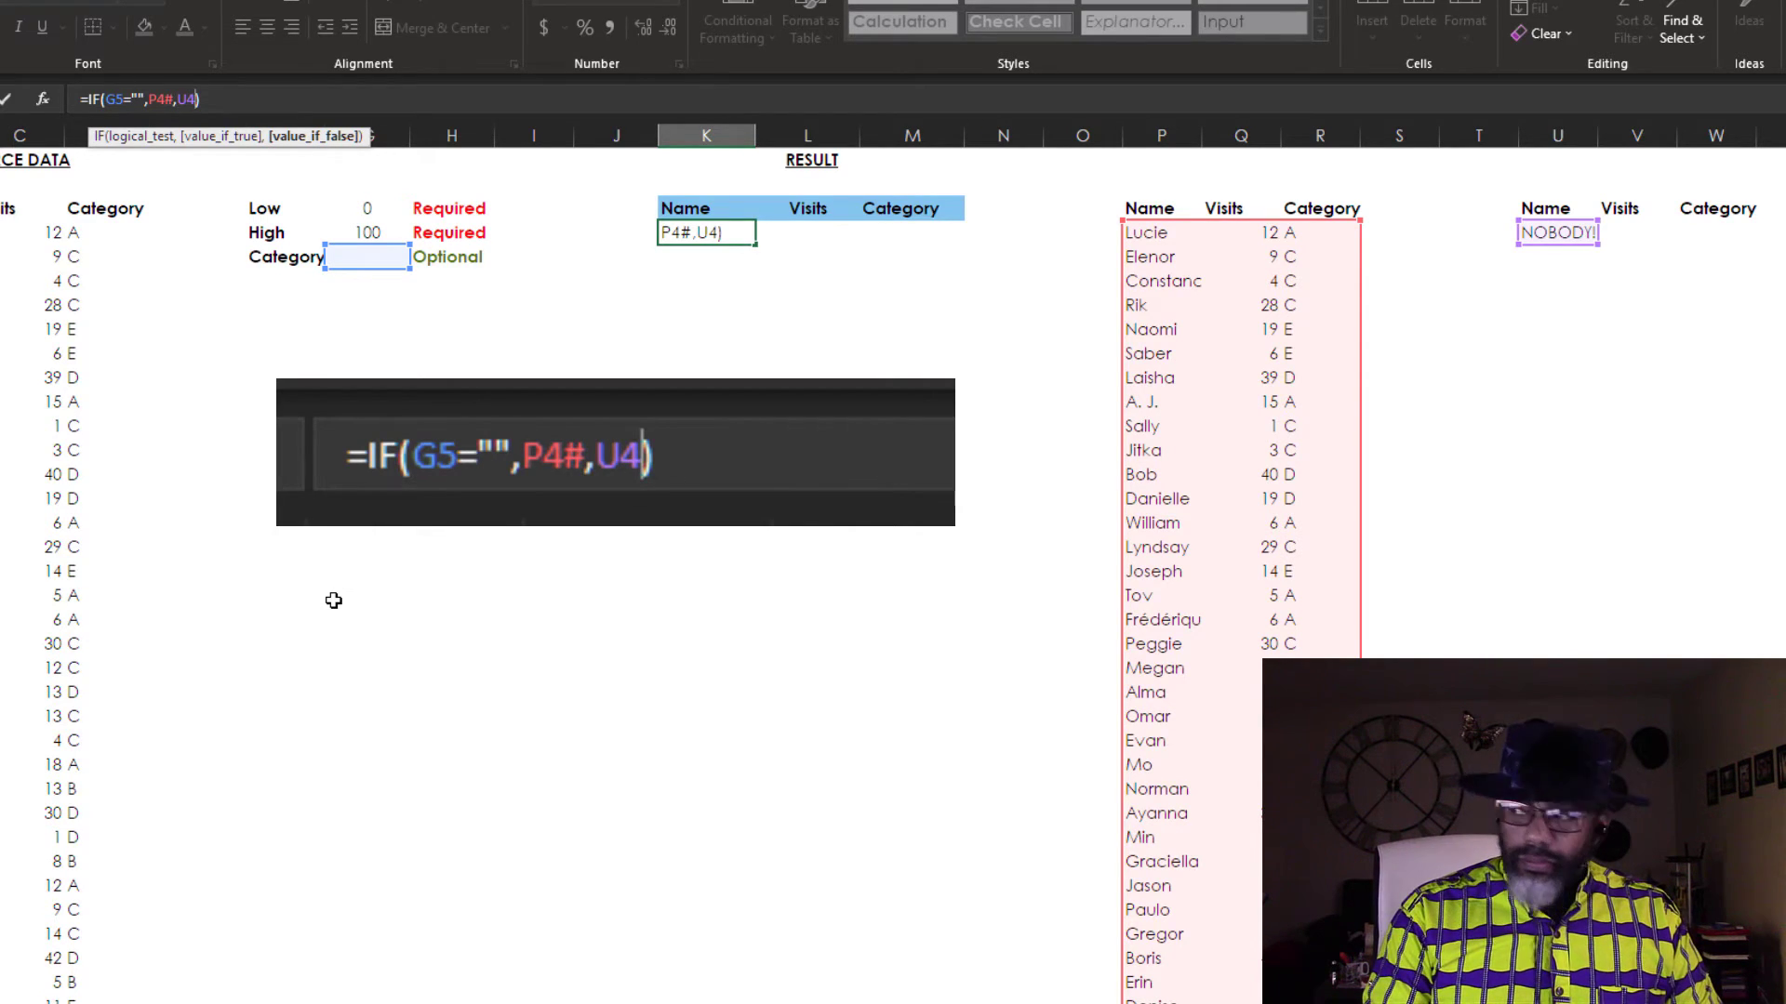
pyautogui.write('#')
pyautogui.press('Return')
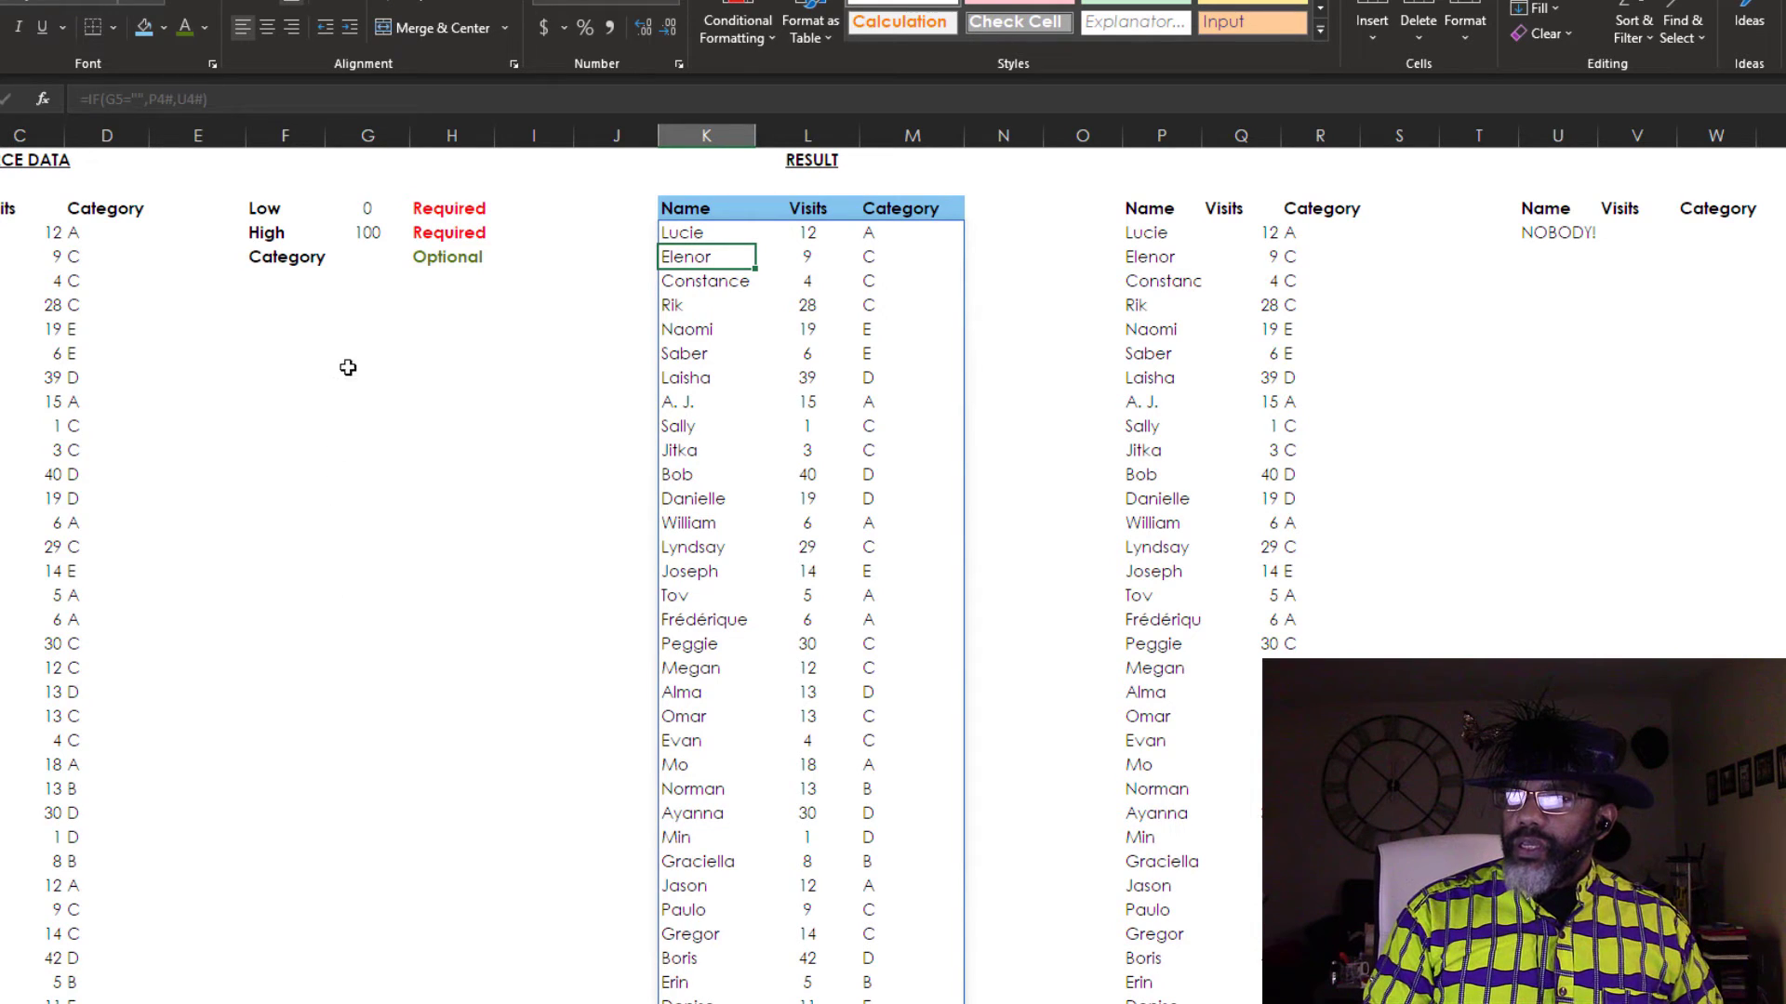
# Enter Low 12, High 40 and Category D.
pyautogui.click(361, 212)
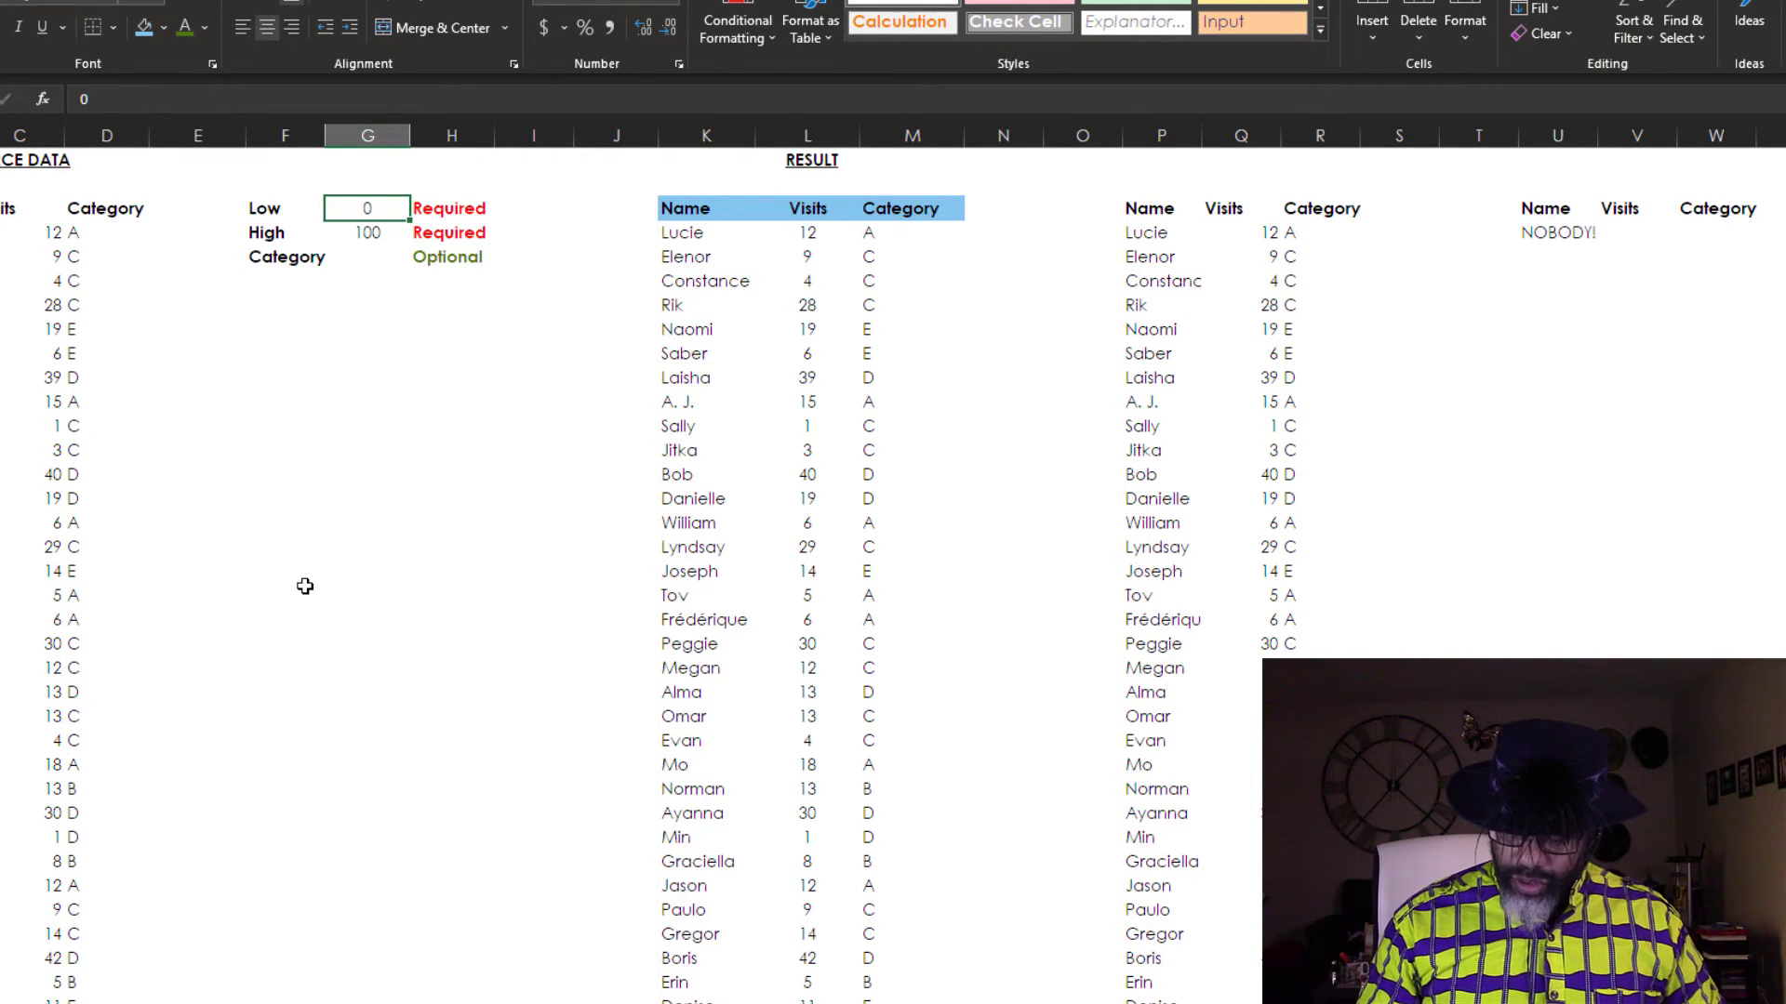
pyautogui.write('12')
pyautogui.press('Return')
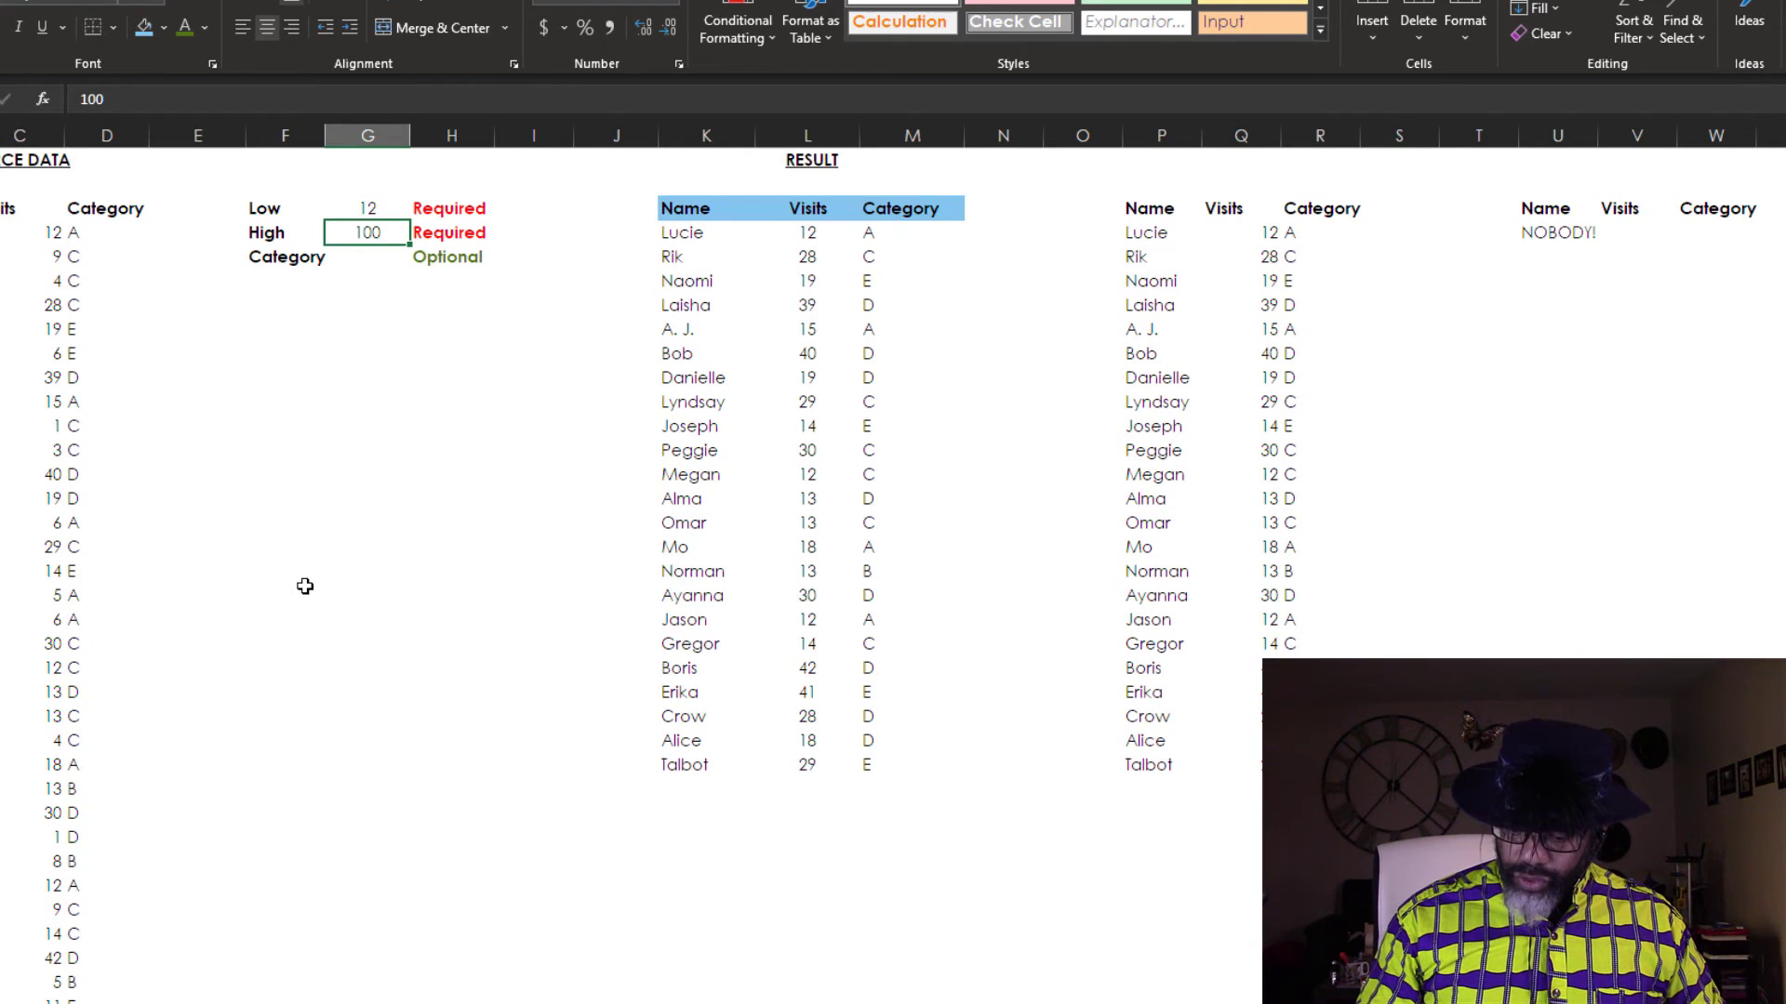
pyautogui.write('40')
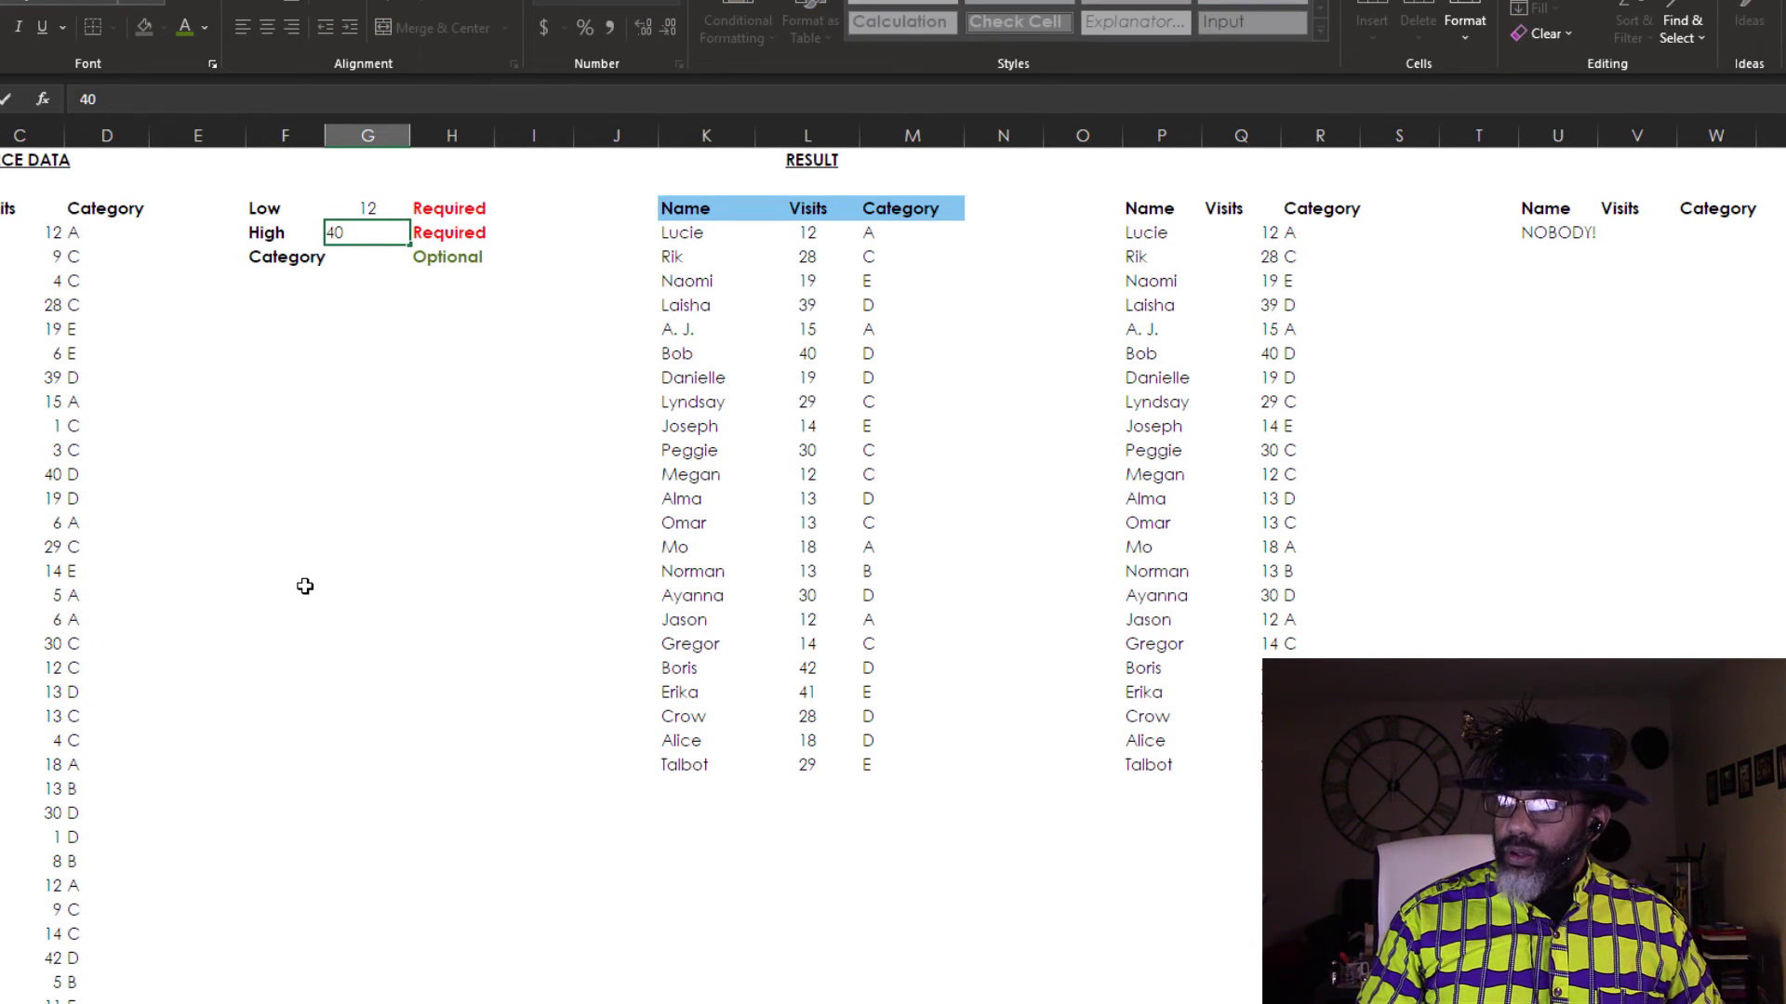
pyautogui.press('Return')
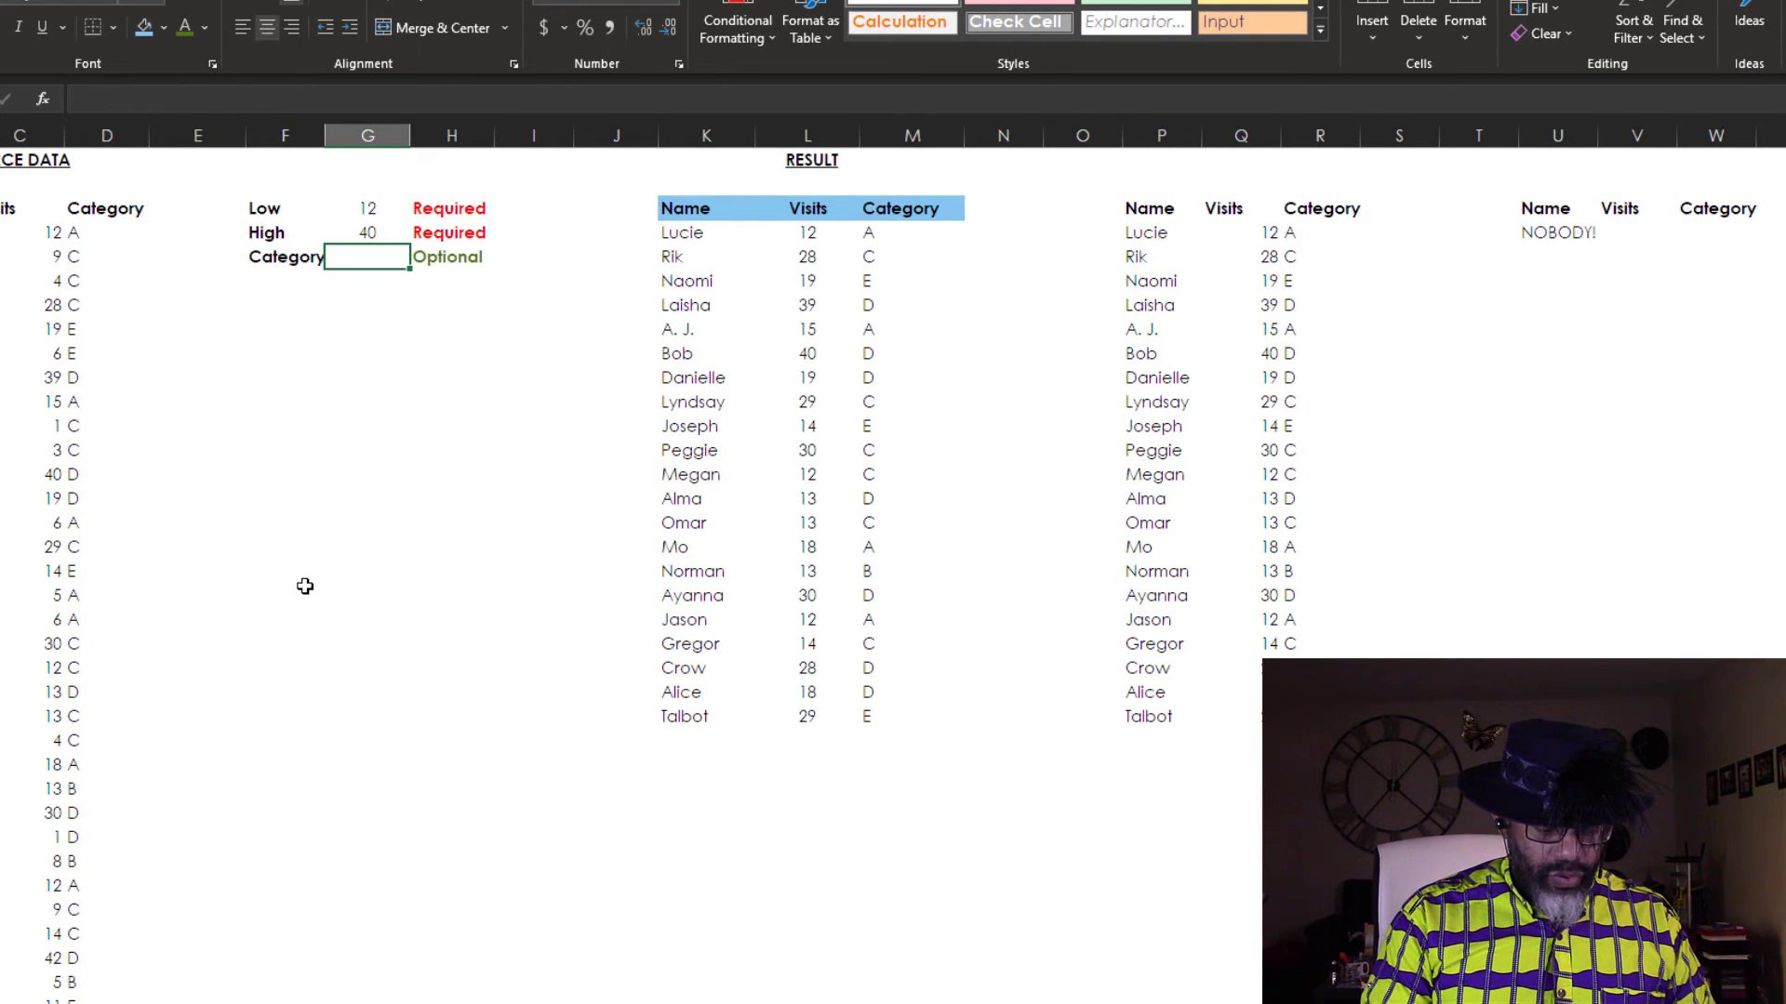
pyautogui.write('D')
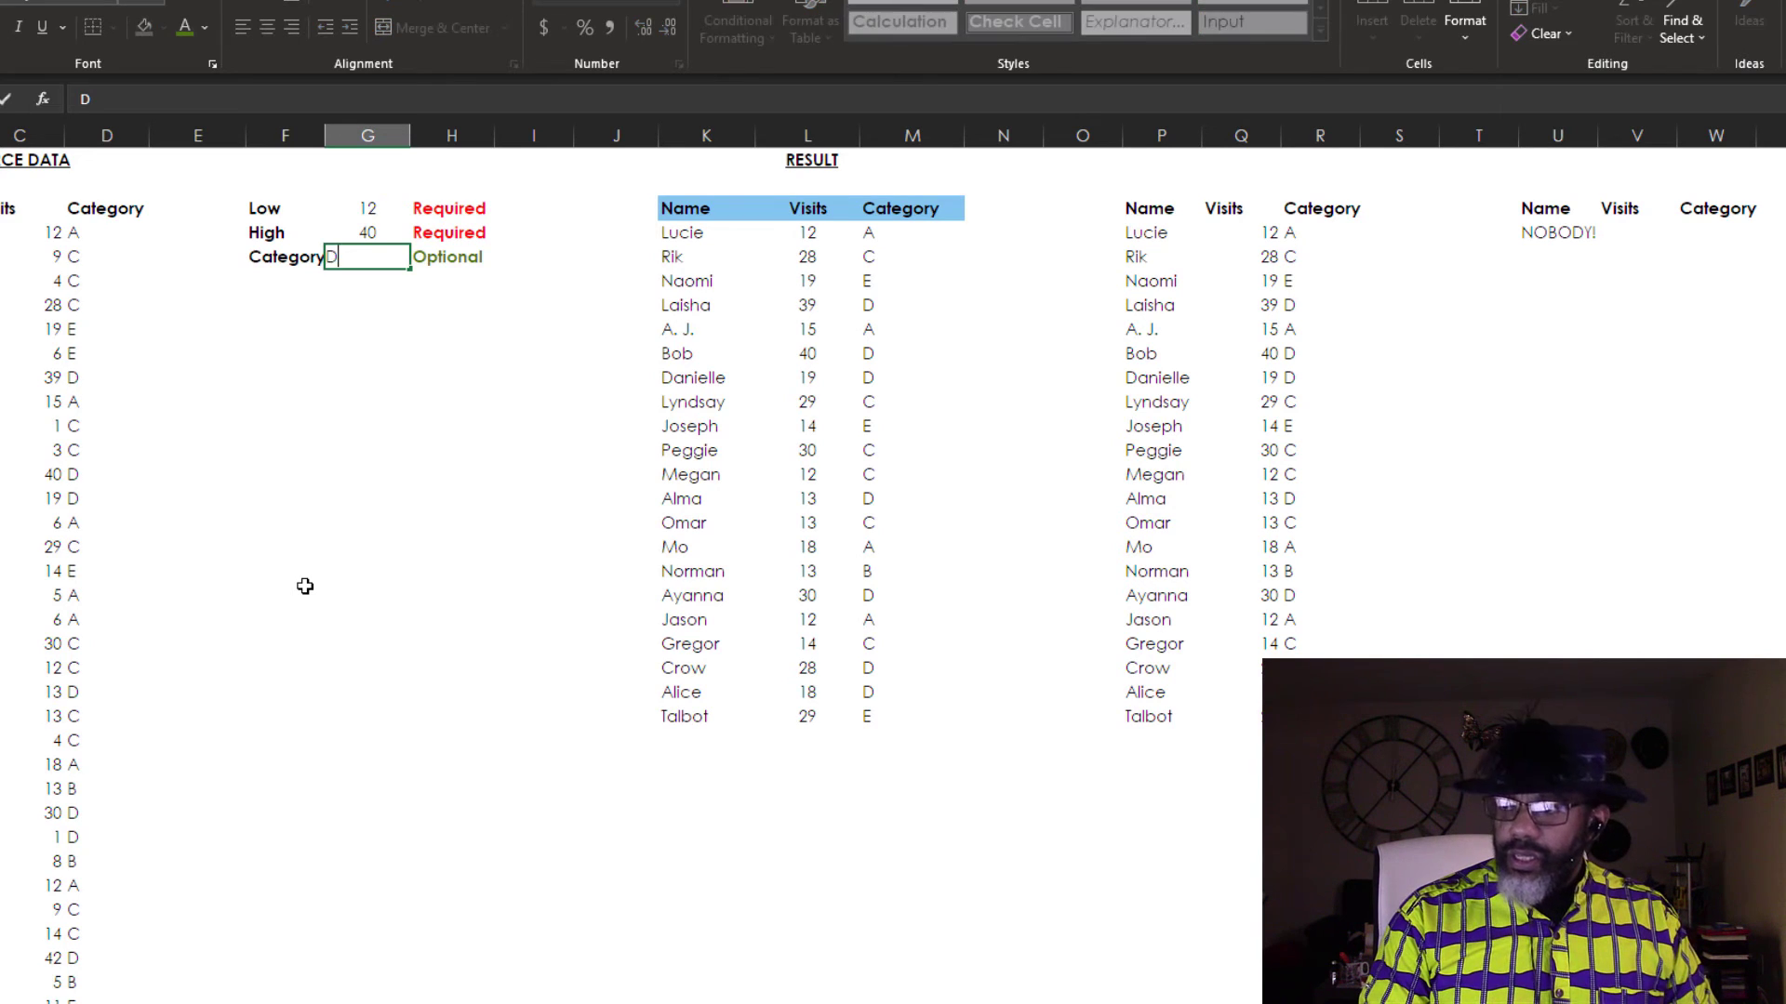
pyautogui.press('Return')
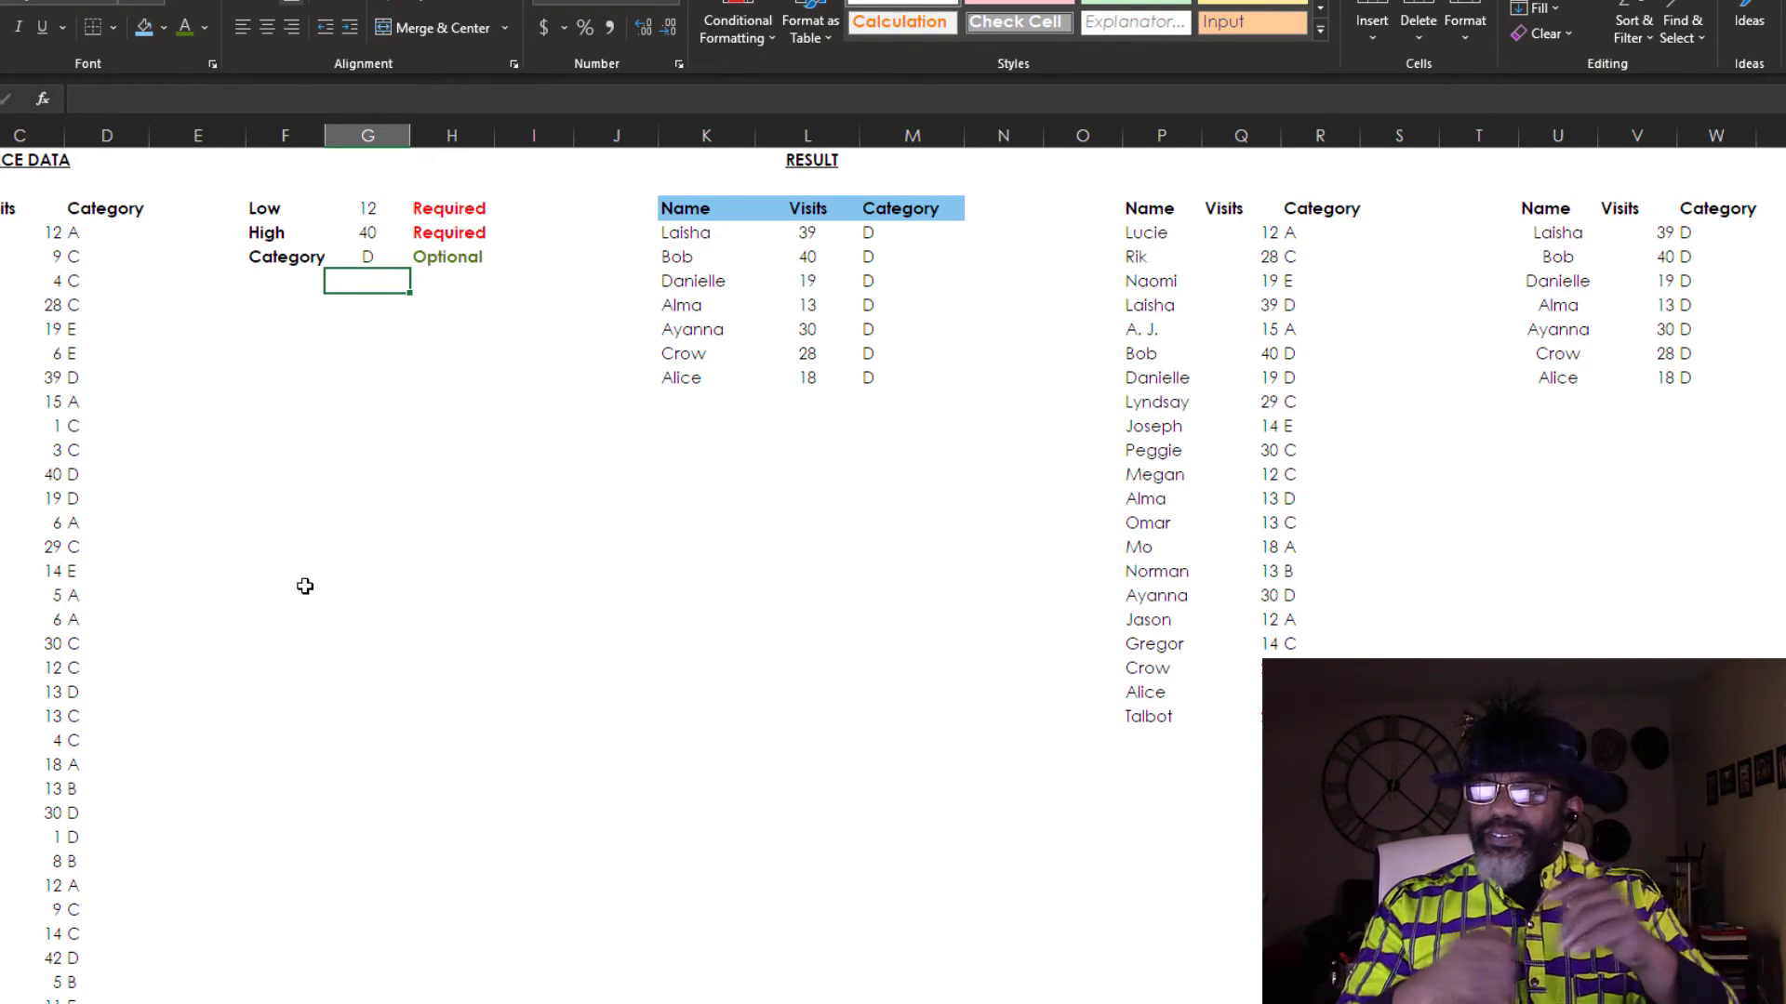
# Hide the helper list columns O–X.
pyautogui.moveTo(1070, 135); pyautogui.dragTo(1767, 153)
pyautogui.rightClick(1502, 149)
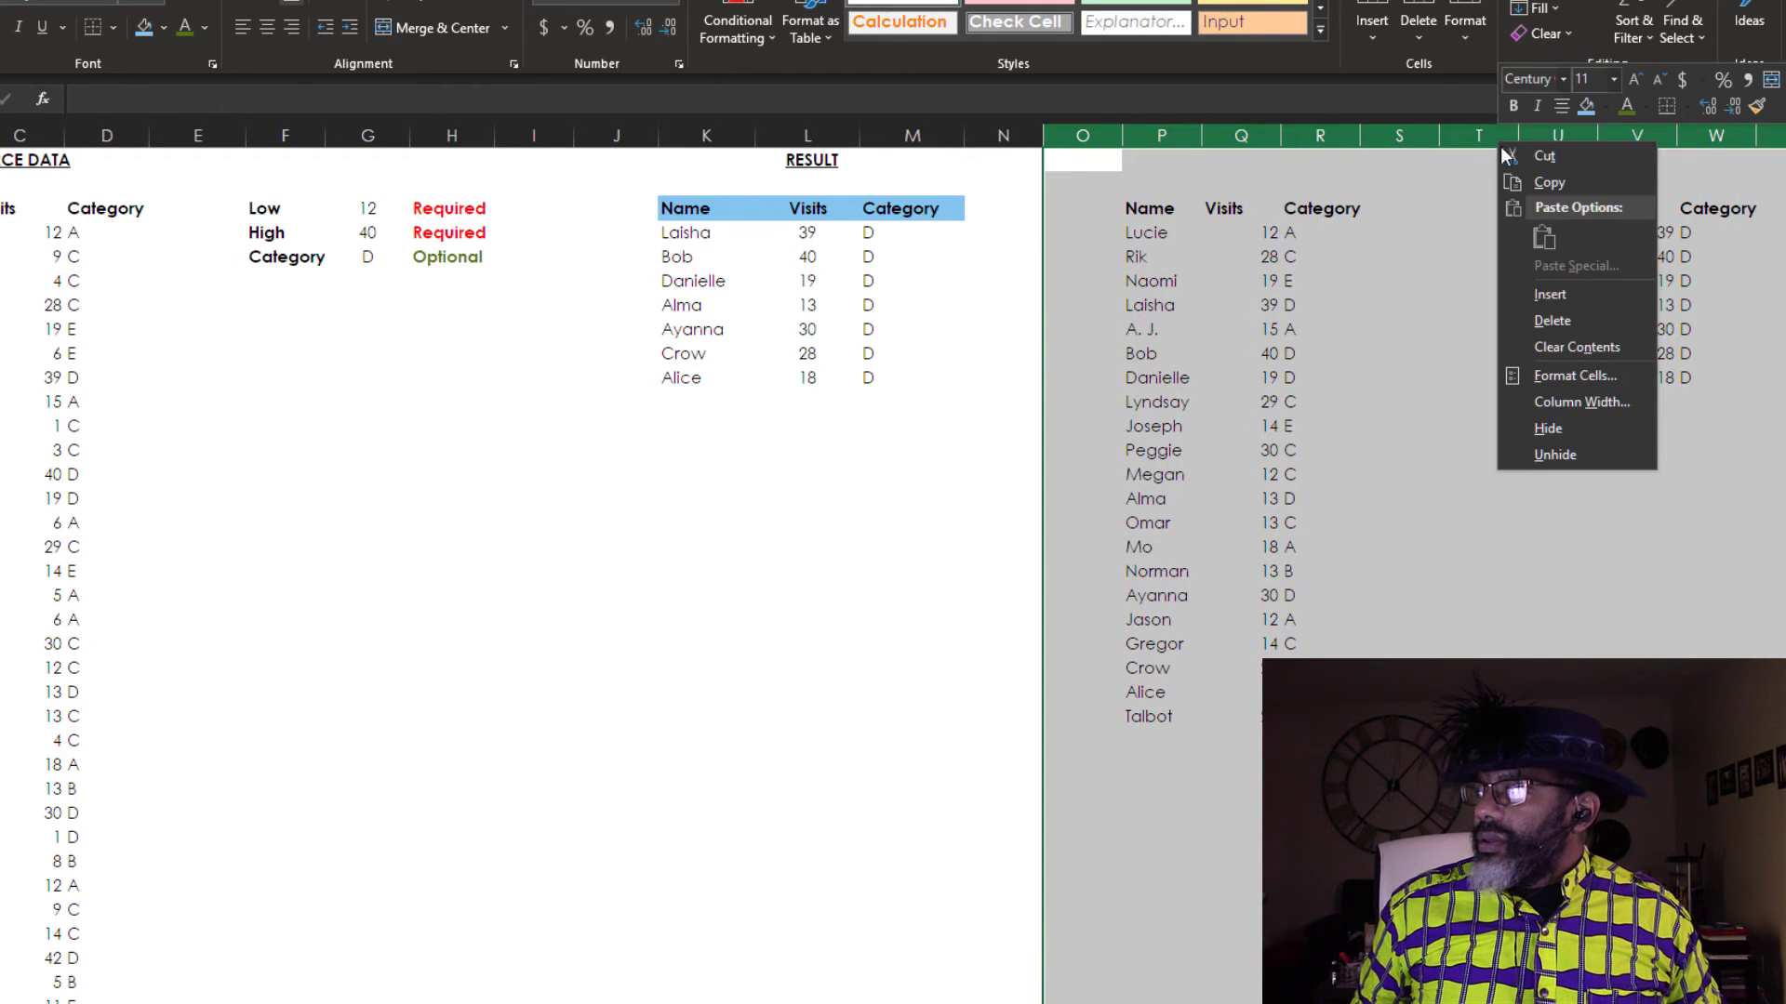
pyautogui.click(1542, 430)
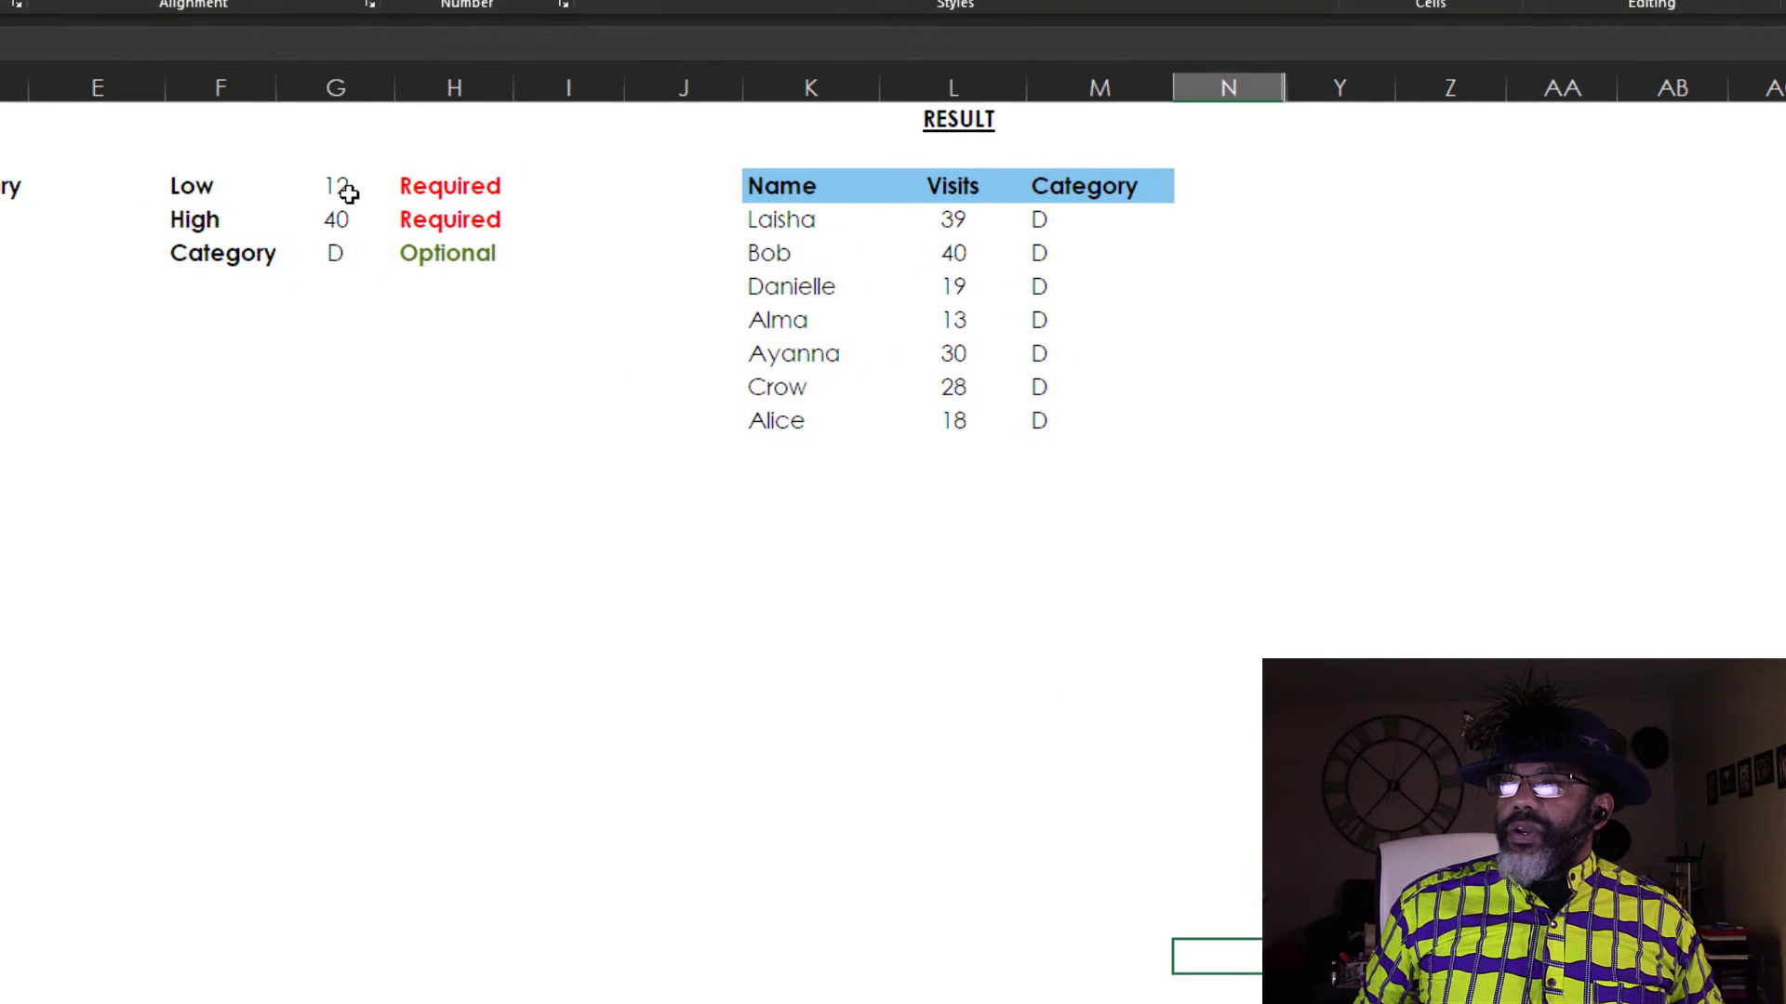
# Enter Low 3, High 11 and Category B.
pyautogui.click(387, 197)
pyautogui.write('3')
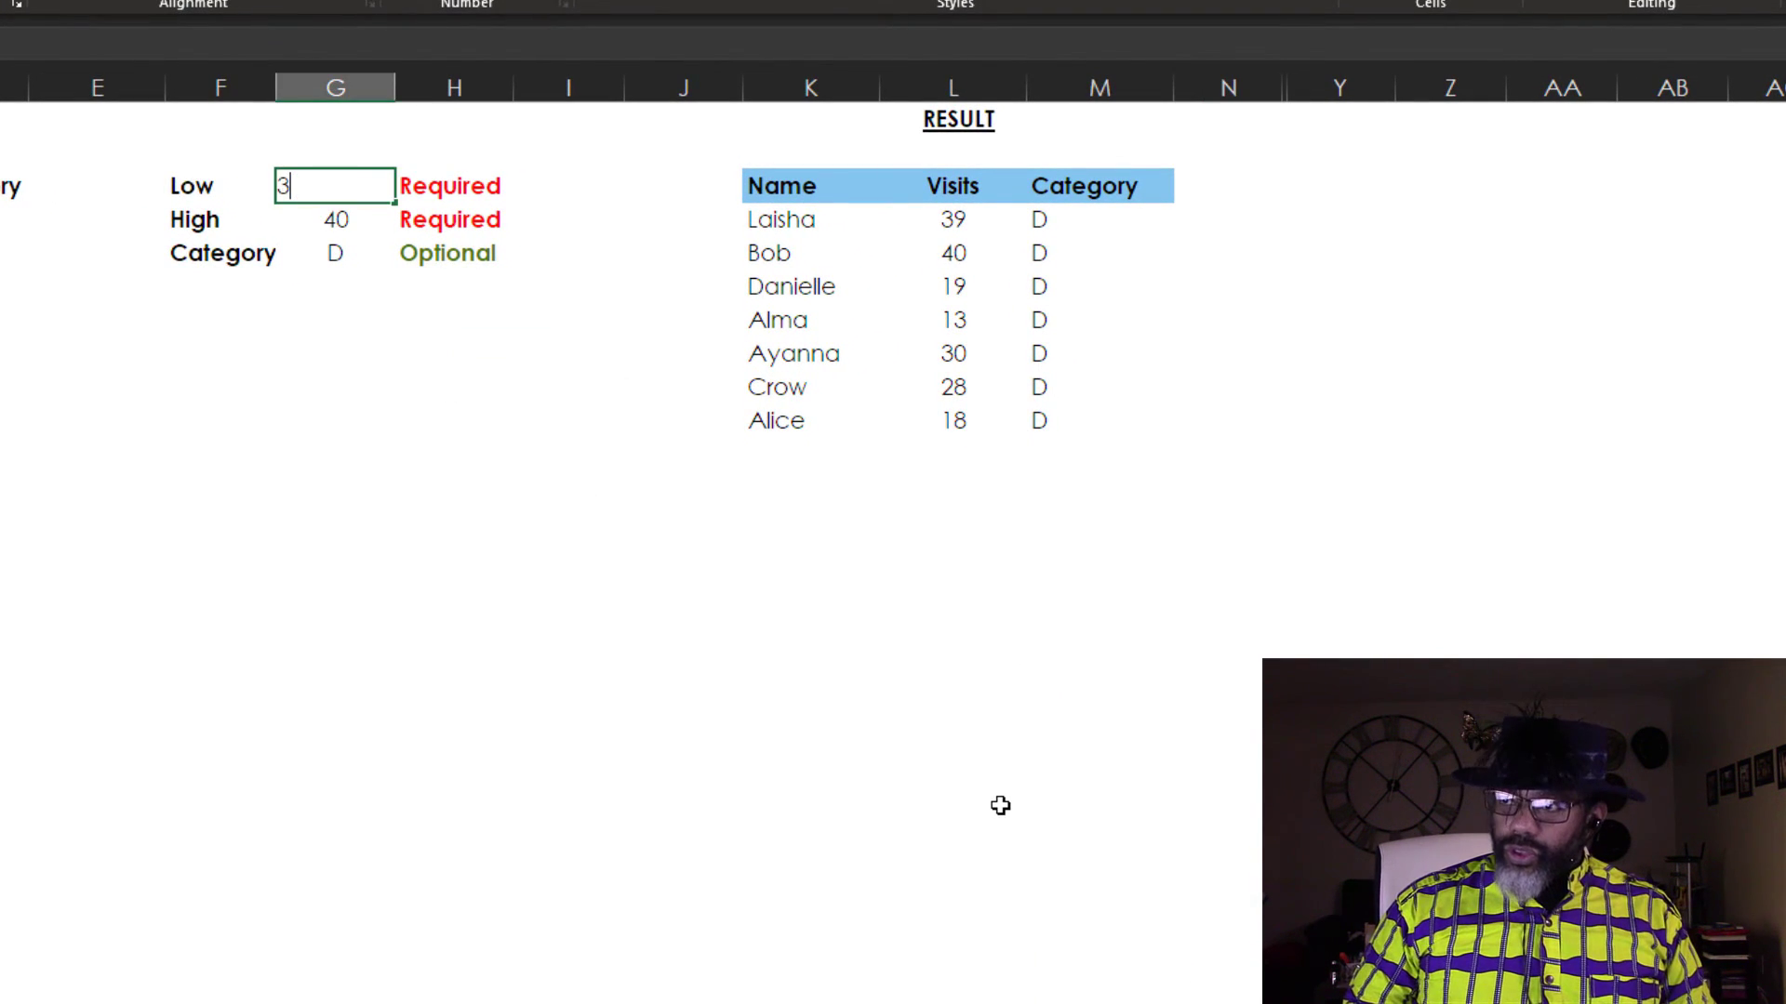
pyautogui.press('Return')
pyautogui.write('11')
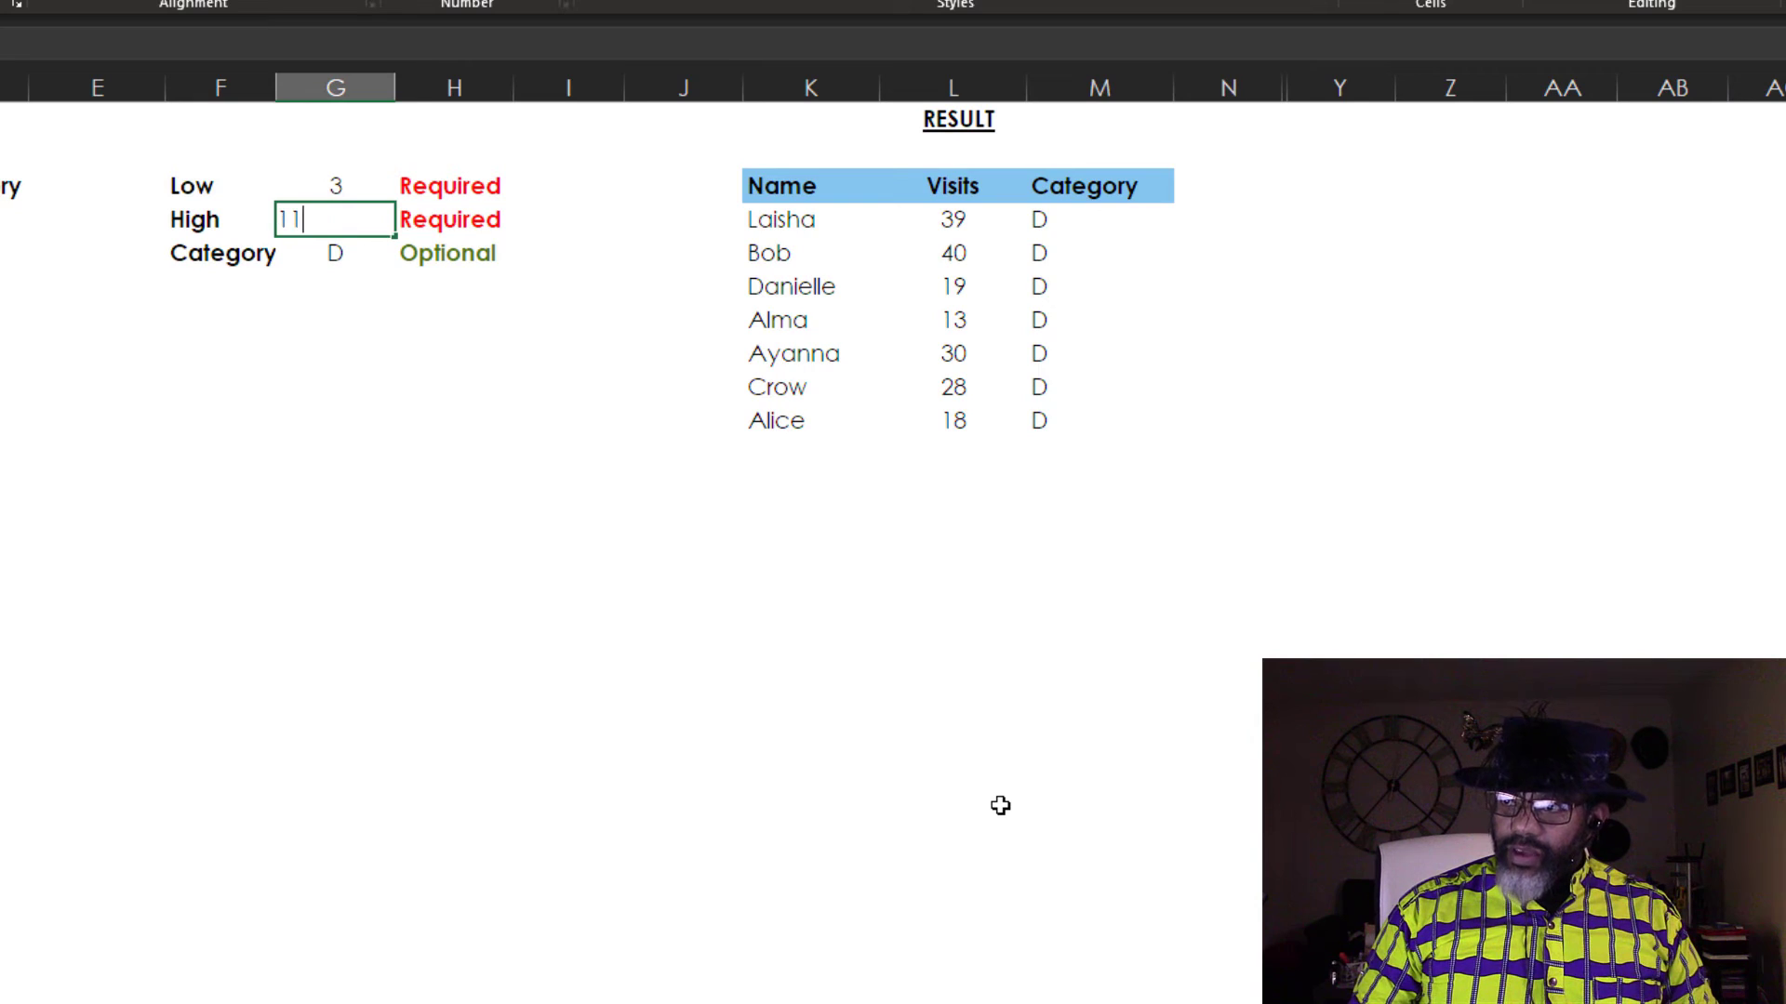
pyautogui.press('Return')
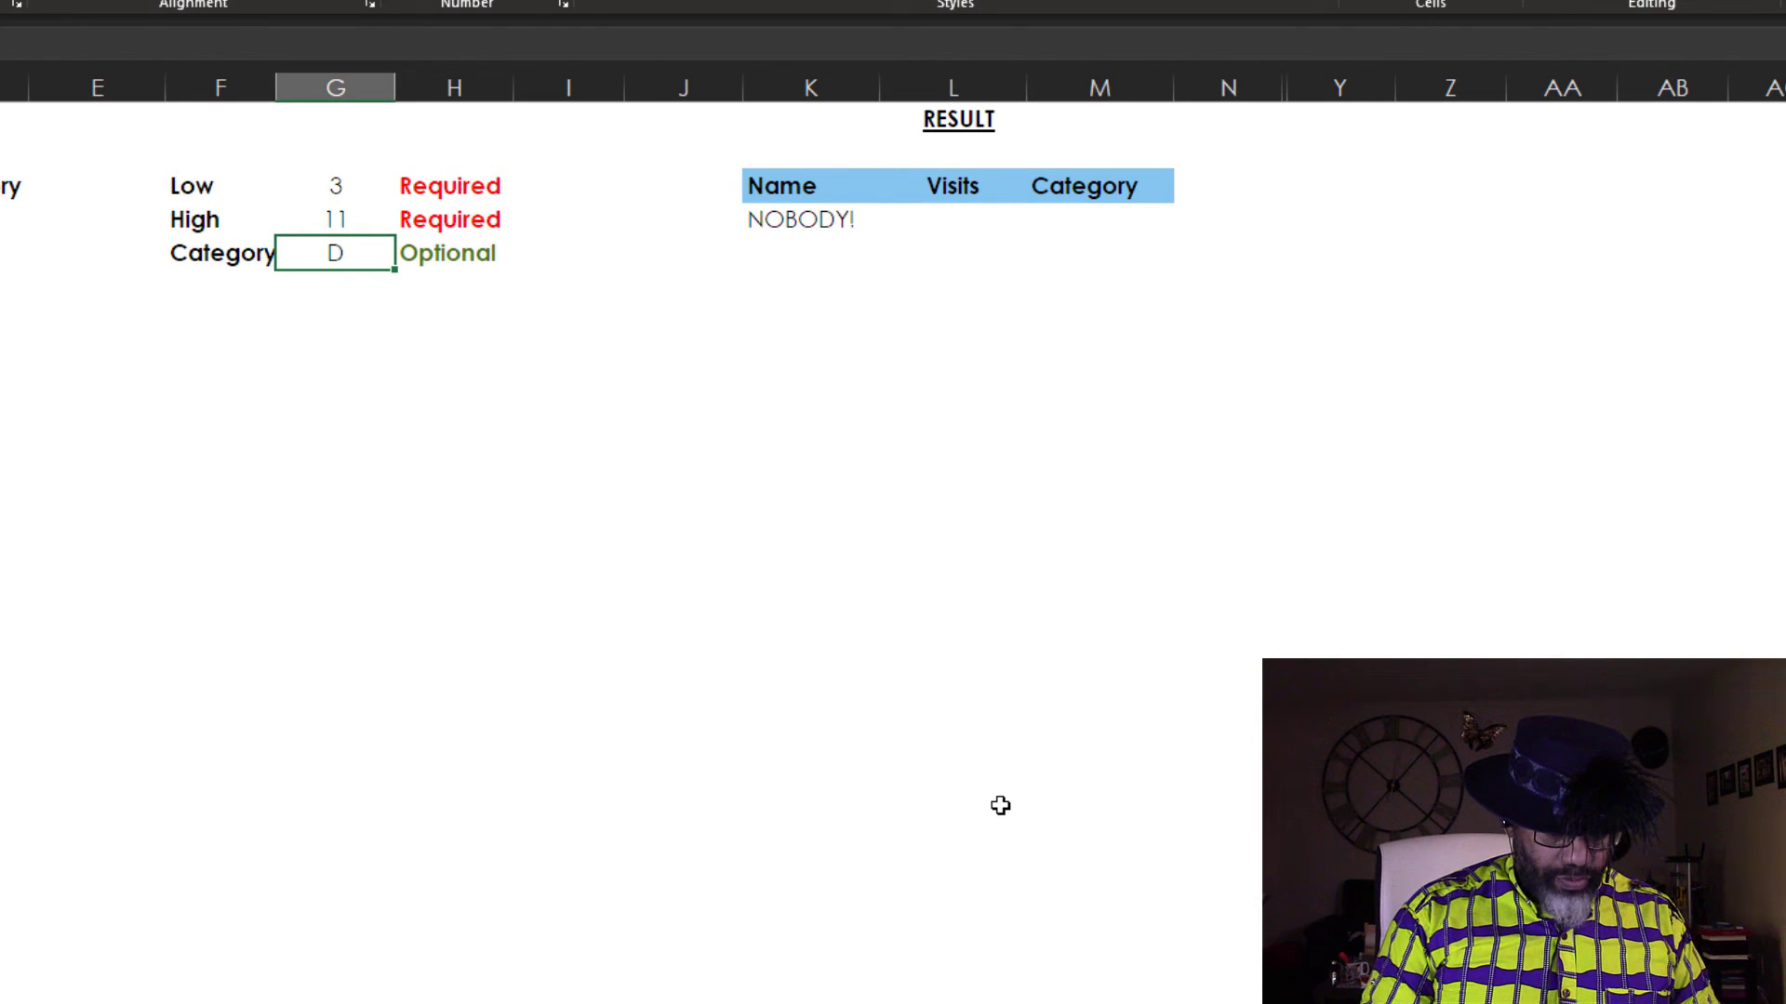
pyautogui.write('B')
pyautogui.press('Return')
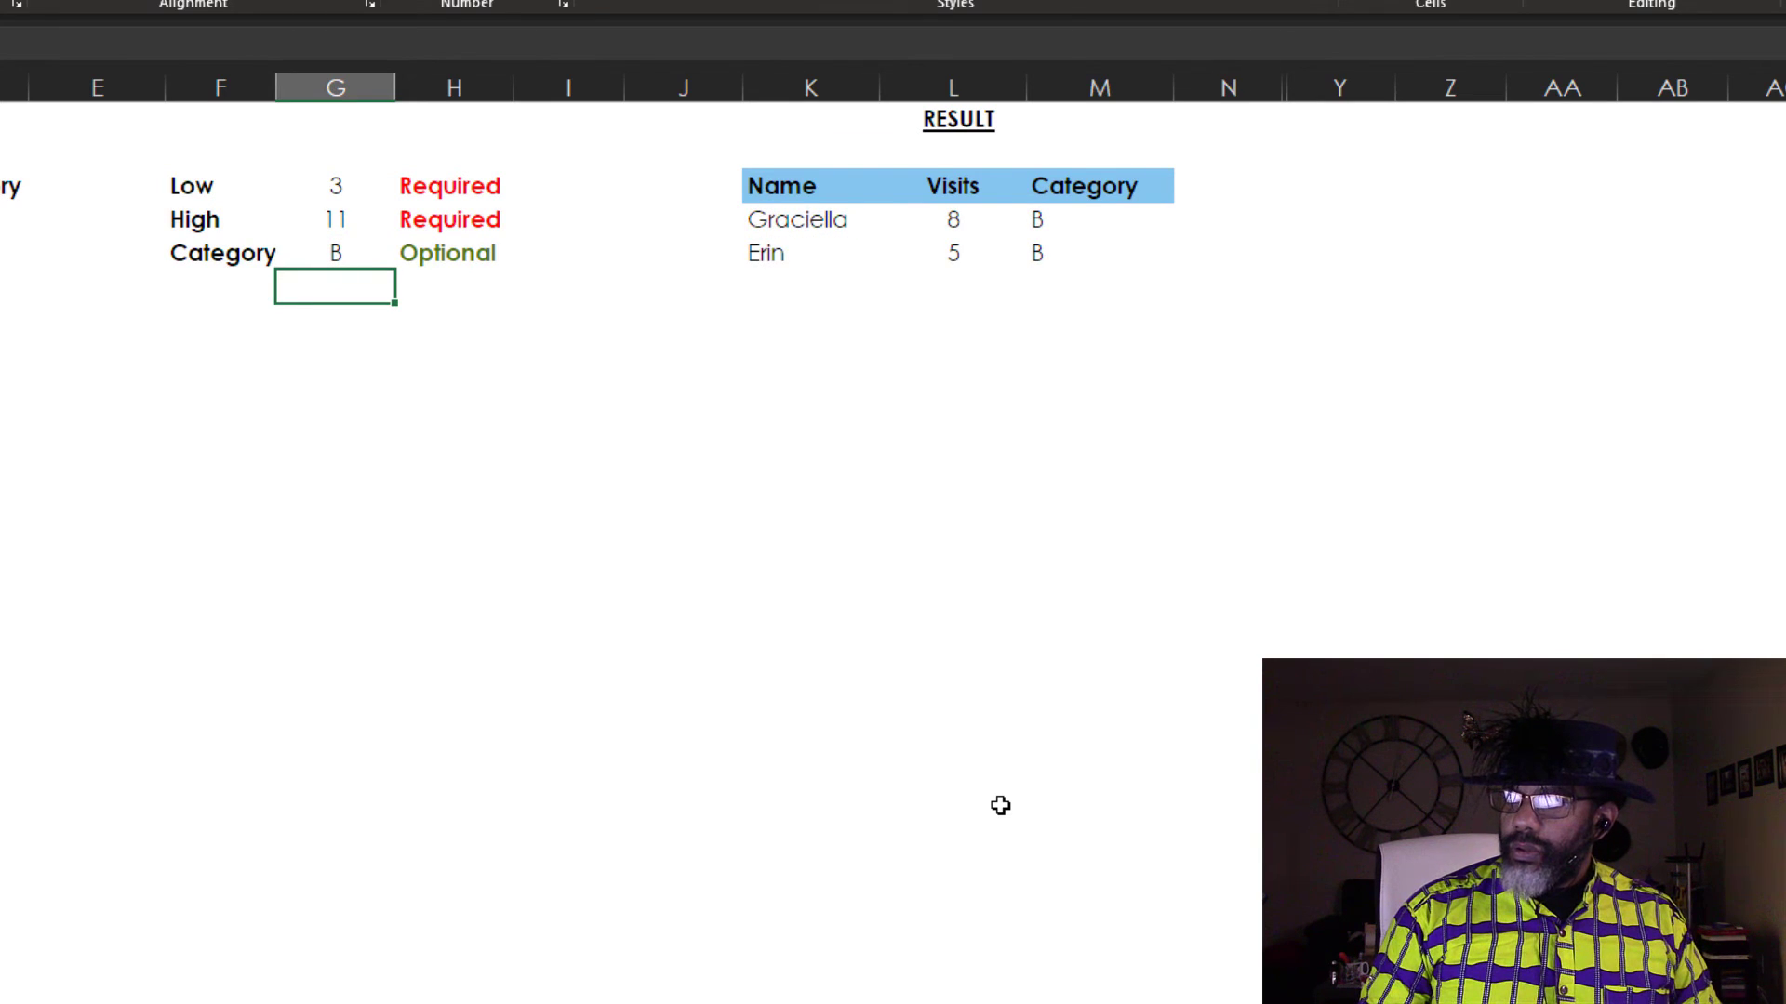